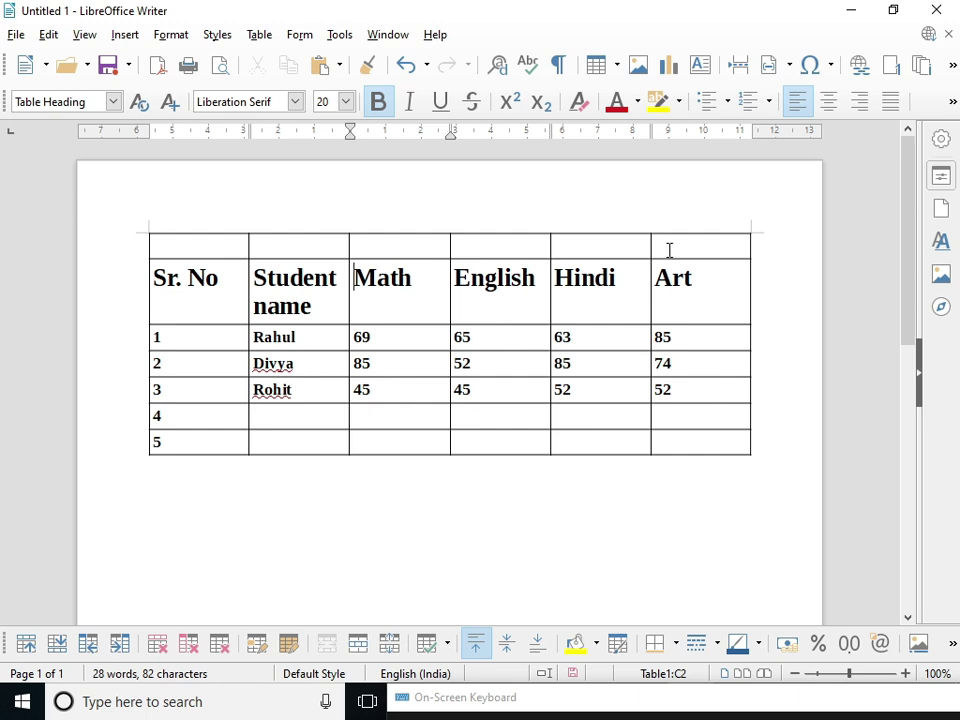
# - Merge the four middle top-row cells, then the whole empty top row, into one full-width cell
pyautogui.moveTo(668, 251); pyautogui.dragTo(244, 257)
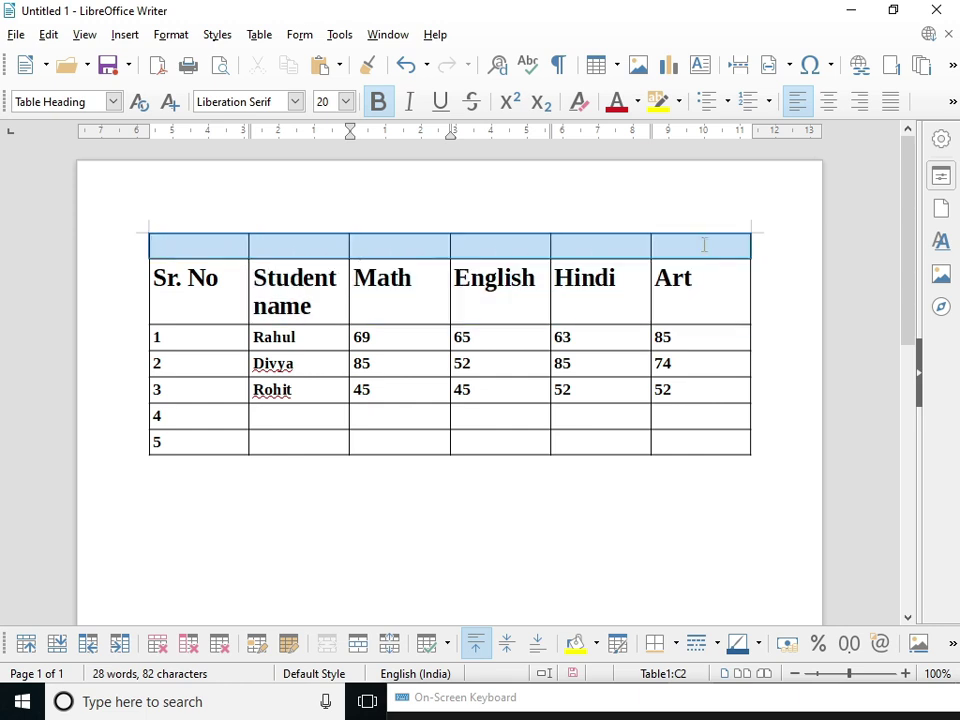
pyautogui.moveTo(660, 246); pyautogui.dragTo(225, 249)
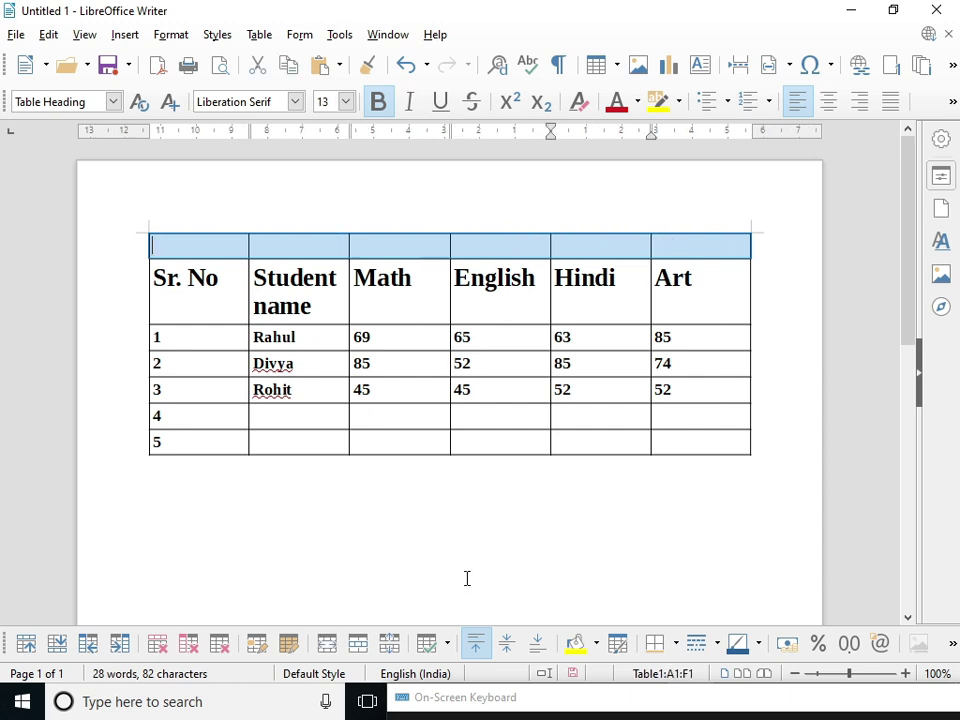
pyautogui.click(521, 244)
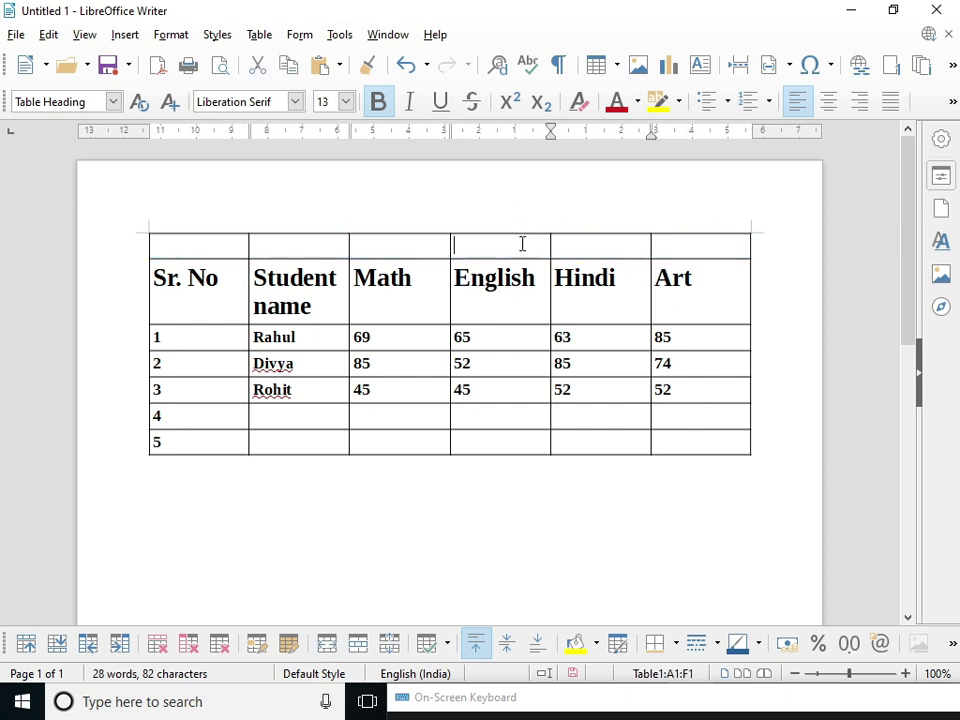
pyautogui.moveTo(573, 239); pyautogui.dragTo(337, 245)
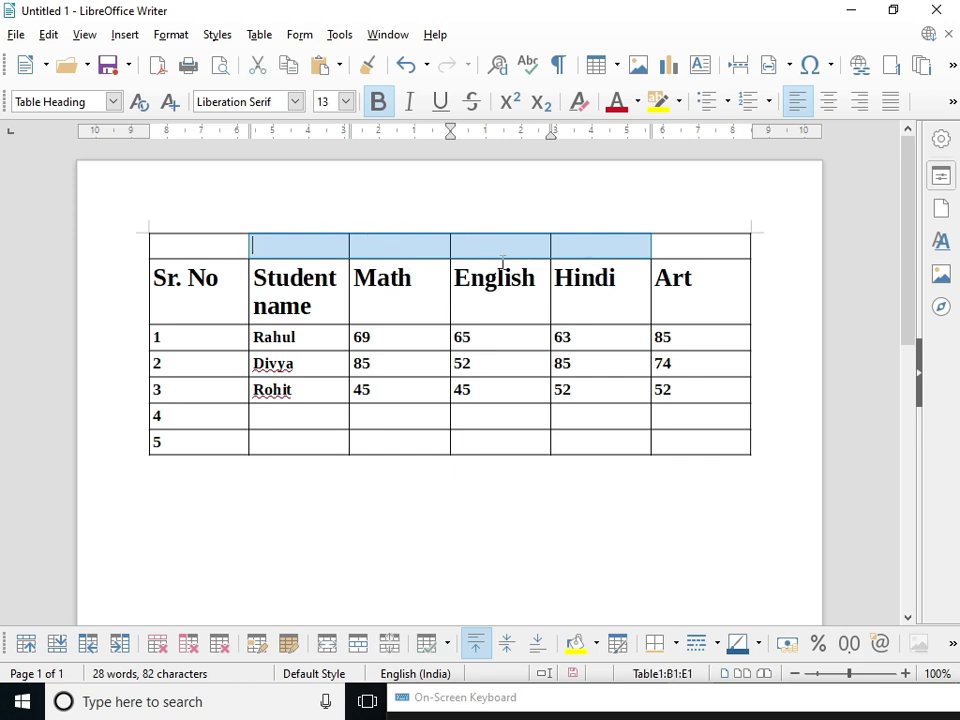
pyautogui.click(327, 643)
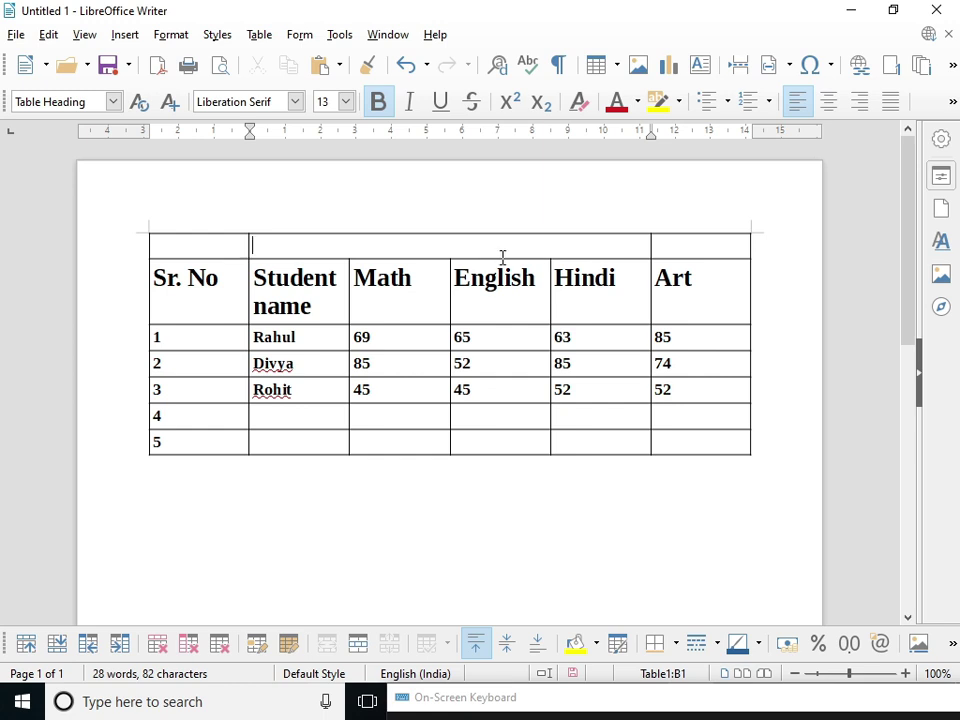
pyautogui.moveTo(236, 251); pyautogui.dragTo(669, 244)
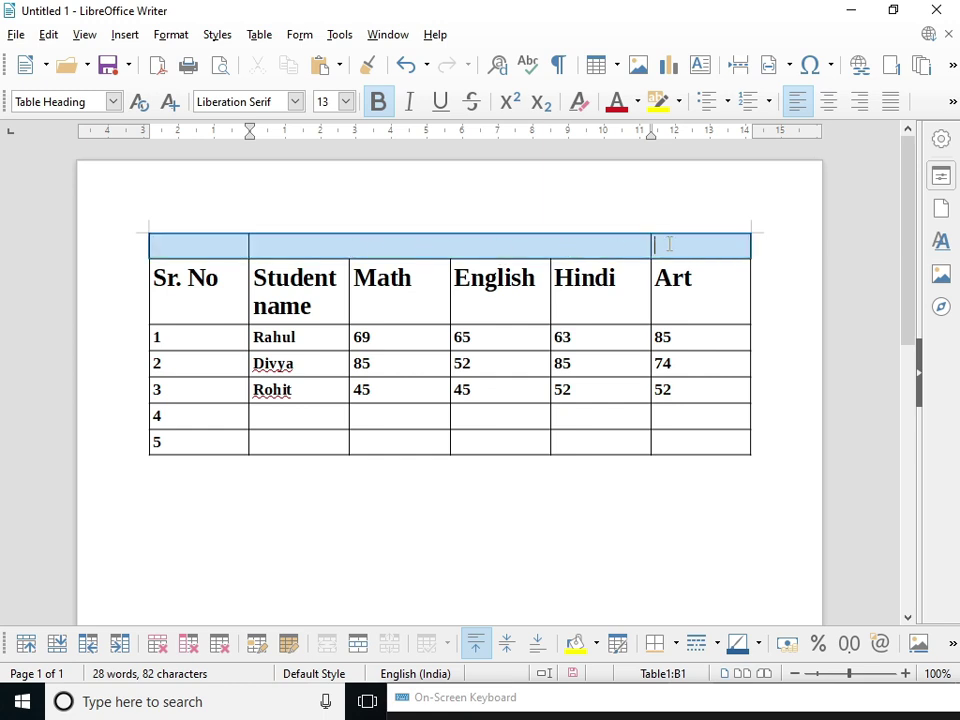
pyautogui.click(328, 645)
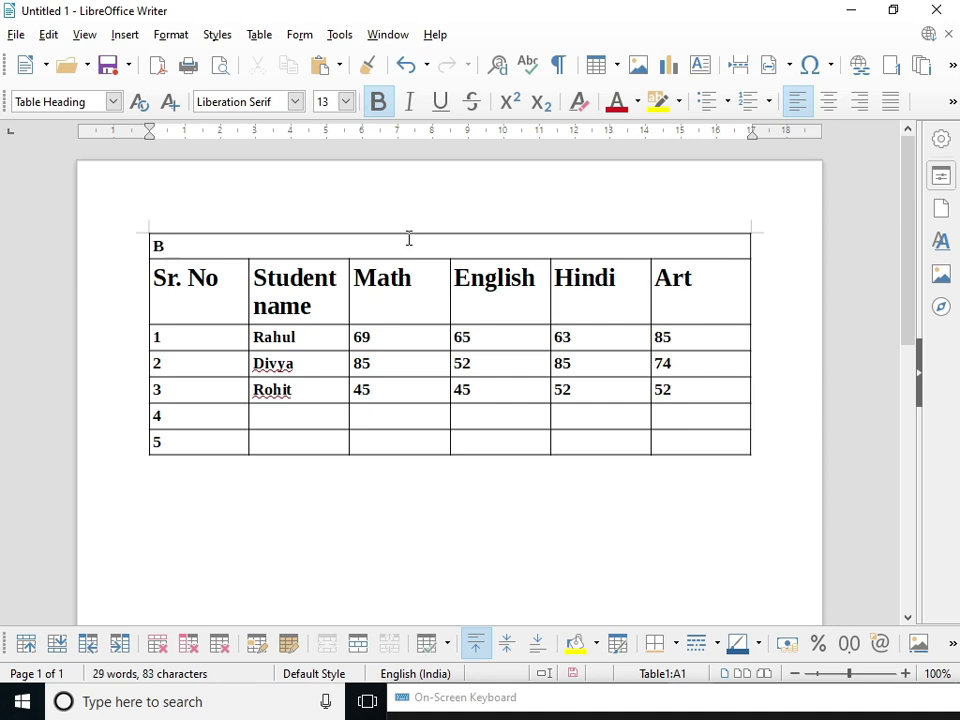
# - Enter 'Bal Mandir Sr. Sec. School', 'Sec. 1 BHEL' and 'Jwalapur Haridwar' on three lines of the header cell
pyautogui.write('al Mandir ')
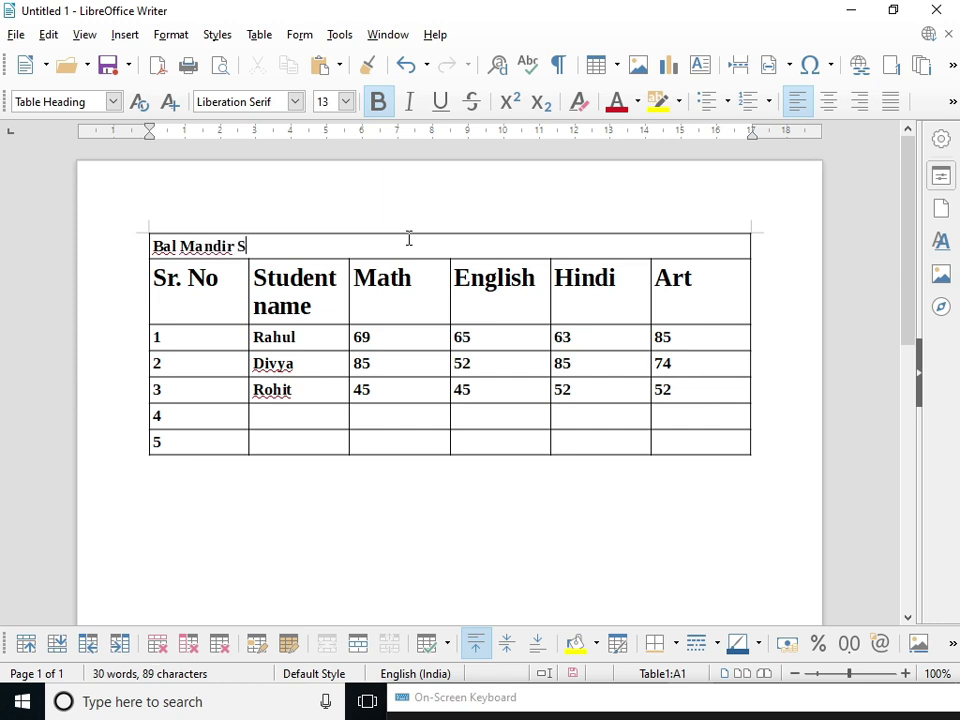
pyautogui.write('Sr. Sec ')
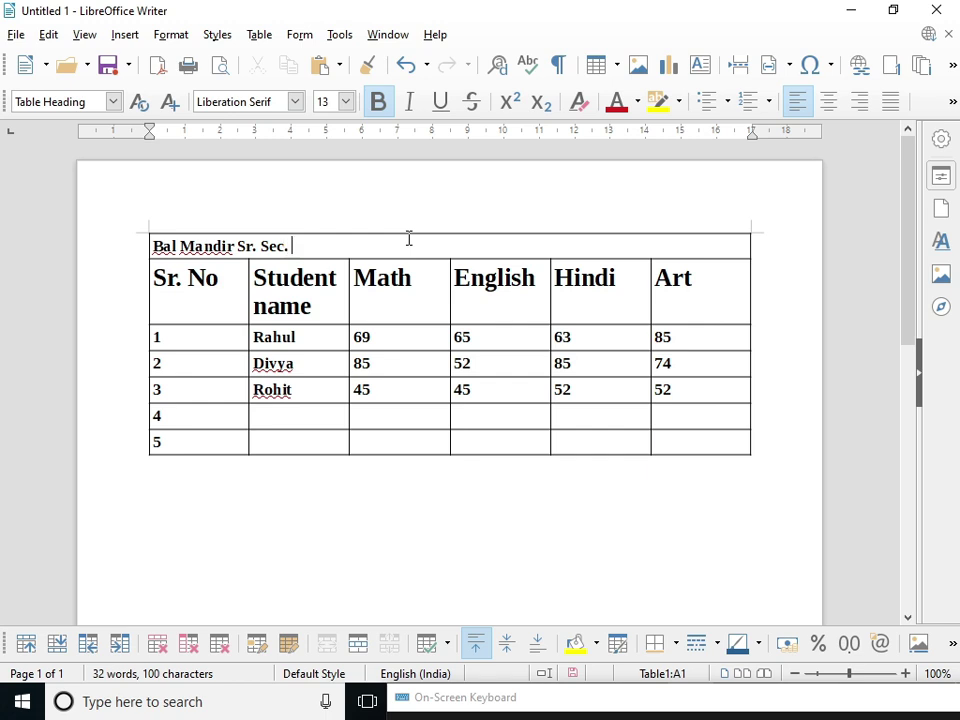
pyautogui.write(' School')
pyautogui.press('Return')
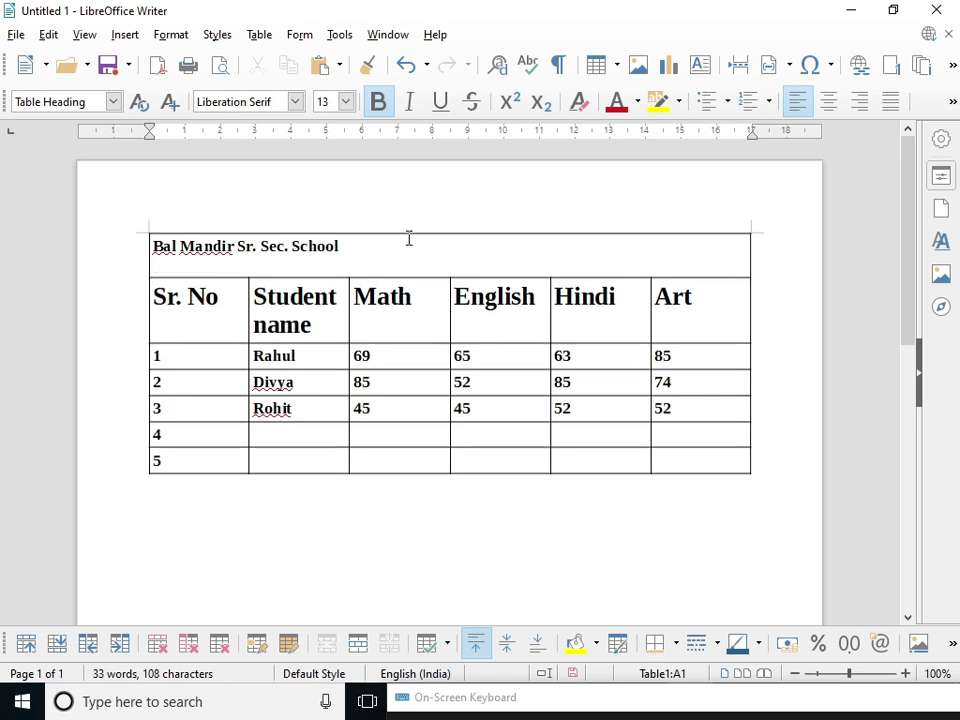
pyautogui.write('Sec. 1 BH')
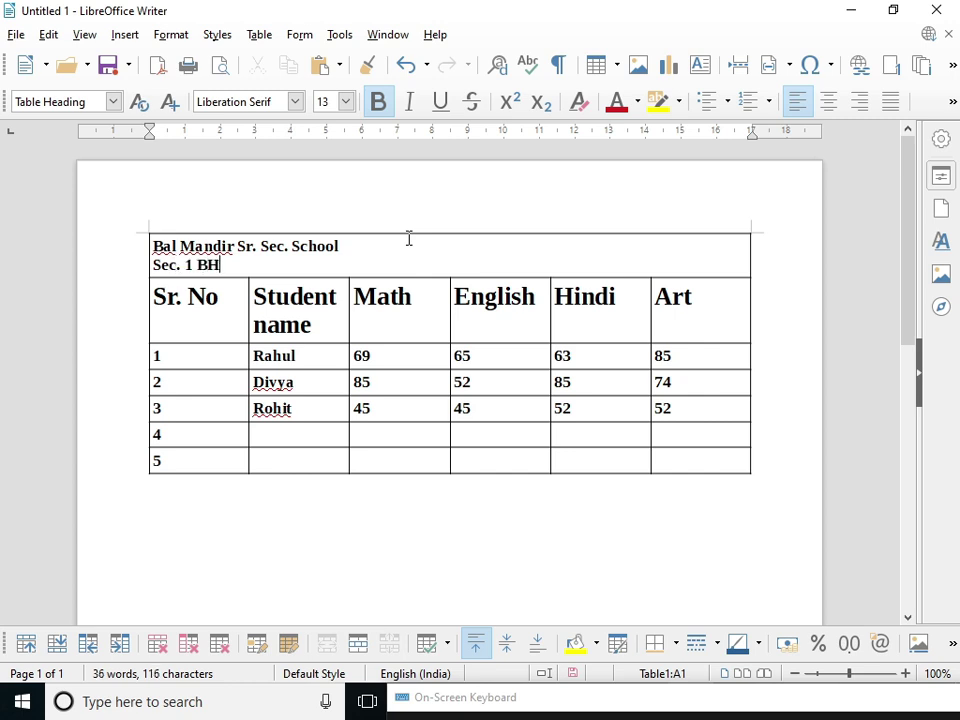
pyautogui.write('El ')
pyautogui.write('L ')
pyautogui.write('Haridwar')
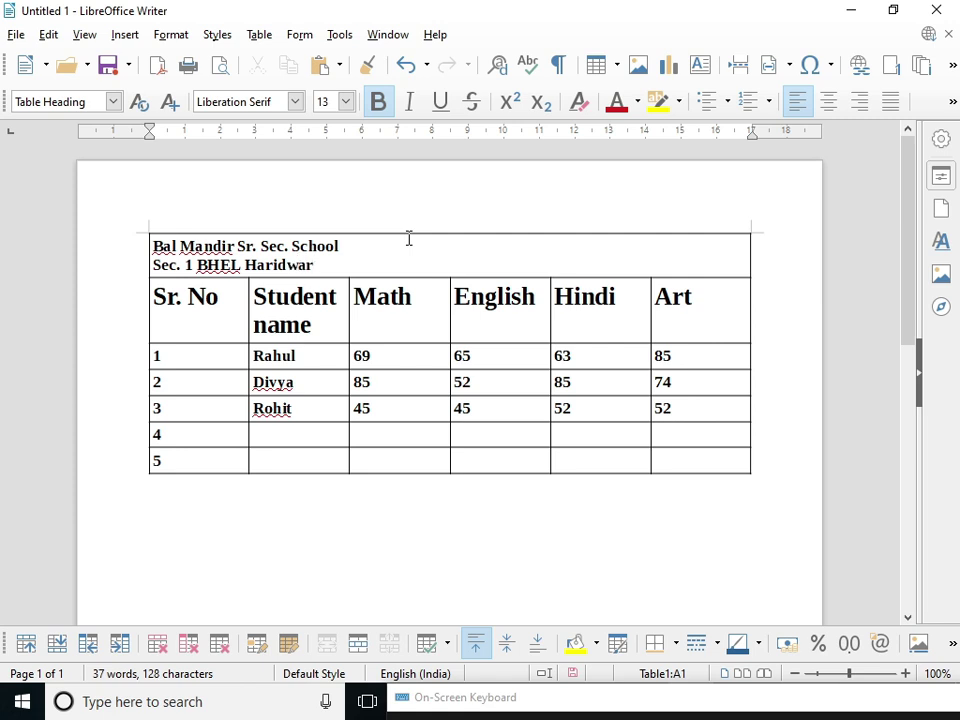
pyautogui.press('Return')
pyautogui.write('Jw')
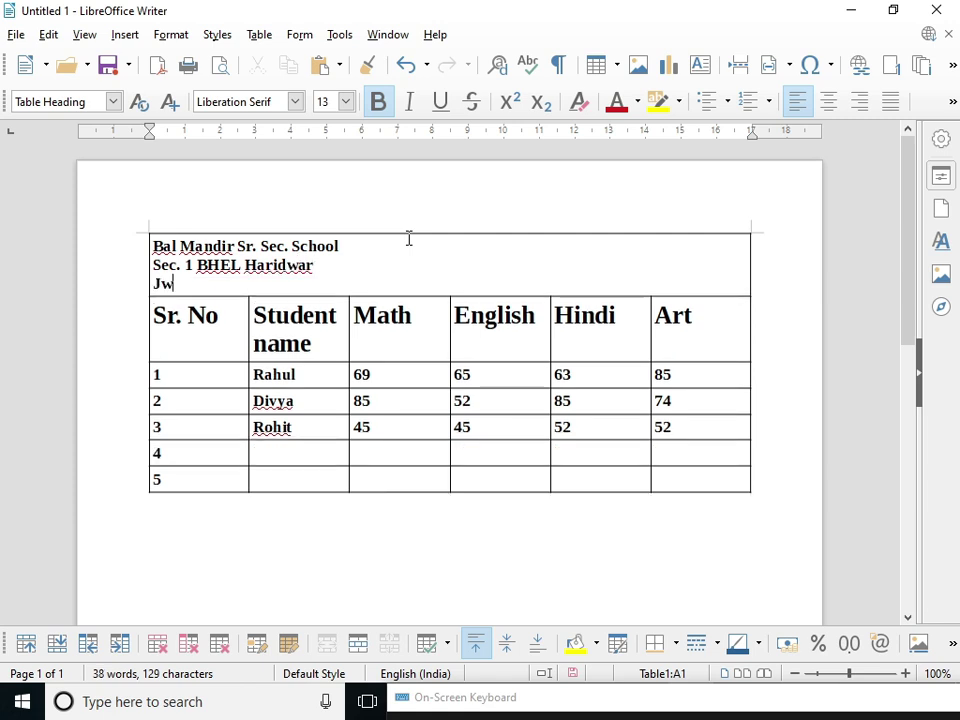
pyautogui.write('alapur ')
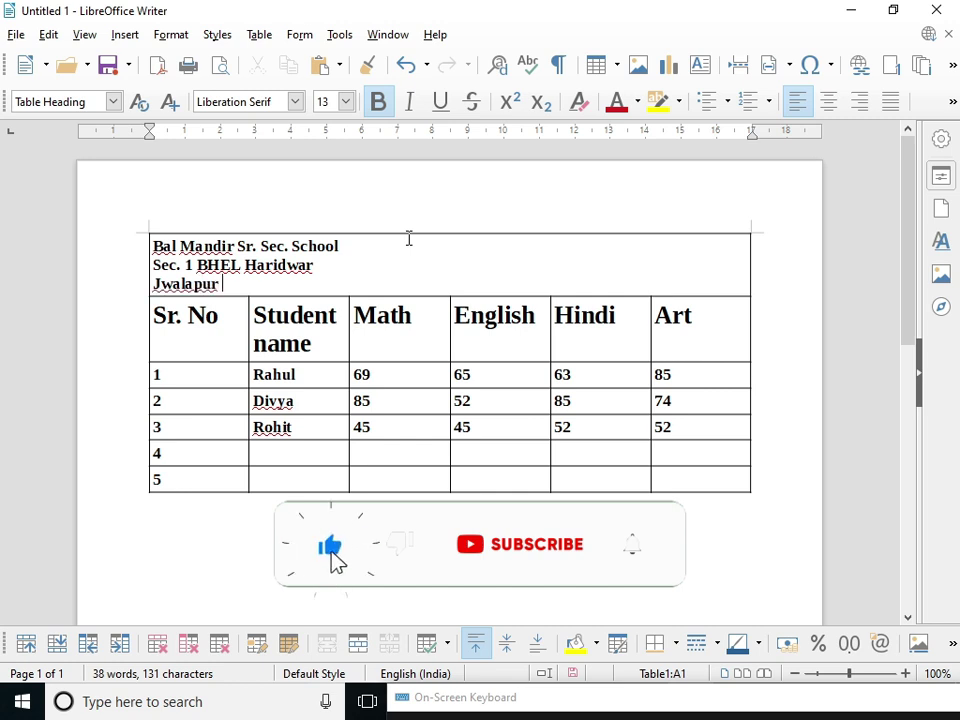
pyautogui.write('Haridwar')
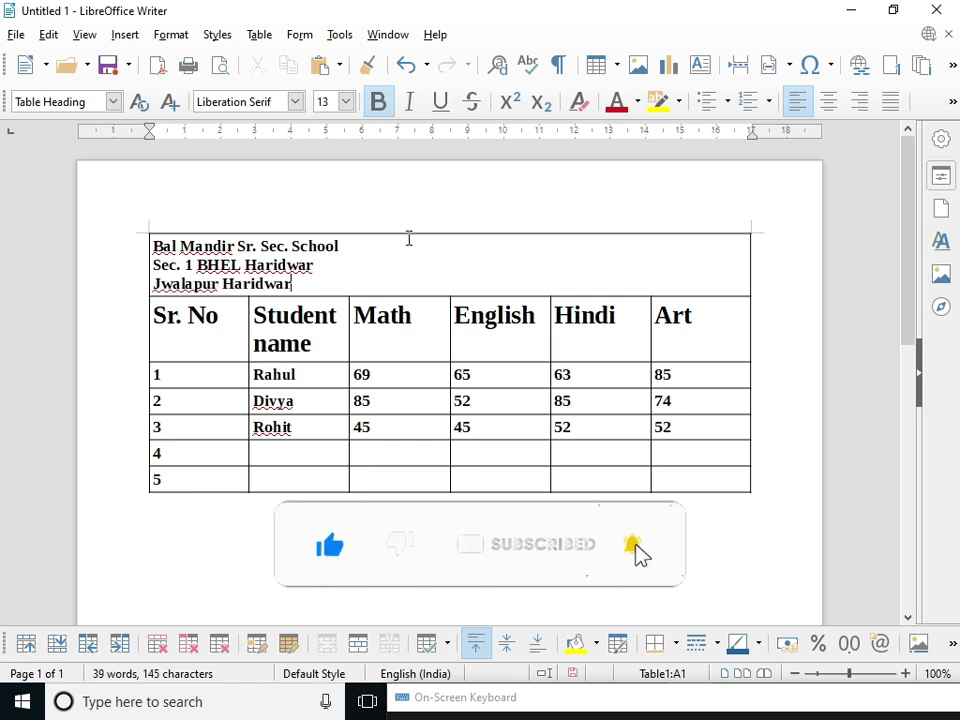
pyautogui.click(312, 266)
pyautogui.press('BackSpace')
pyautogui.press('BackSpace')
pyautogui.press('BackSpace')
pyautogui.press('BackSpace')
pyautogui.press('BackSpace')
pyautogui.press('BackSpace')
pyautogui.press('BackSpace')
pyautogui.press('BackSpace')
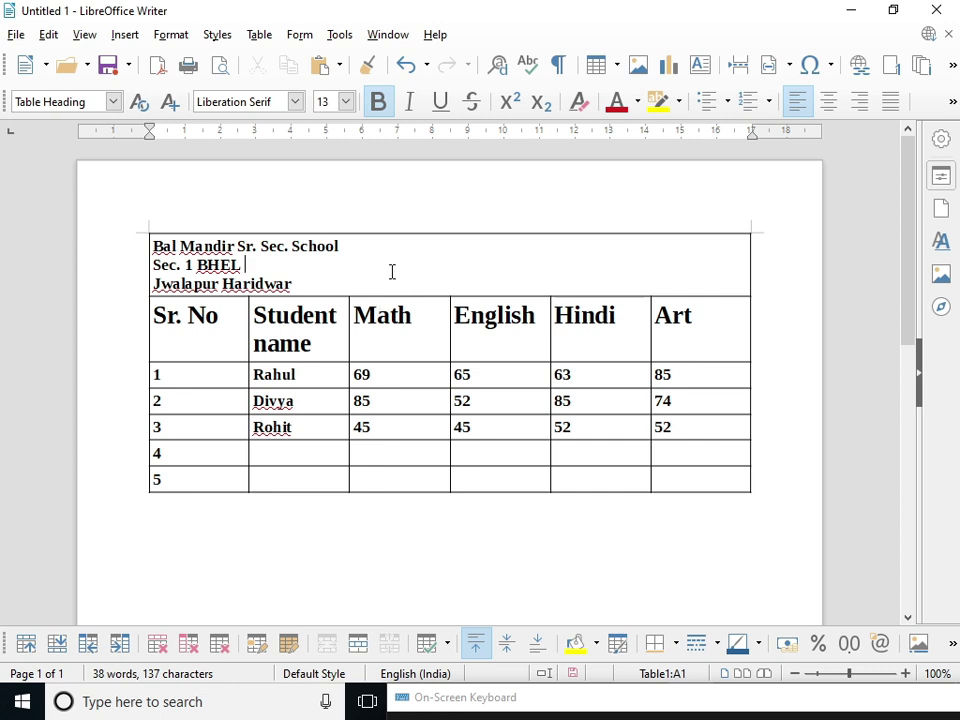
# - Center-align the three school header lines in the merged top cell
pyautogui.click(828, 101)
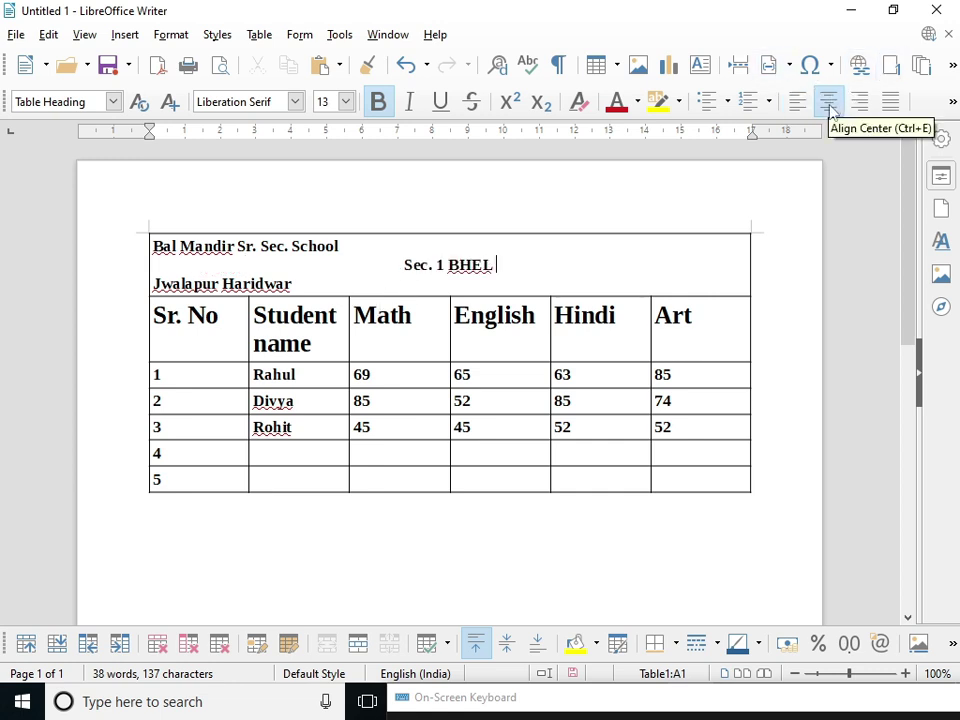
pyautogui.moveTo(298, 282); pyautogui.dragTo(139, 246)
pyautogui.click(828, 101)
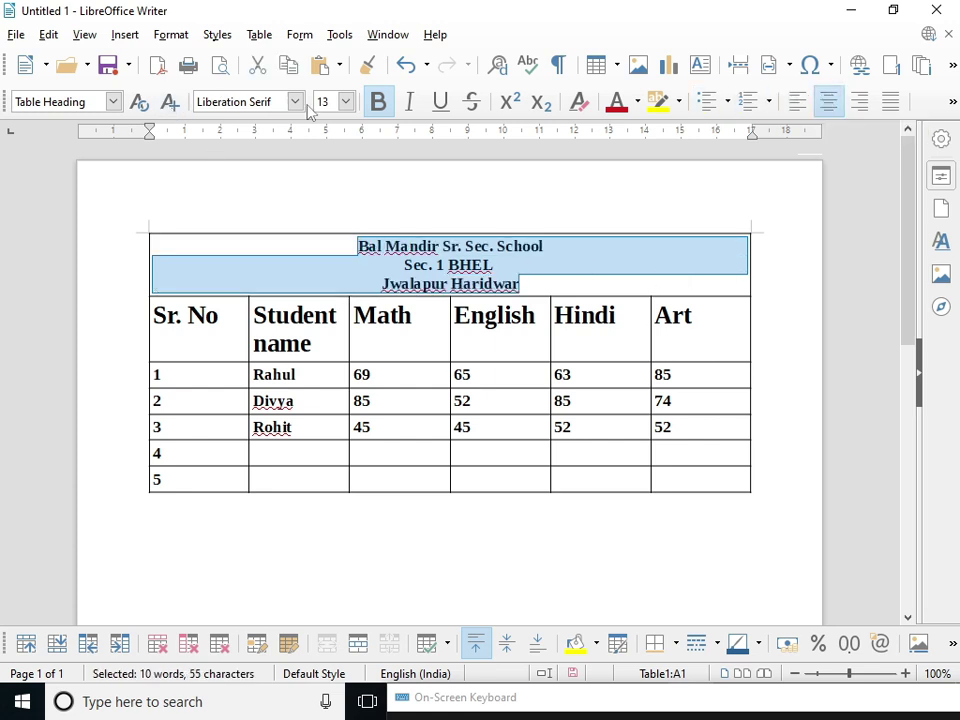
pyautogui.click(549, 264)
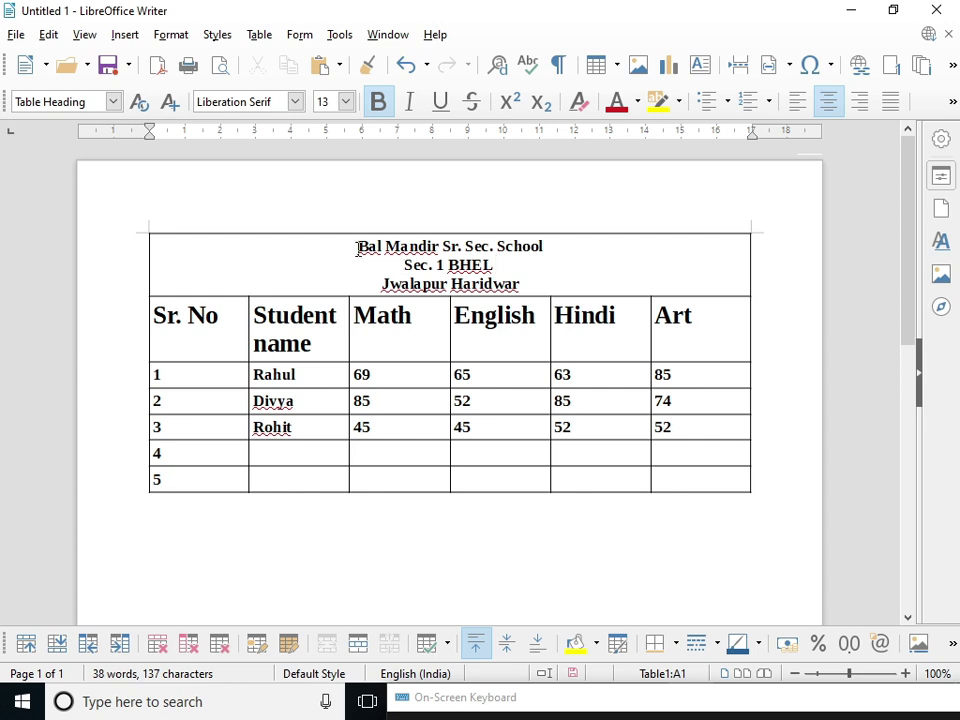
pyautogui.moveTo(358, 249); pyautogui.dragTo(536, 283)
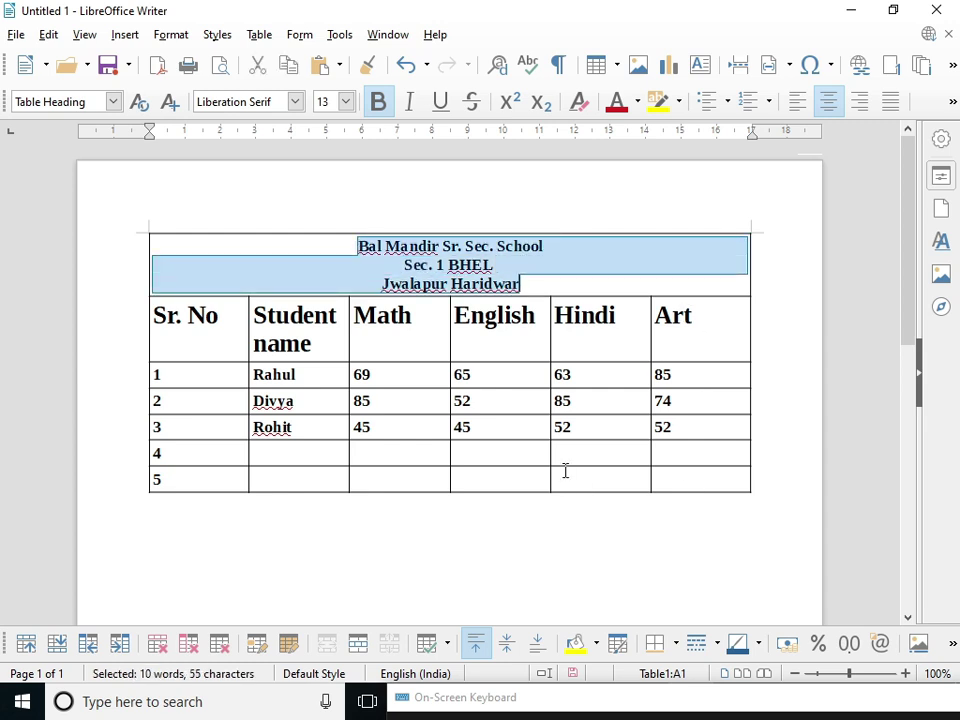
pyautogui.moveTo(565, 470); pyautogui.dragTo(675, 471)
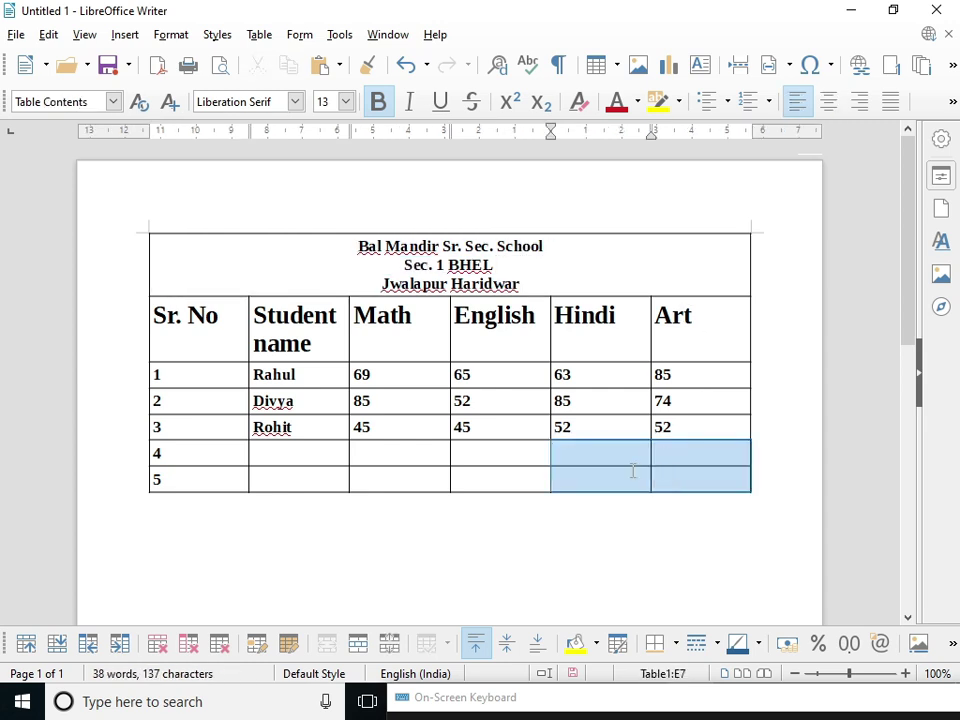
# - Merge the four empty Hindi and Art cells of rows 4–5, undoing a trial merge of the other empty cells
pyautogui.click(327, 643)
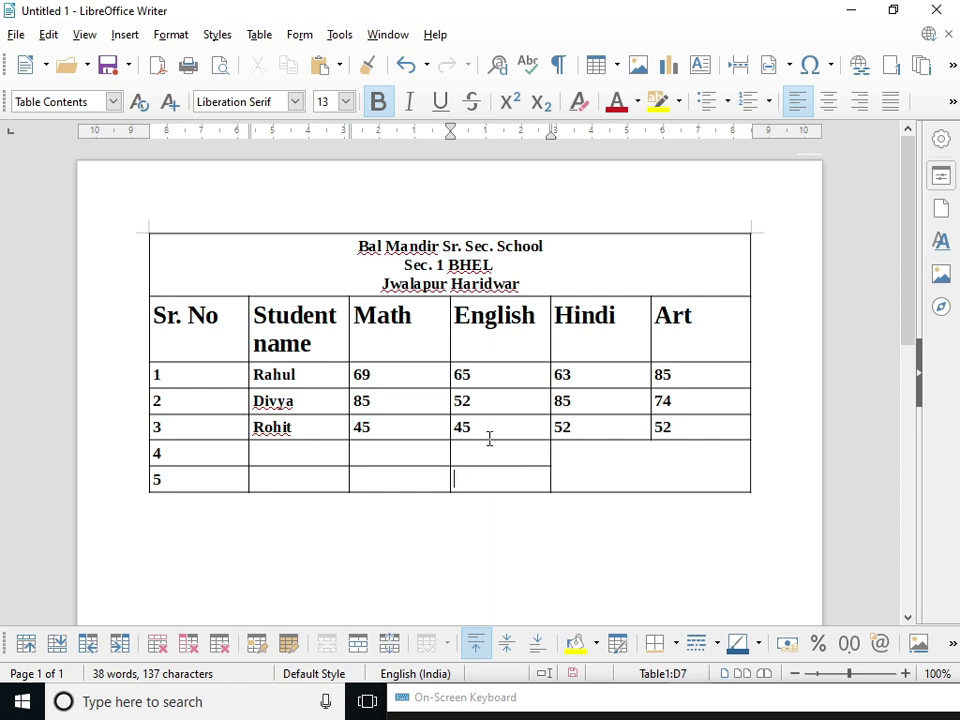
pyautogui.moveTo(339, 454); pyautogui.dragTo(476, 476)
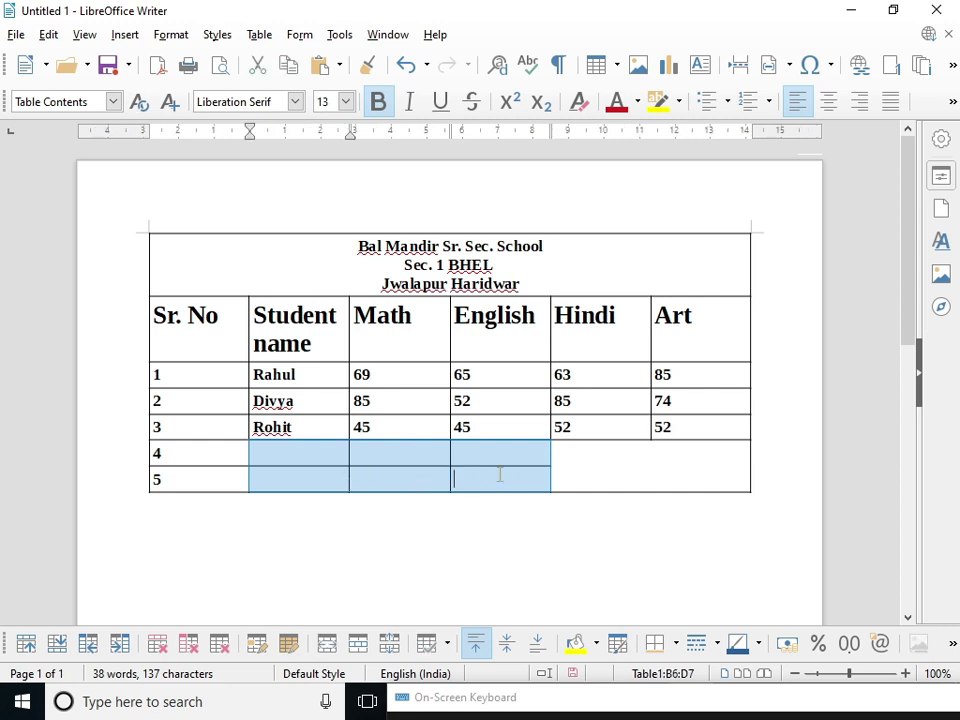
pyautogui.click(327, 643)
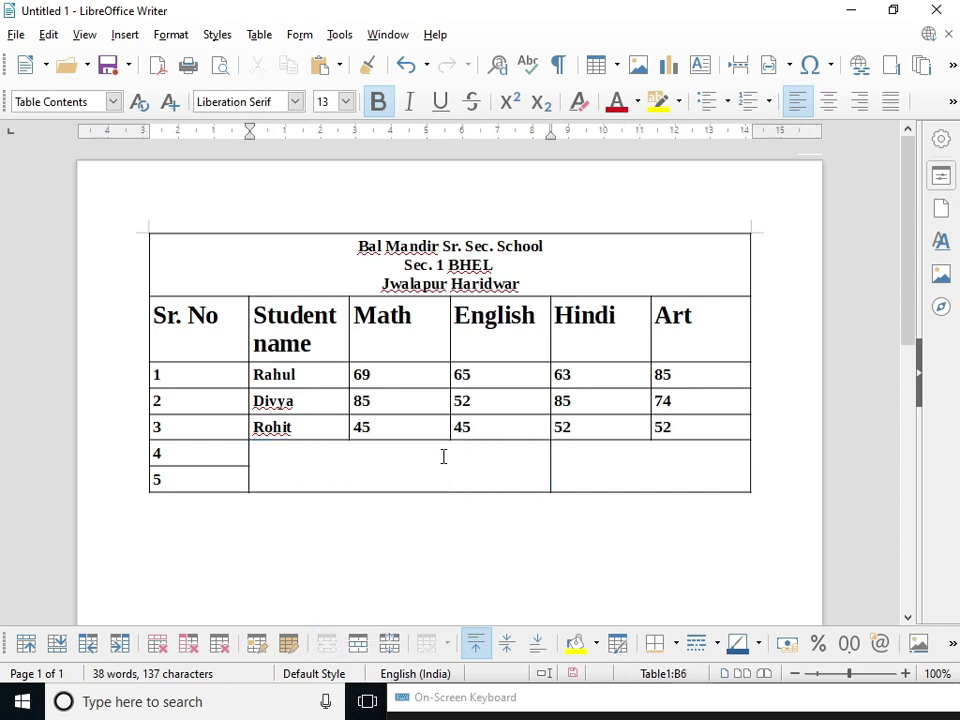
pyautogui.hotkey('ctrl', 'z')
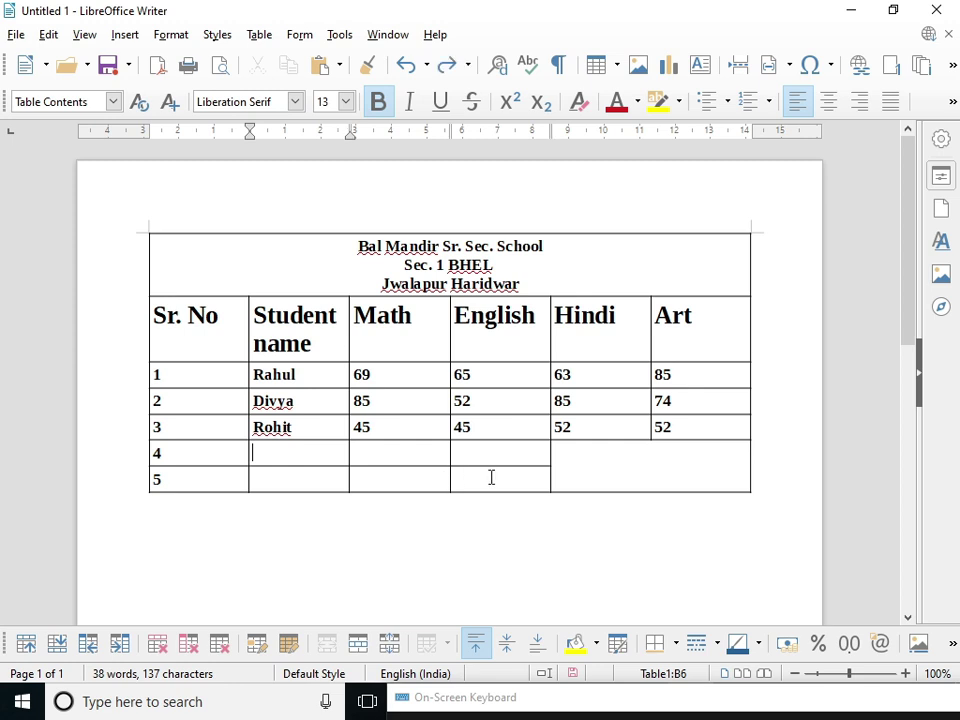
pyautogui.click(491, 477)
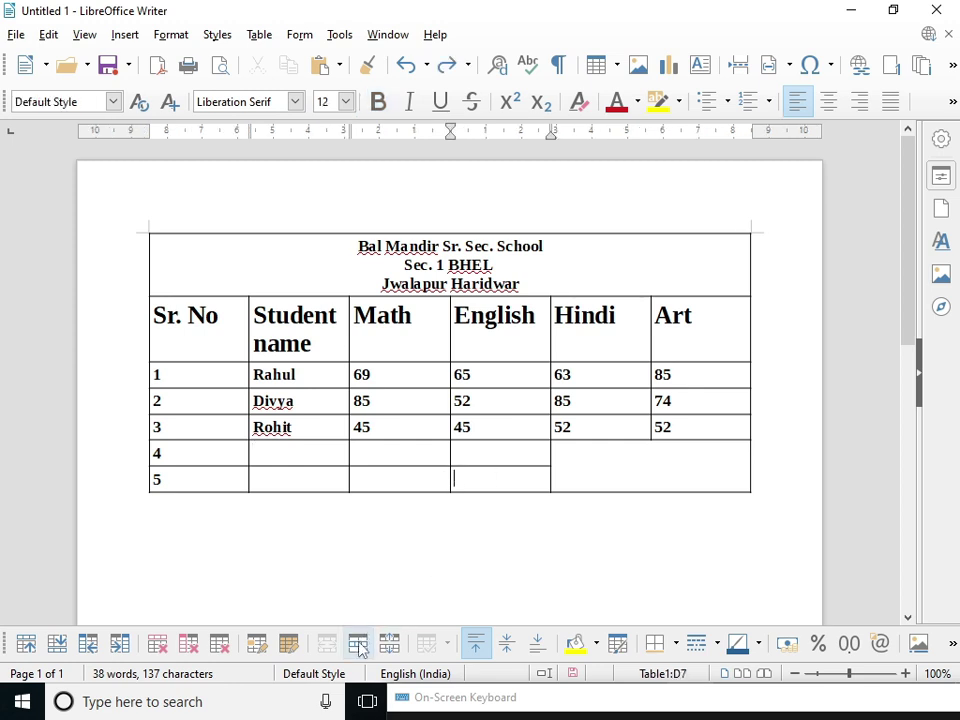
# - Bring up Split Cells for row 5's English cell, after undoing a trial four-row split
pyautogui.click(360, 645)
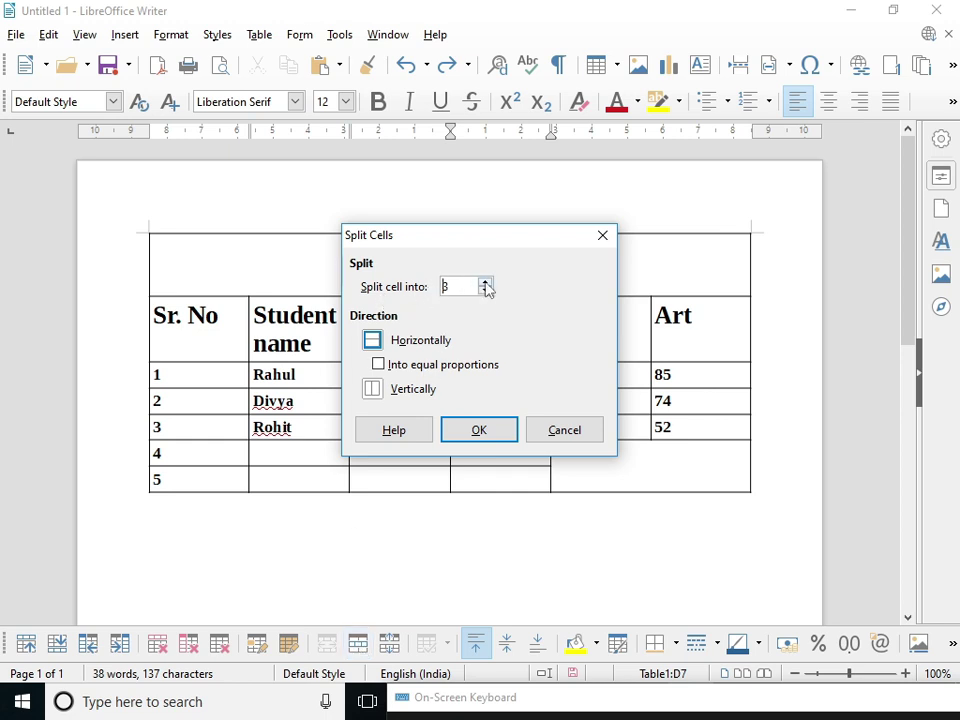
pyautogui.click(501, 432)
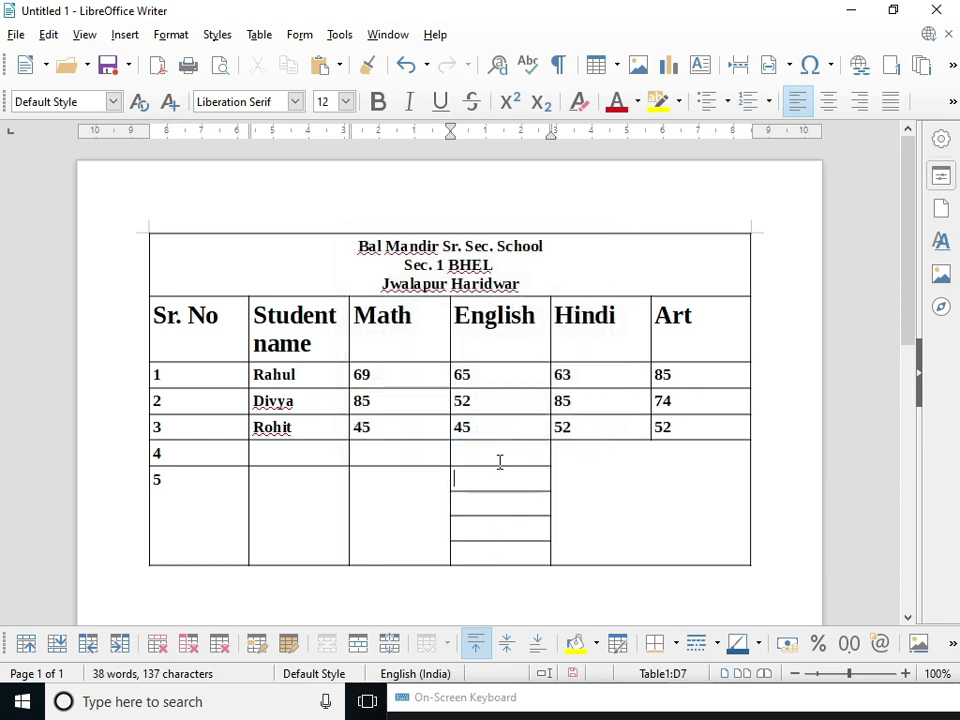
pyautogui.hotkey('ctrl', 'z')
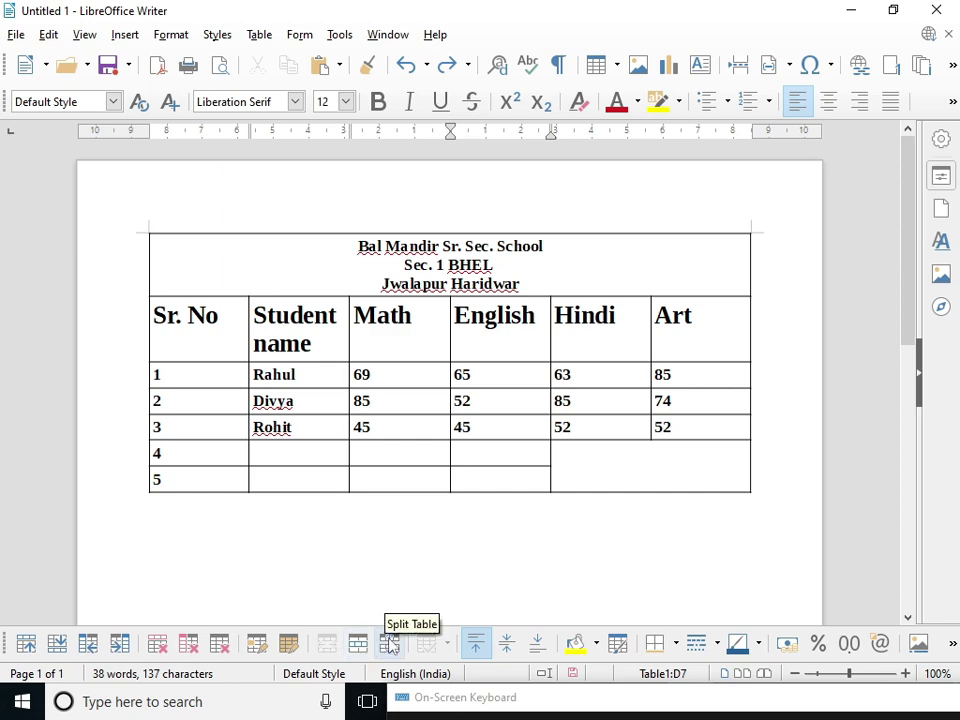
pyautogui.click(389, 645)
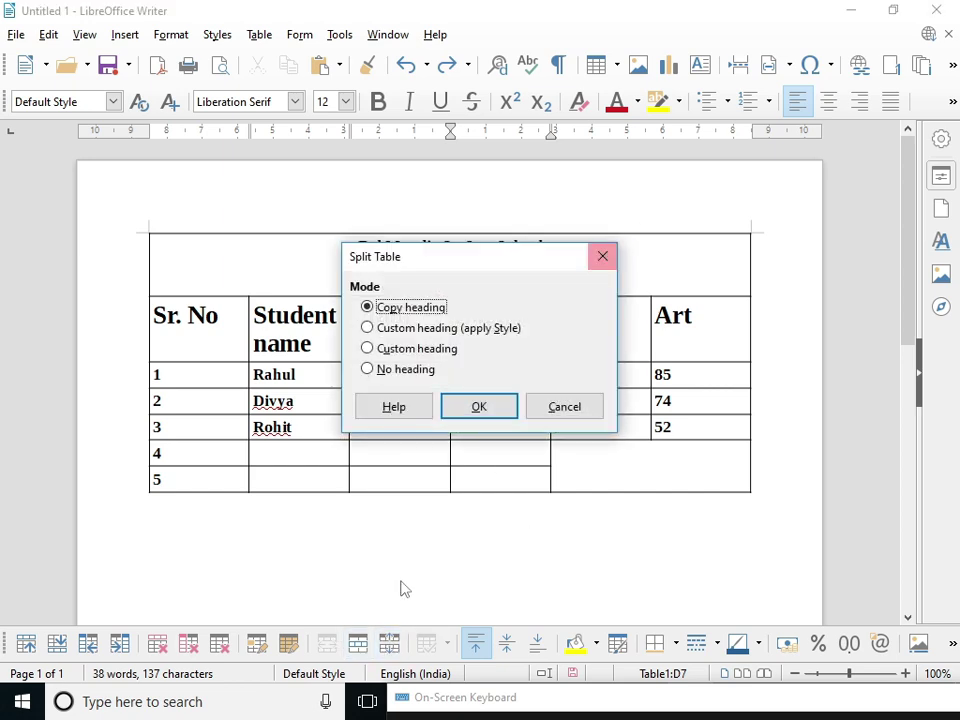
pyautogui.click(603, 256)
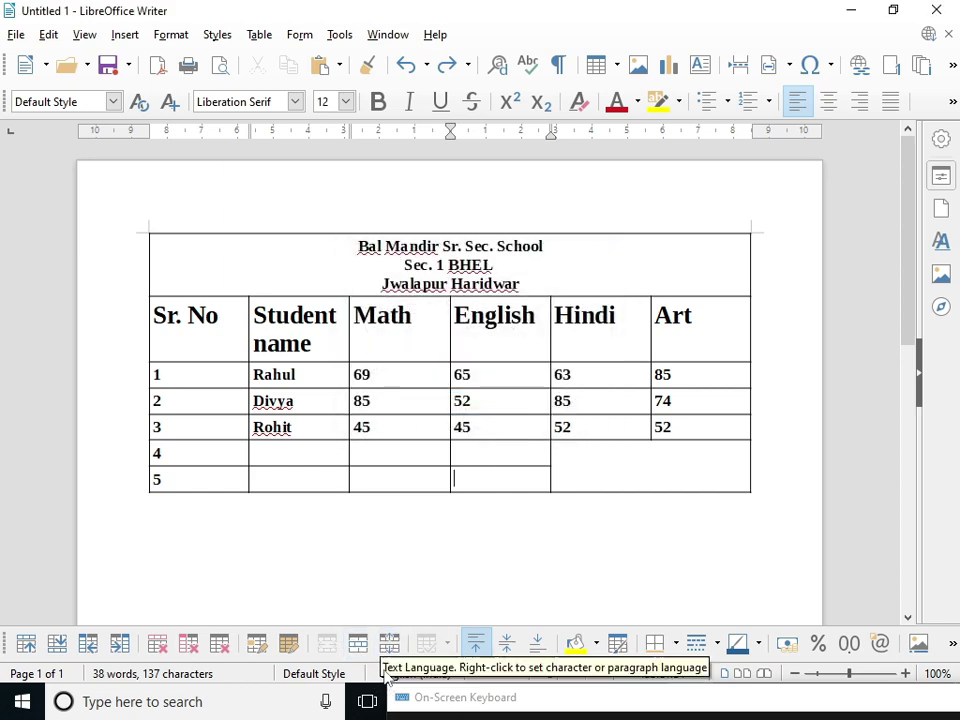
pyautogui.click(358, 643)
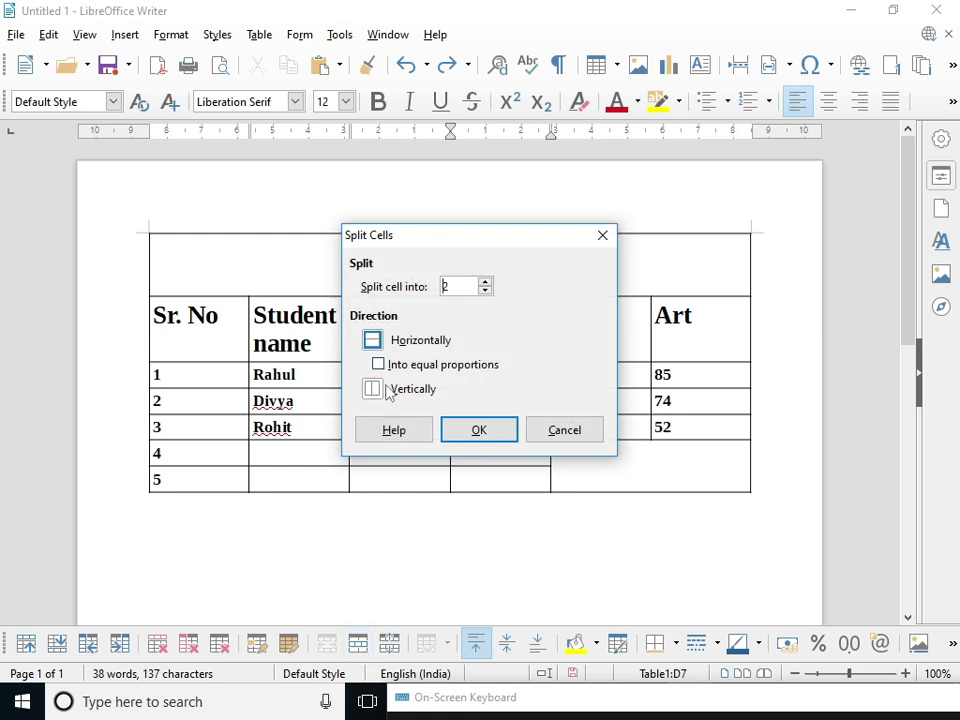
# - Try splitting row 5's English cell into two equal-height rows, then undo it
pyautogui.click(373, 389)
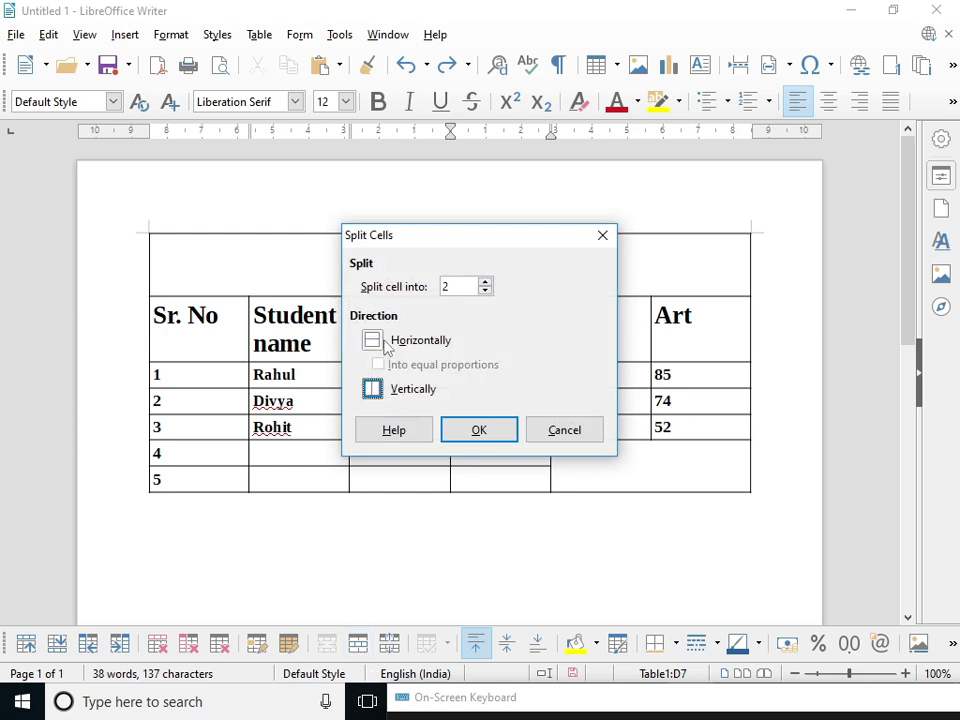
pyautogui.click(382, 343)
pyautogui.click(380, 366)
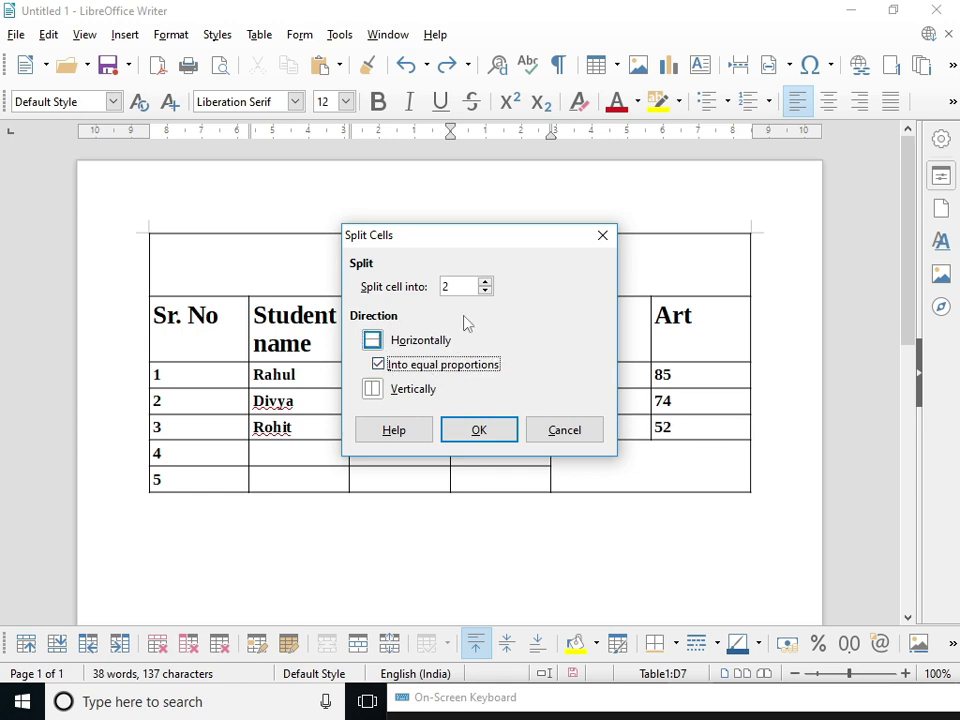
pyautogui.click(371, 389)
pyautogui.click(371, 340)
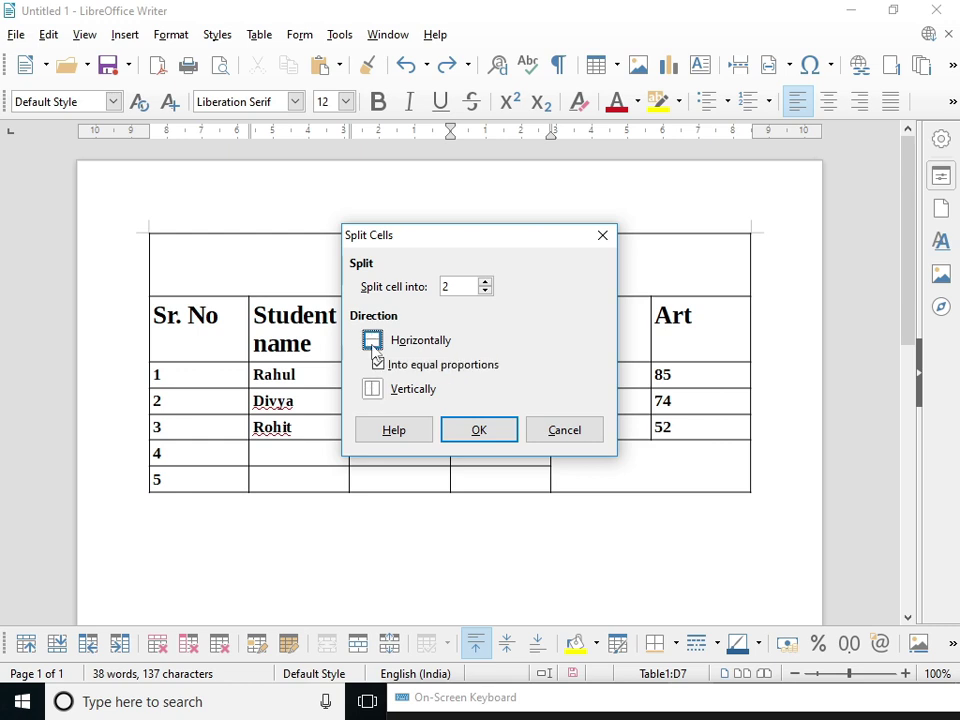
pyautogui.click(507, 430)
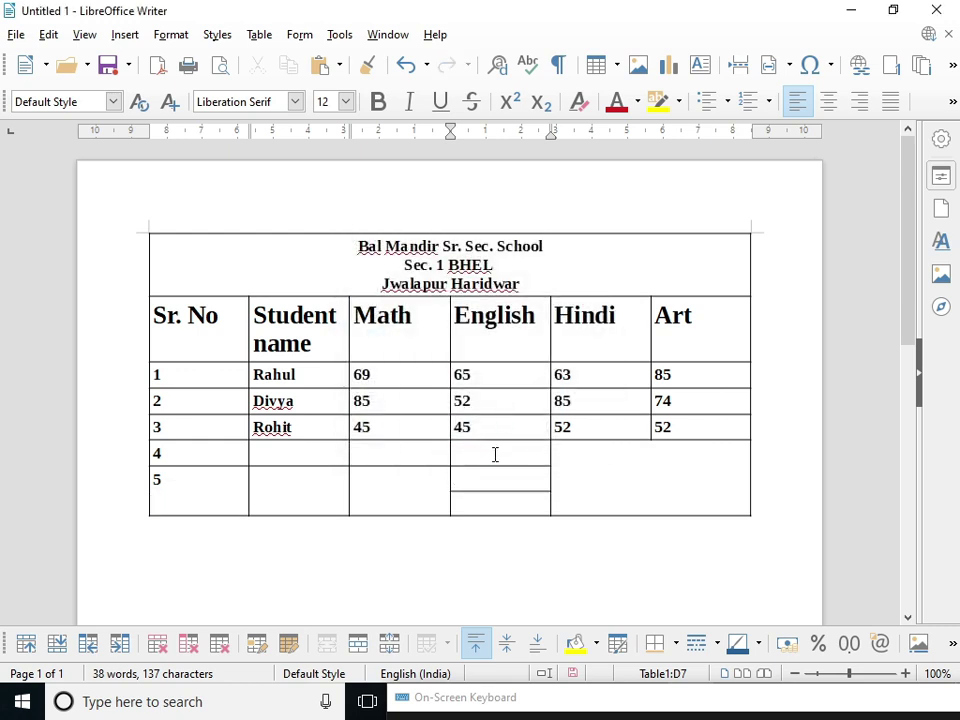
pyautogui.hotkey('ctrl', 'z')
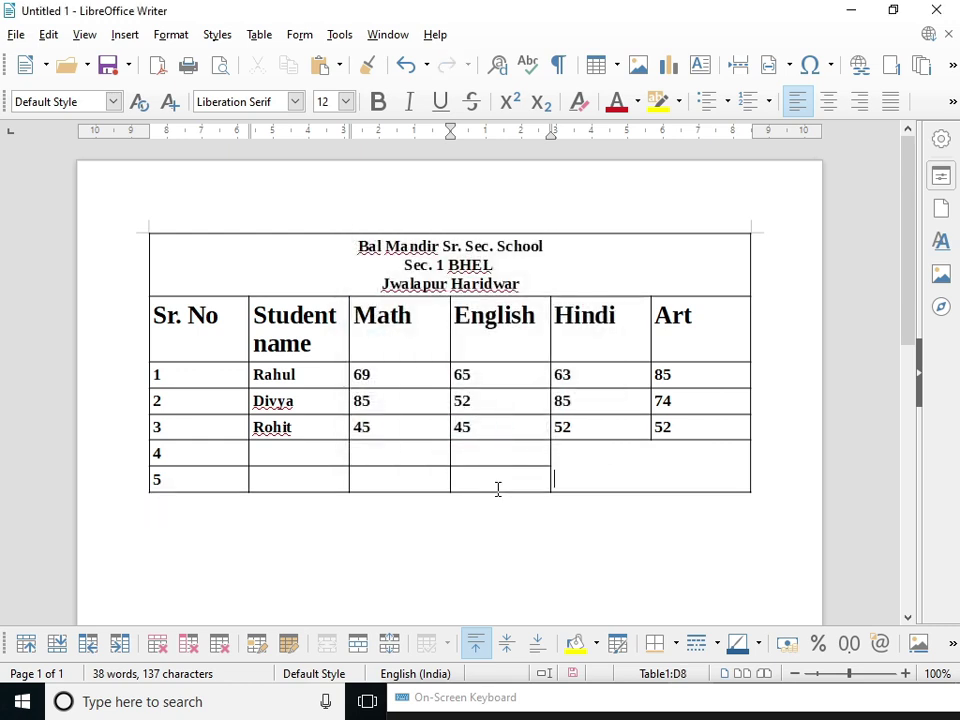
# - Split the merged Hindi/Art block vertically into two separate columns
pyautogui.click(390, 643)
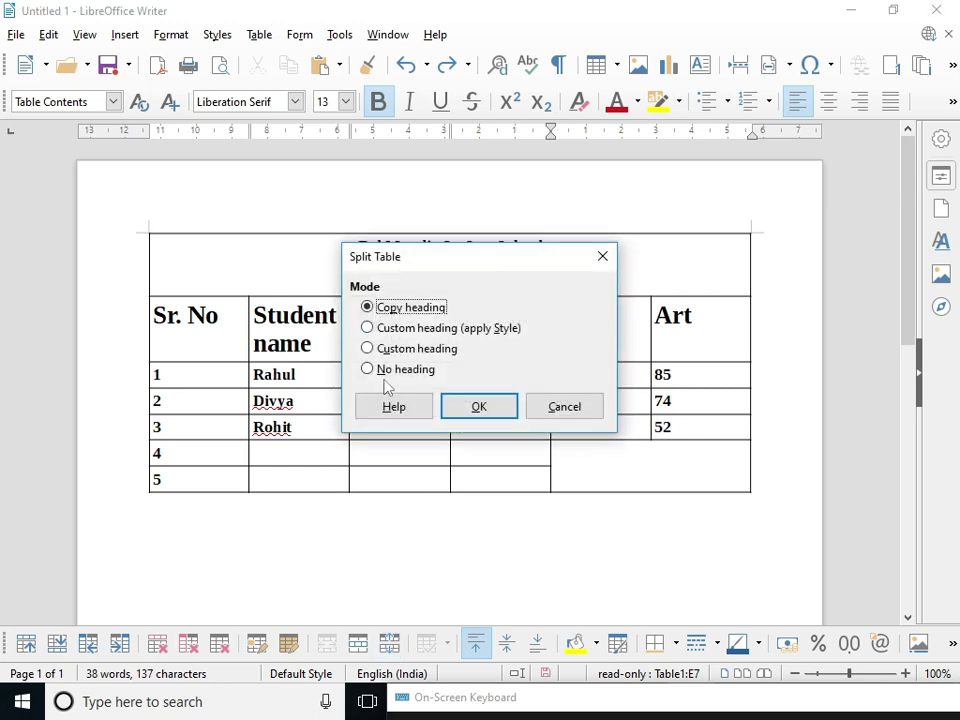
pyautogui.click(601, 259)
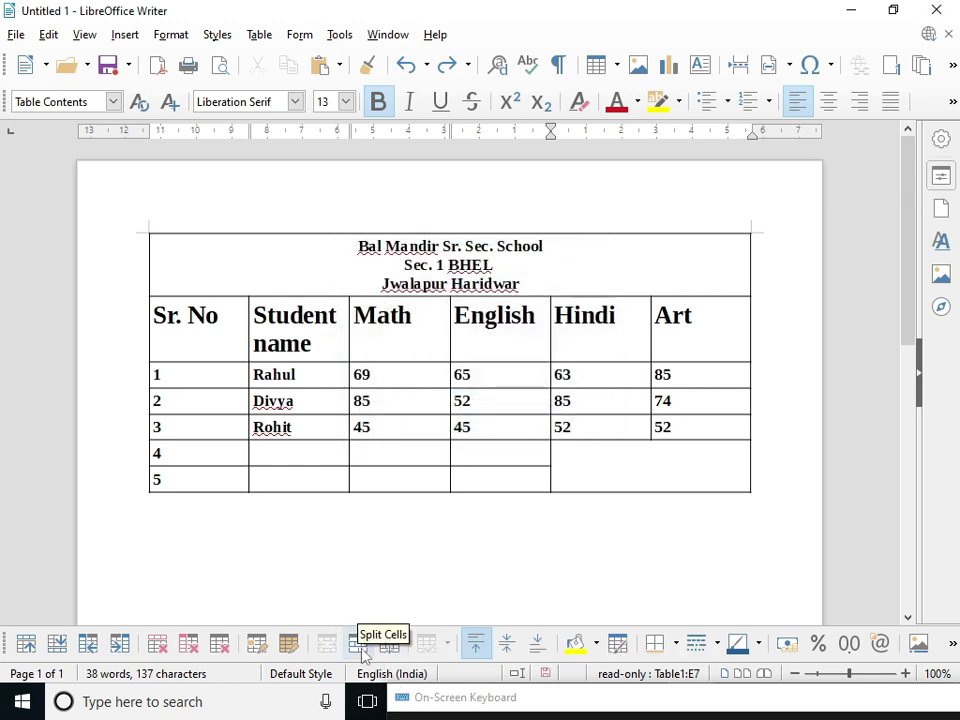
pyautogui.click(358, 643)
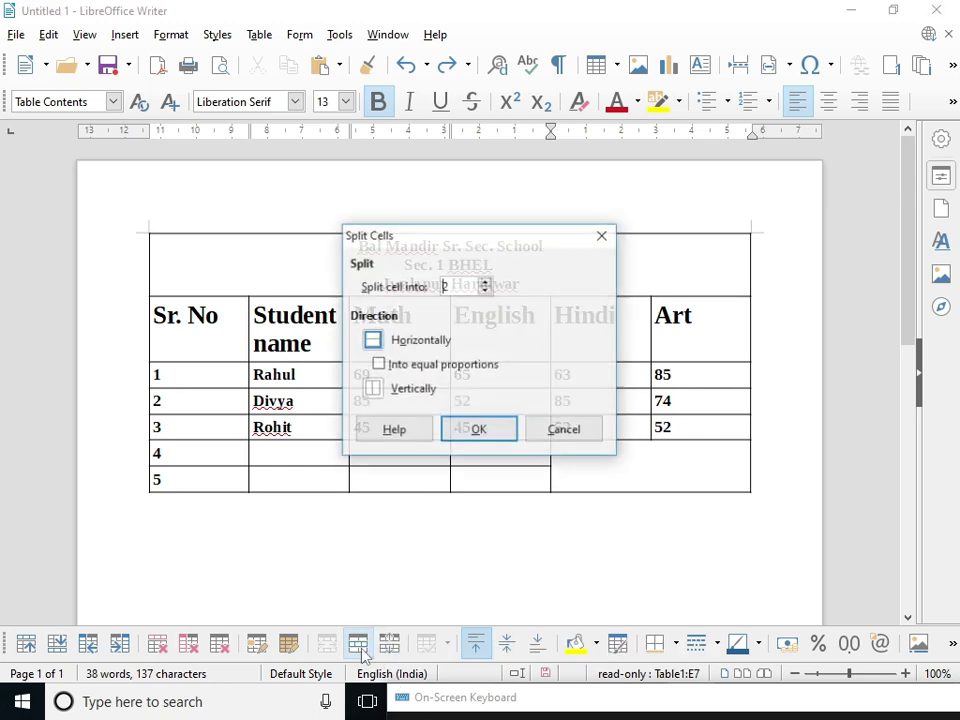
pyautogui.click(376, 390)
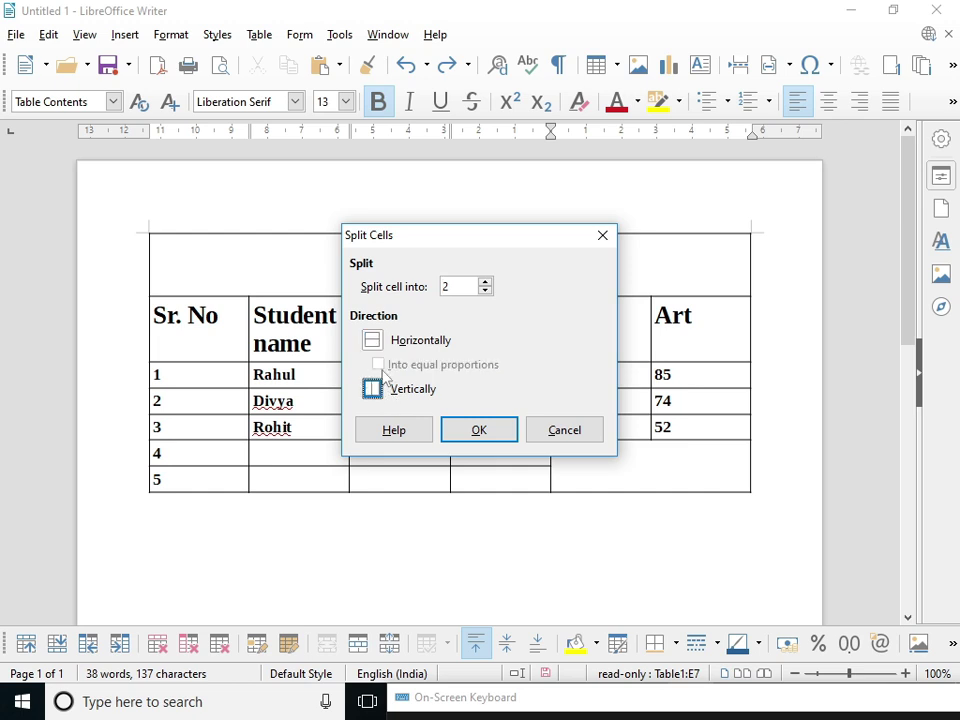
pyautogui.click(486, 430)
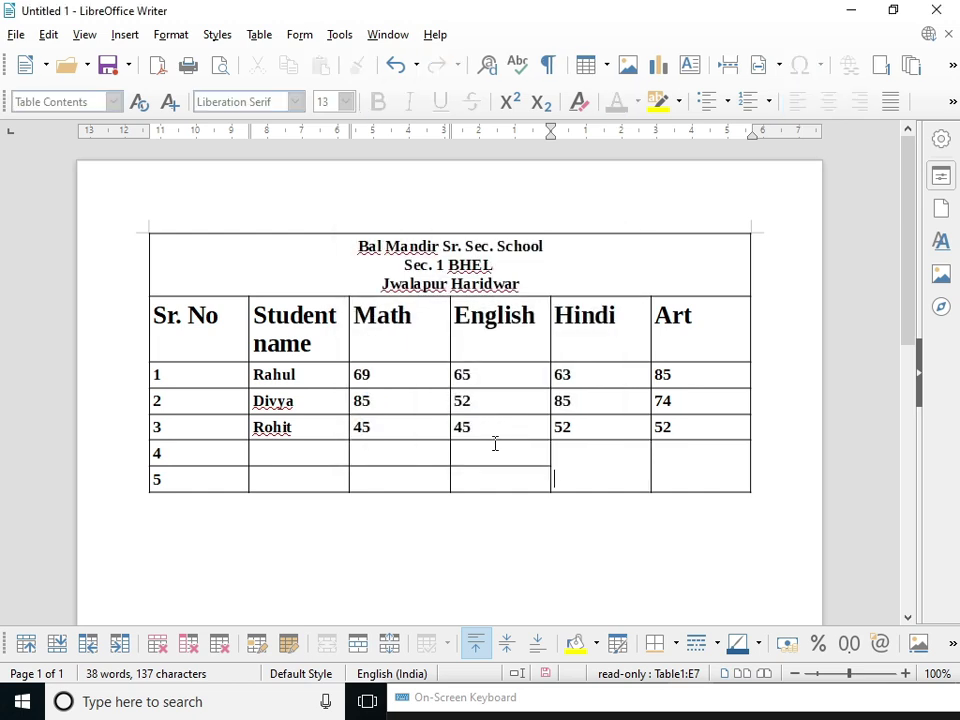
# - Split row 5's English cell vertically into 4 narrow side-by-side cells
pyautogui.moveTo(508, 463); pyautogui.dragTo(509, 470)
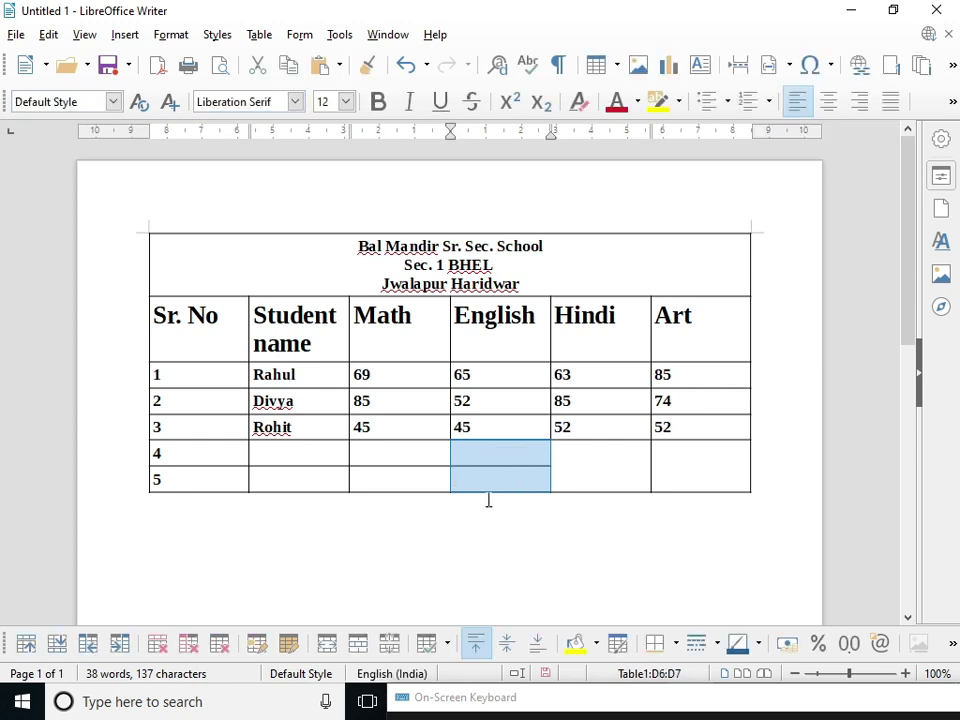
pyautogui.click(497, 470)
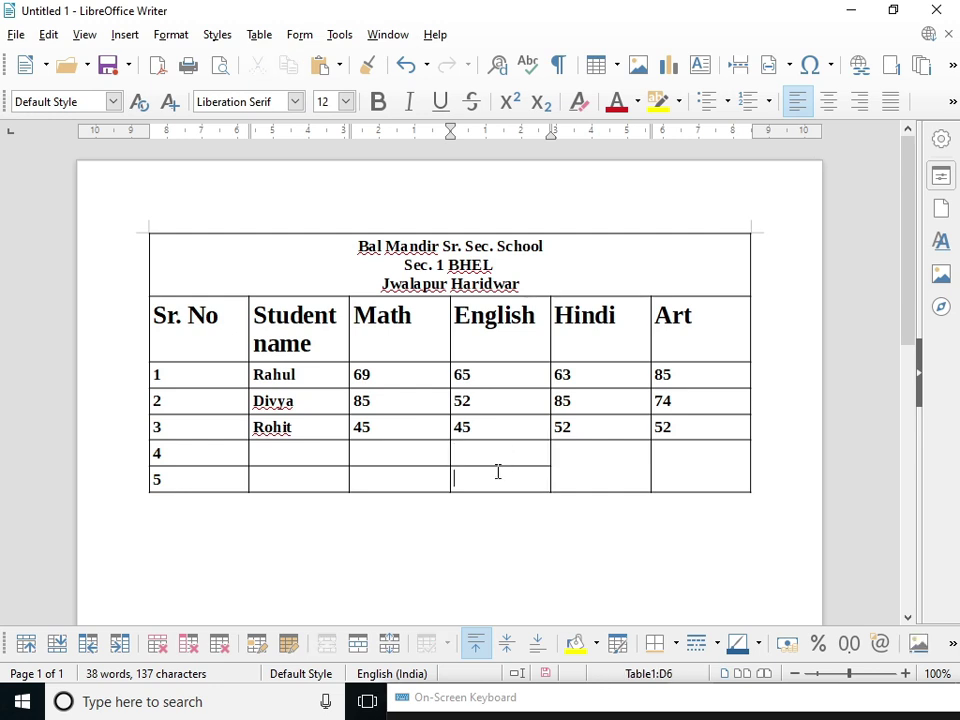
pyautogui.click(358, 643)
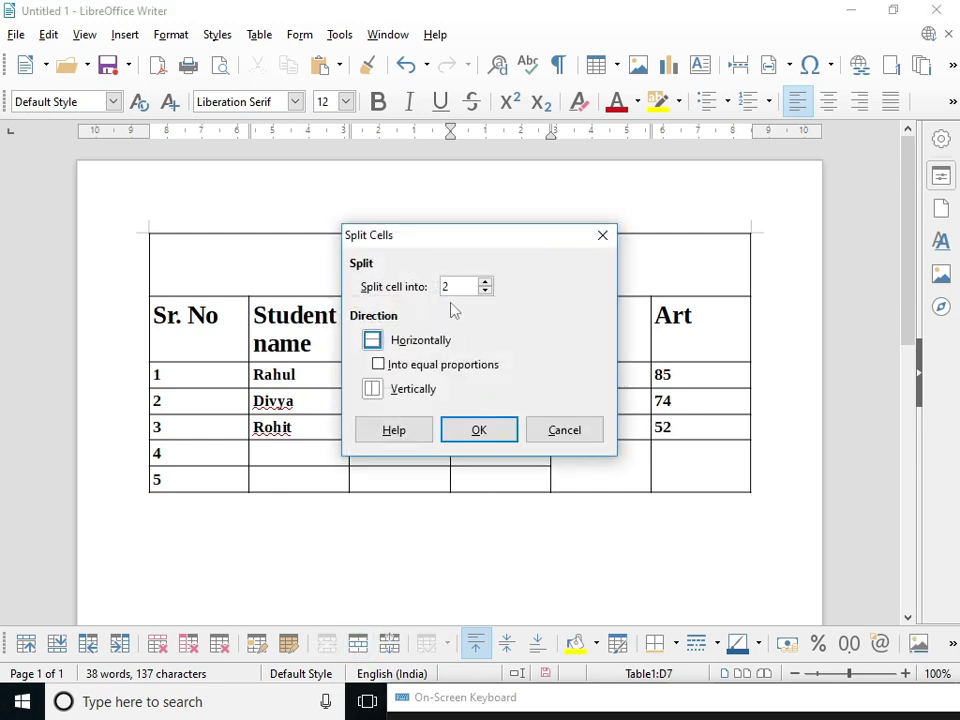
pyautogui.click(485, 285)
pyautogui.click(487, 285)
pyautogui.click(375, 390)
pyautogui.click(503, 438)
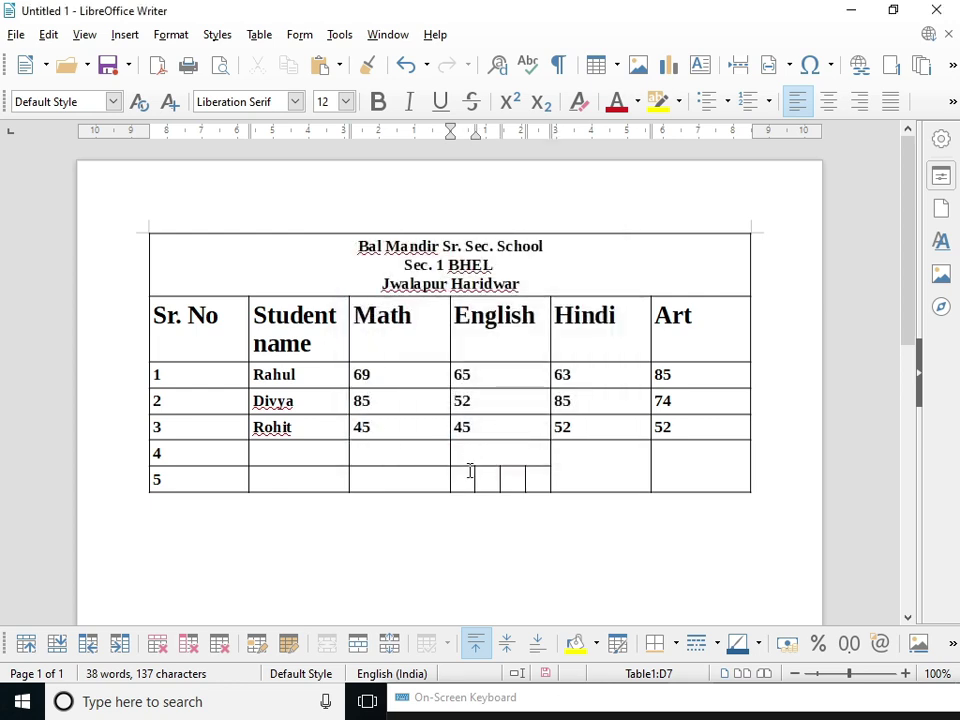
pyautogui.moveTo(471, 471); pyautogui.dragTo(513, 470)
pyautogui.click(531, 458)
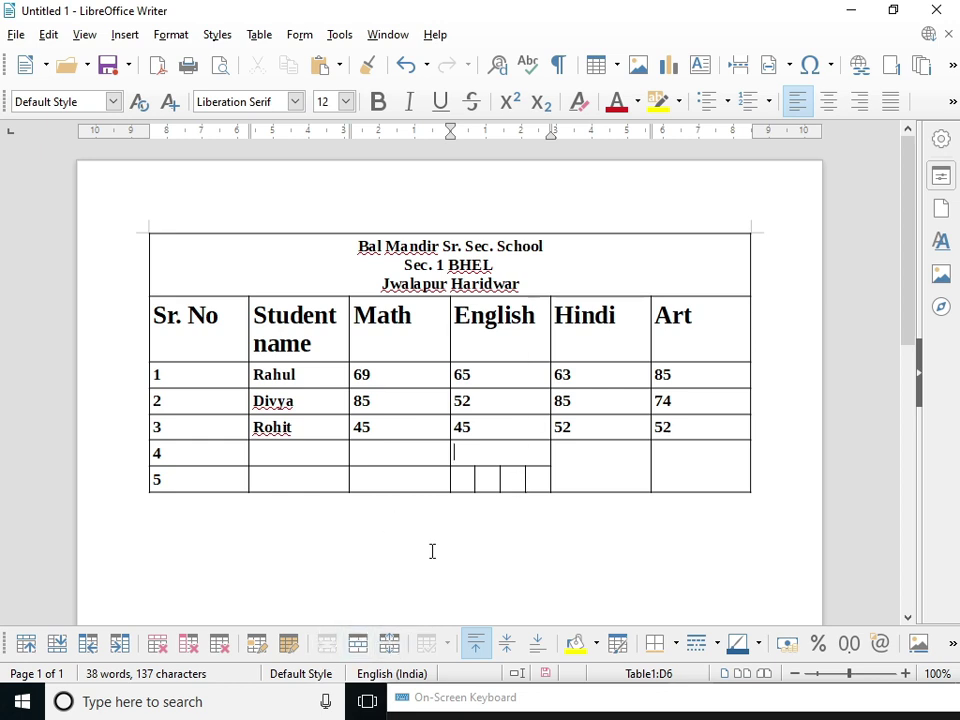
pyautogui.click(371, 455)
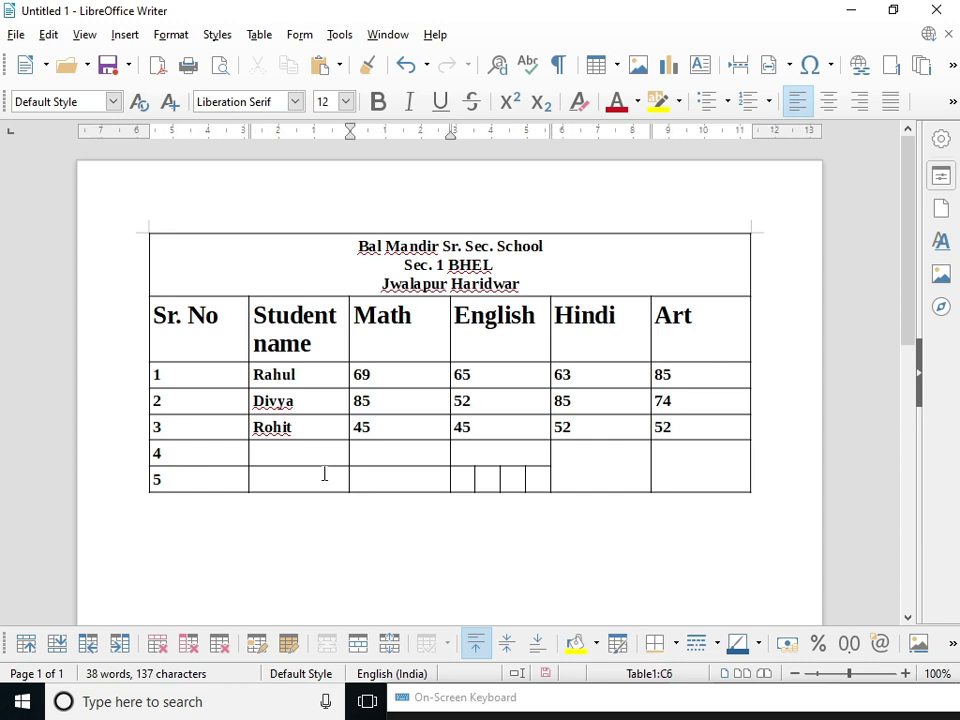
pyautogui.click(274, 474)
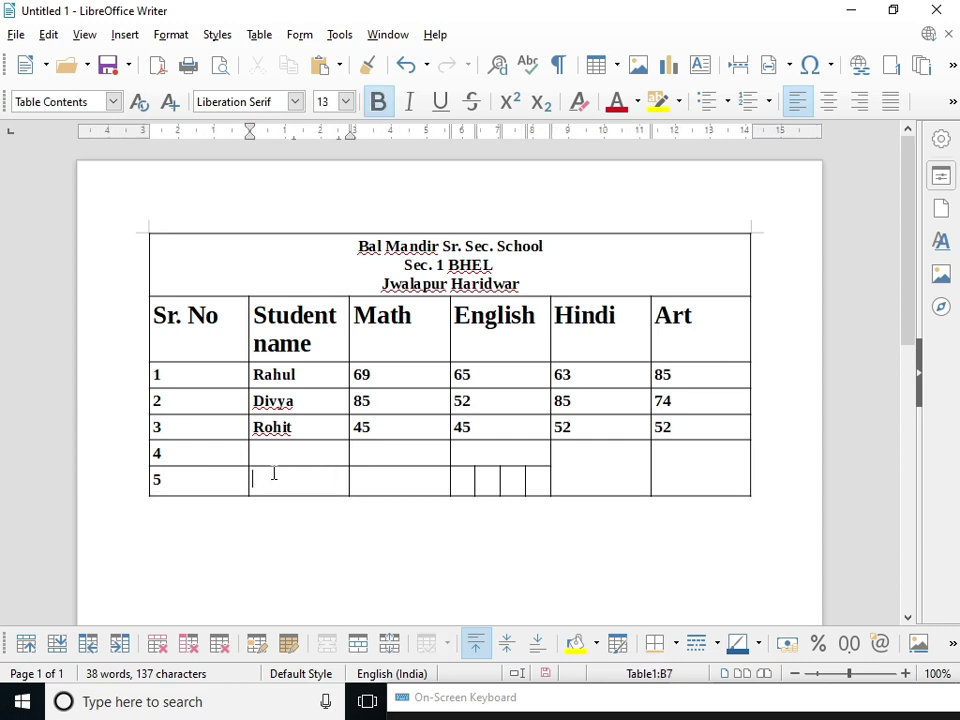
pyautogui.click(389, 643)
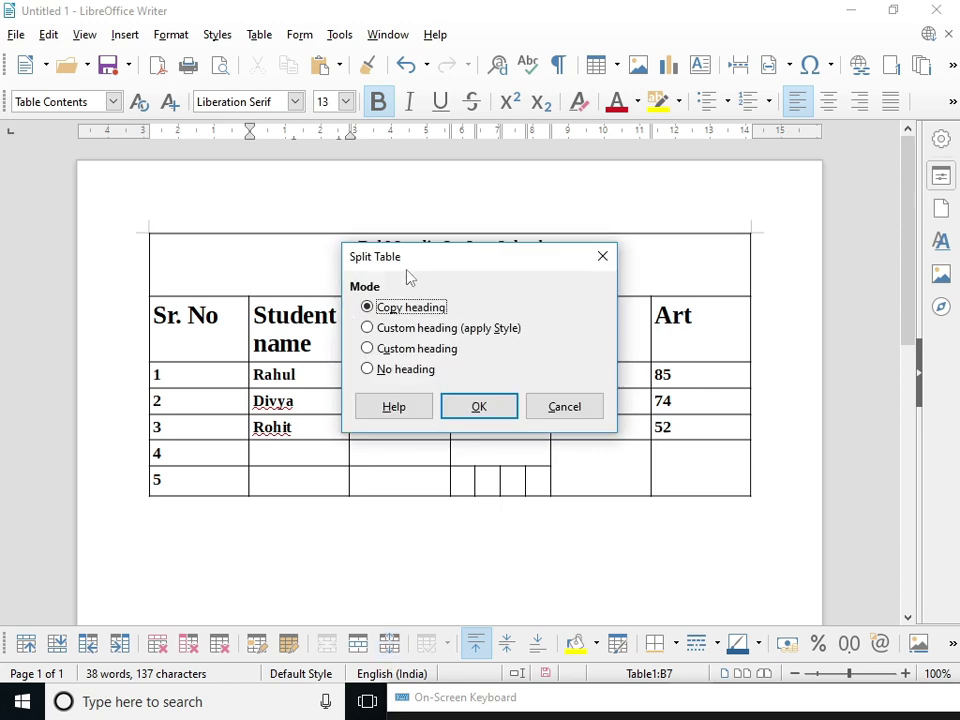
pyautogui.moveTo(421, 261); pyautogui.dragTo(607, 254)
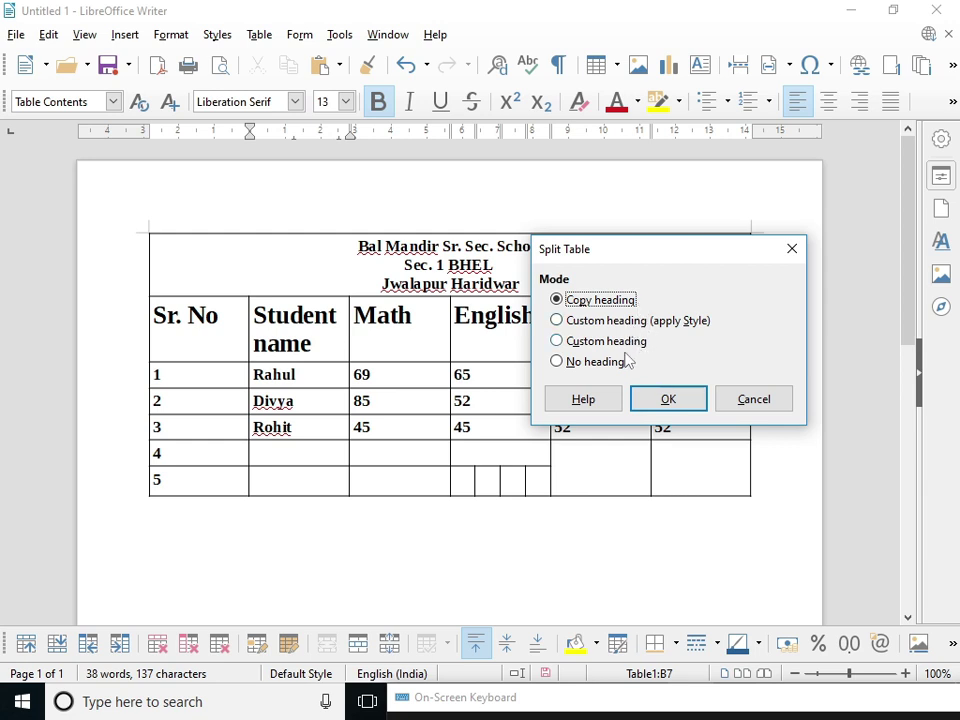
pyautogui.click(792, 250)
pyautogui.click(595, 504)
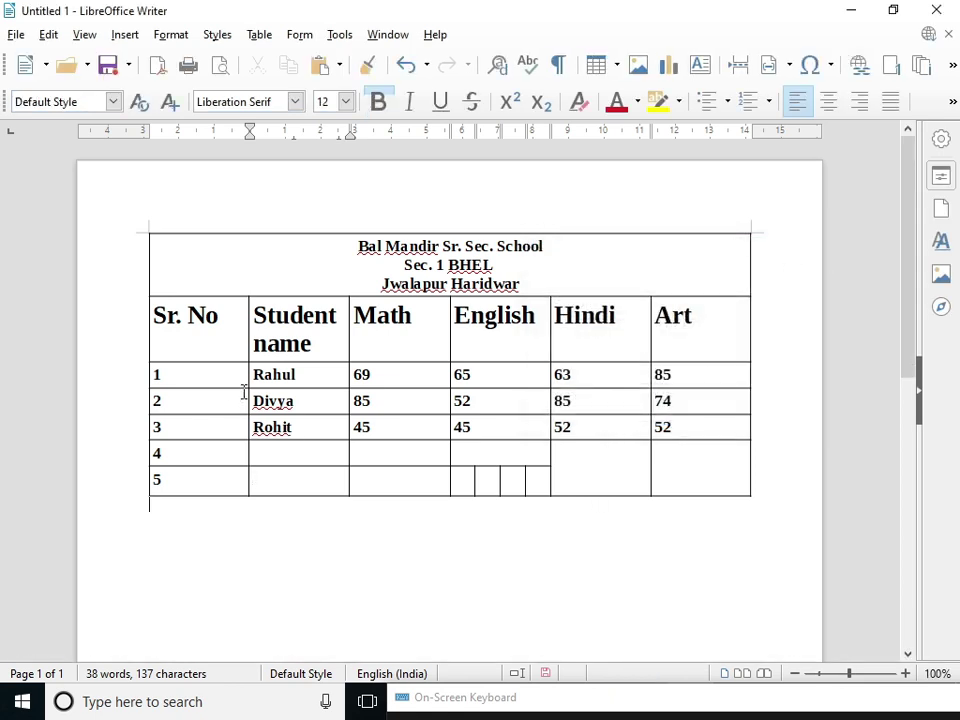
# - Re-merge the four narrow English cells and undo the remaining splits to restore a plain grid
pyautogui.click(282, 450)
pyautogui.moveTo(456, 482); pyautogui.dragTo(538, 482)
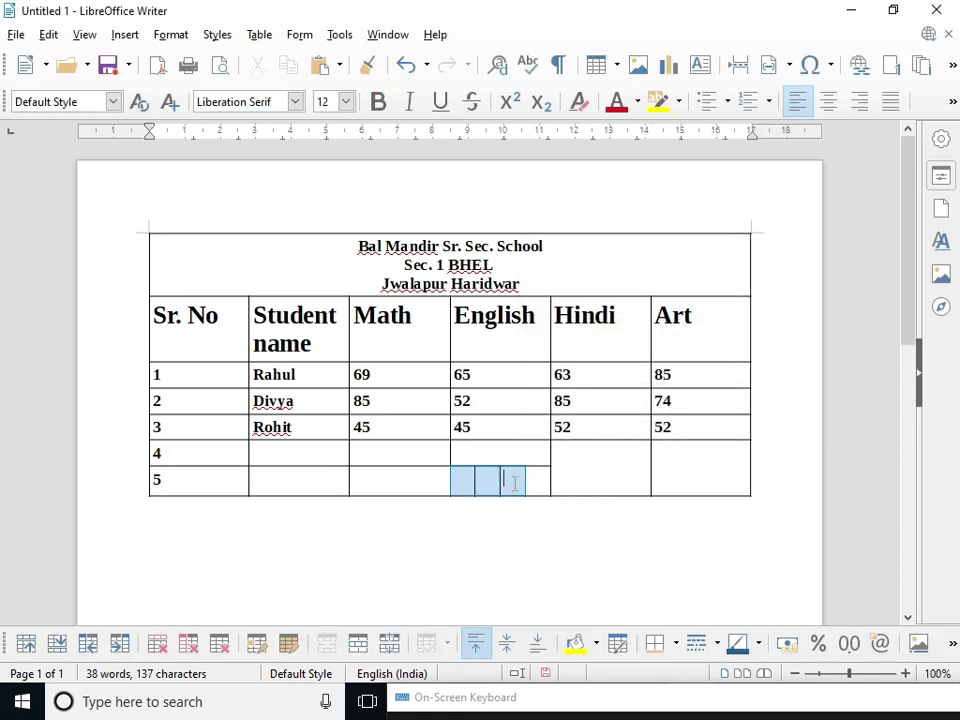
pyautogui.click(362, 645)
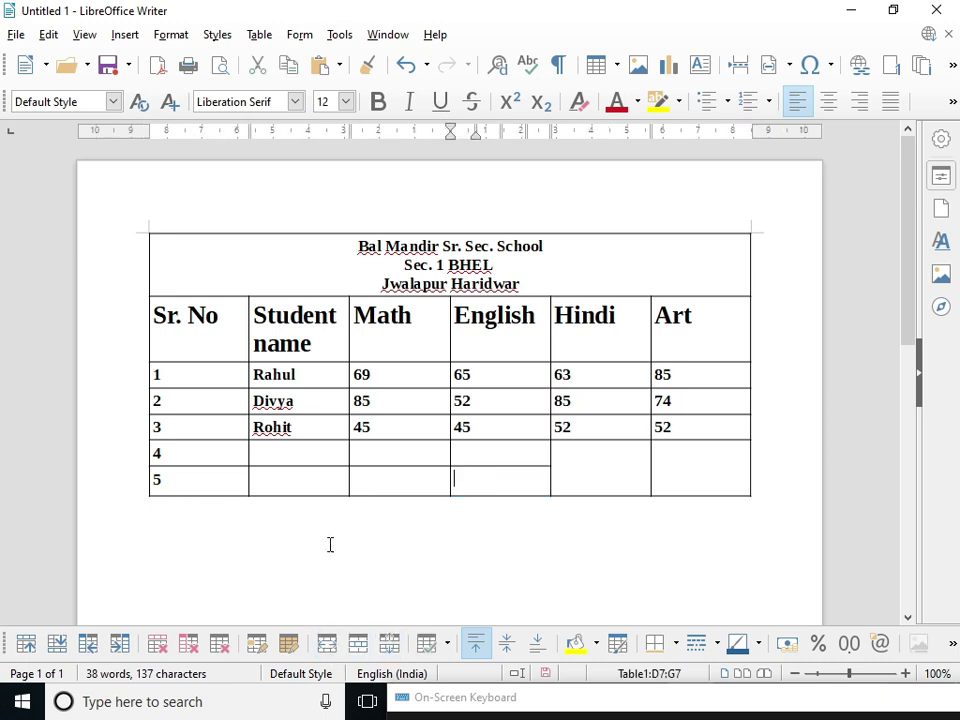
pyautogui.moveTo(632, 474); pyautogui.dragTo(664, 478)
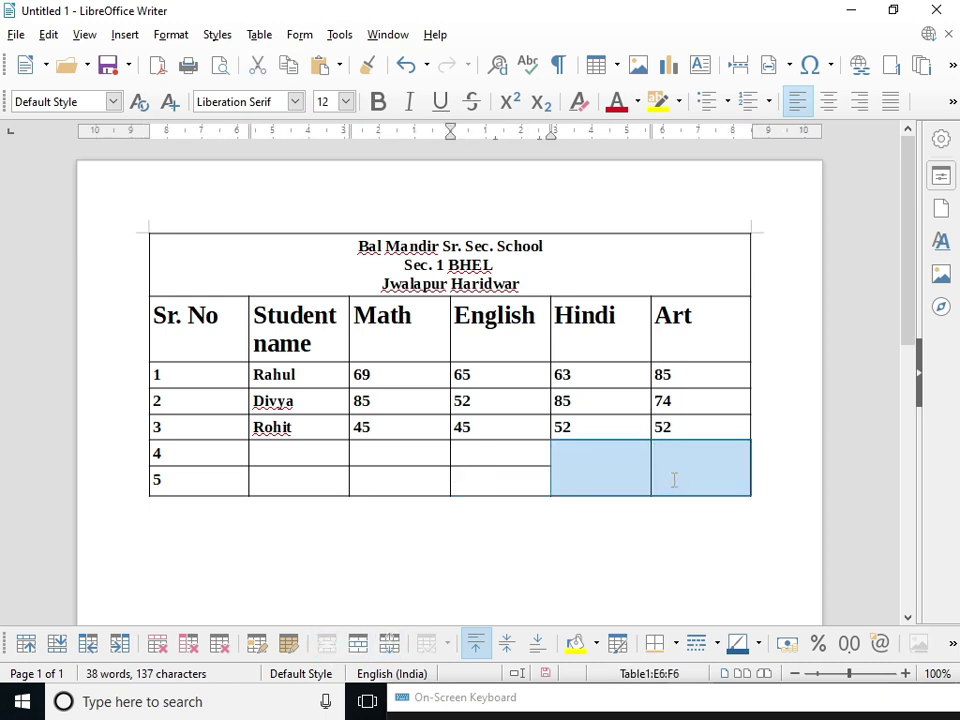
pyautogui.click(666, 478)
pyautogui.hotkey('ctrl', 'z')
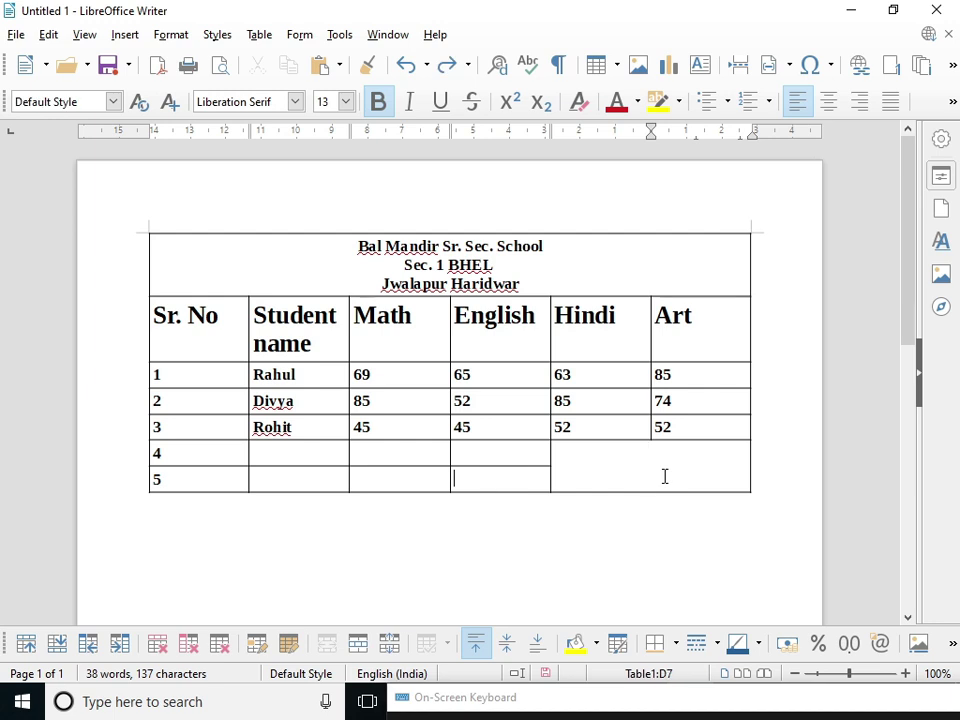
pyautogui.hotkey('ctrl', 'z')
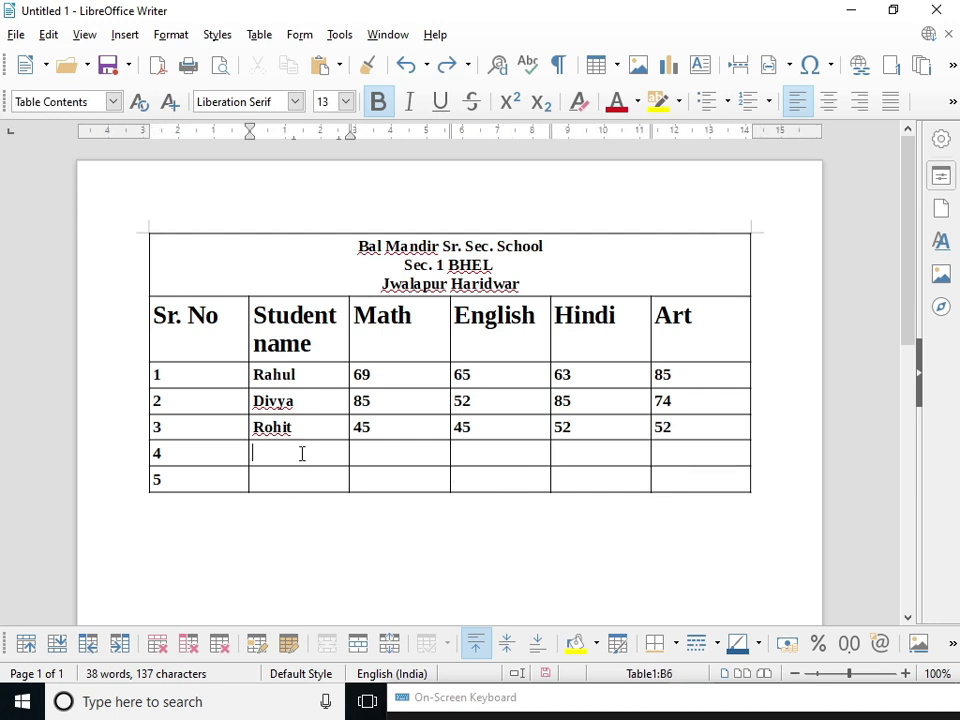
# - Type the row-4 student's name and enter the marks 75 and 85 plus the Hindi/Art values
pyautogui.click(302, 453)
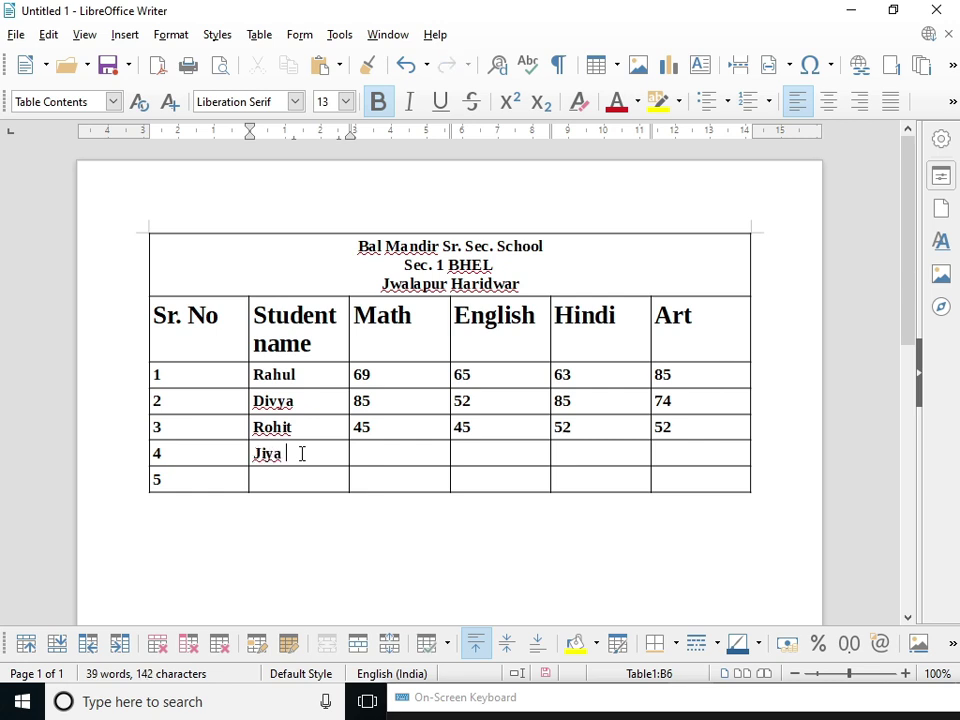
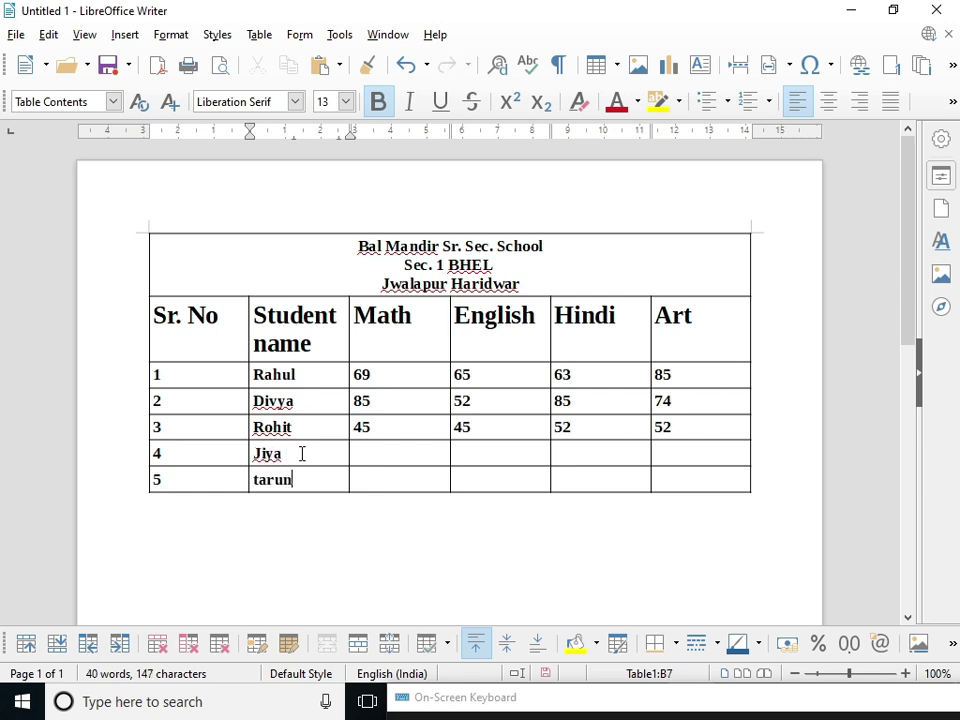
pyautogui.press('Tab')
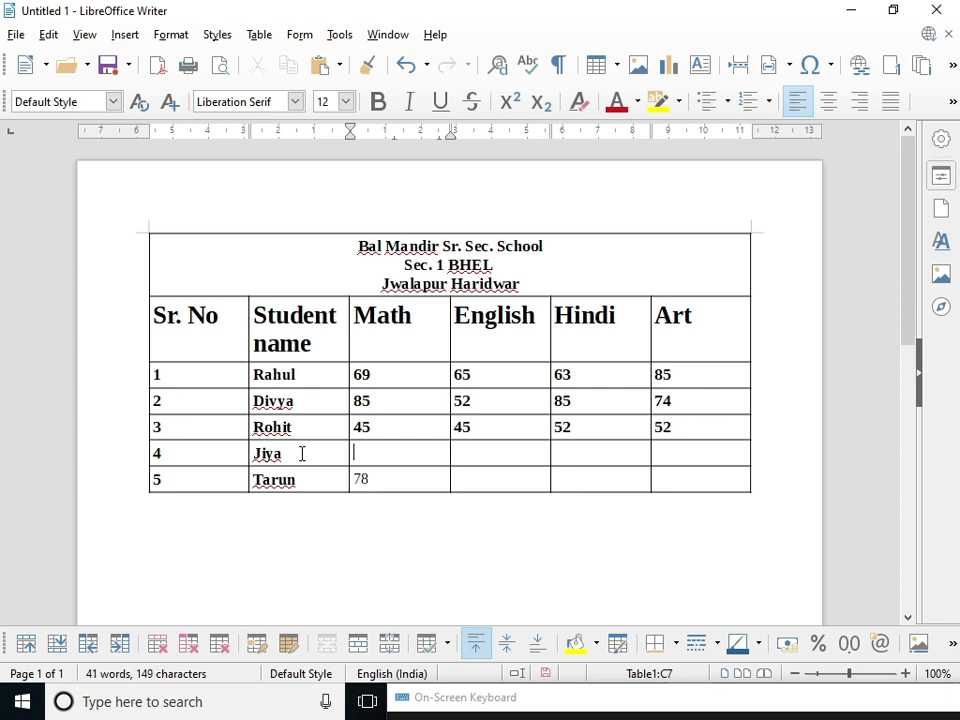
pyautogui.write('75')
pyautogui.press('Tab')
pyautogui.write('85')
pyautogui.press('Tab')
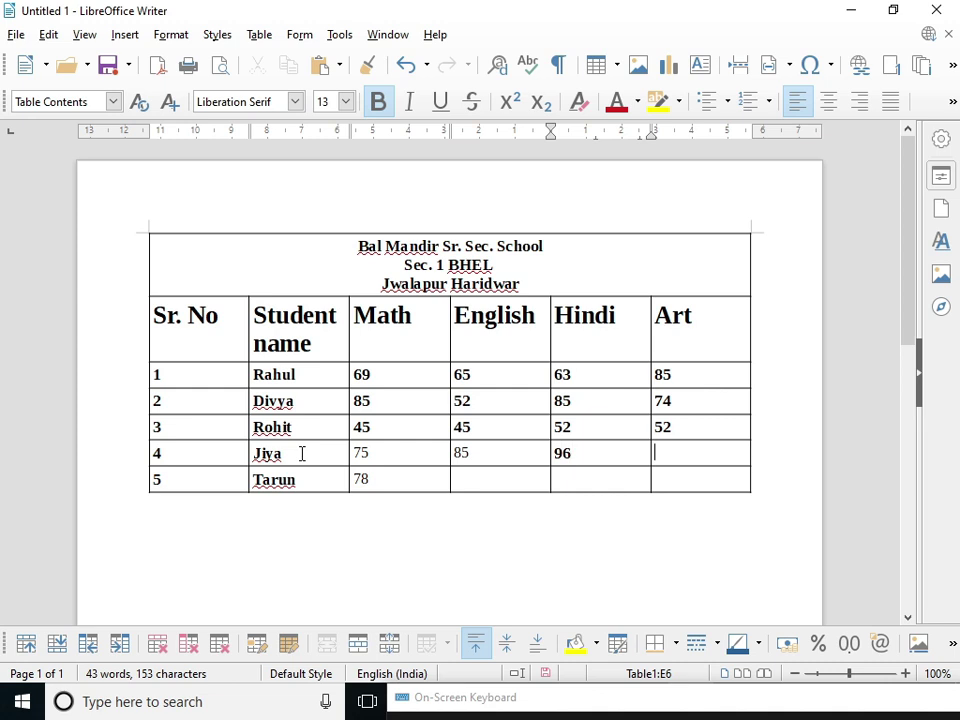
pyautogui.write('852')
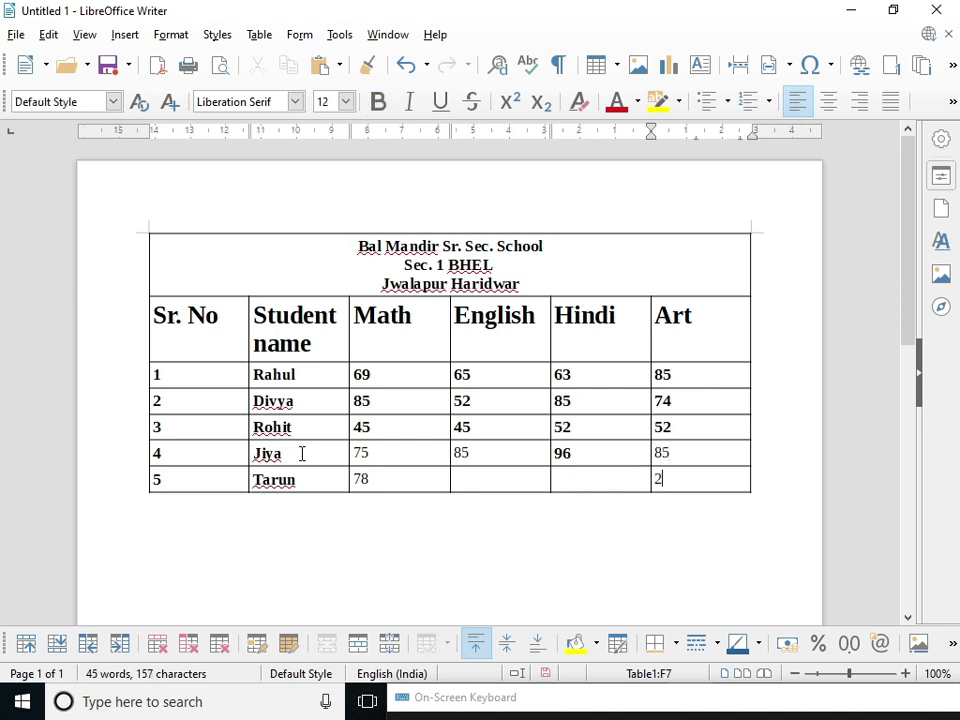
pyautogui.write('554')
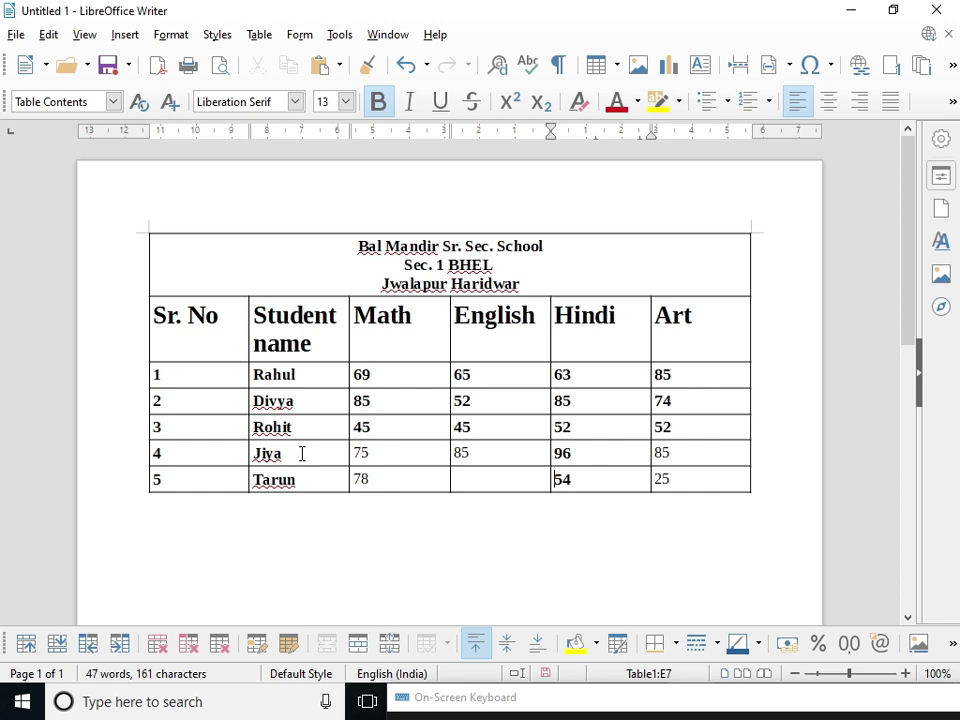
# - Fill the empty English cell of row 5 with 85
pyautogui.press('Left')
pyautogui.write('85')
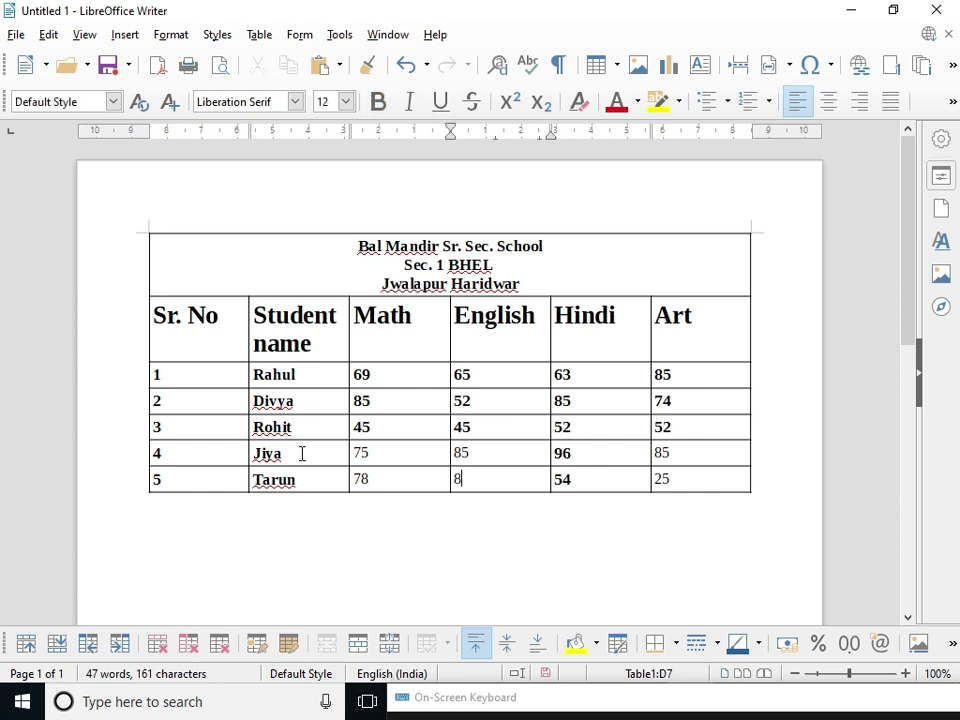
pyautogui.click(427, 450)
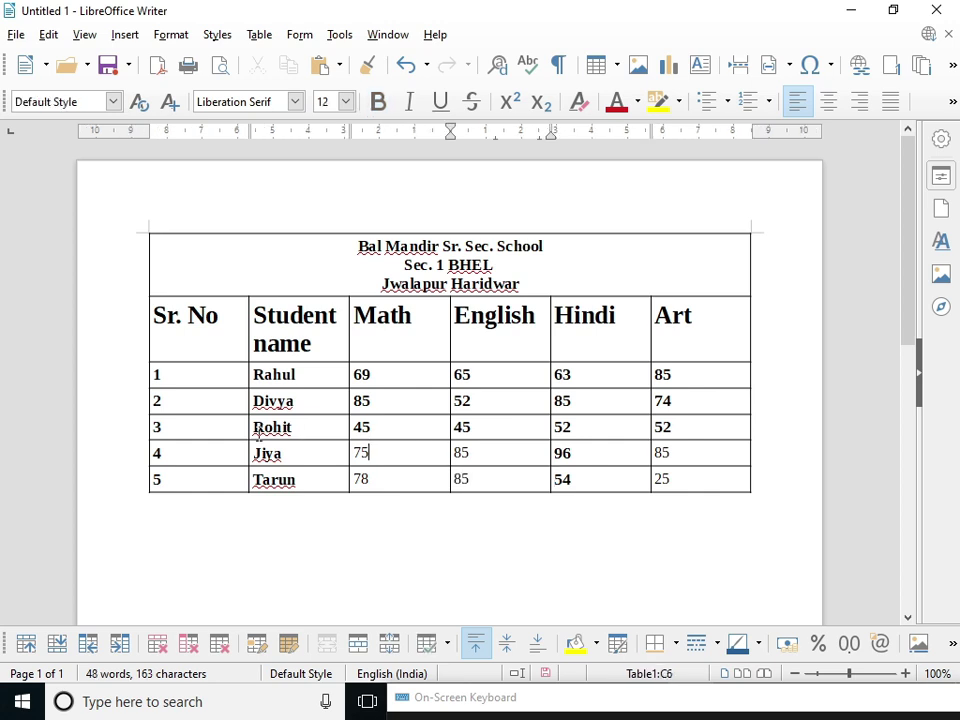
pyautogui.click(321, 424)
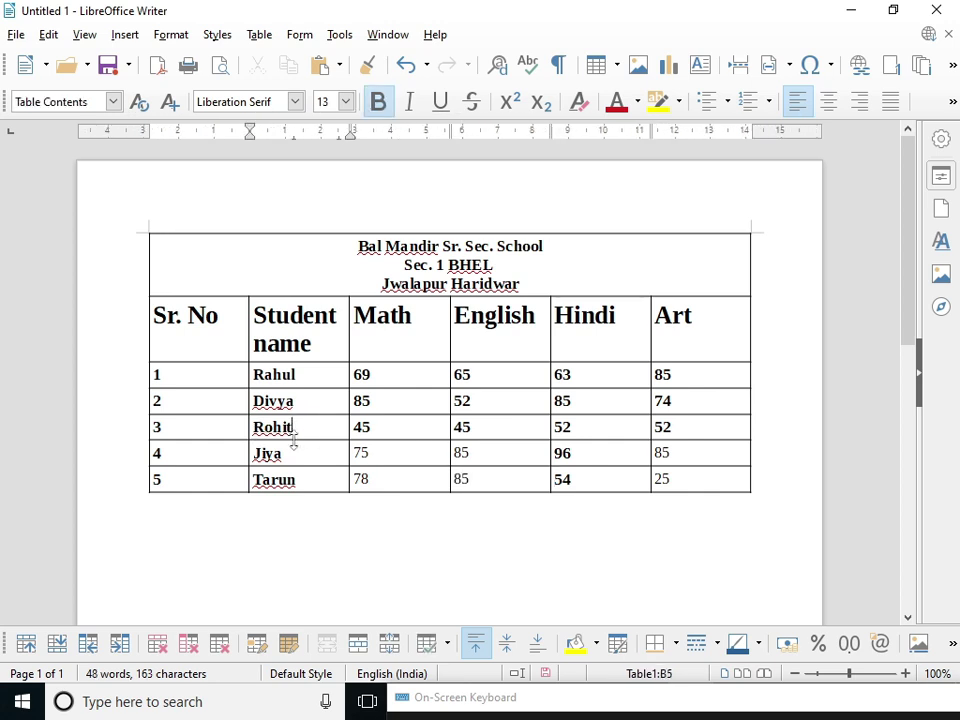
pyautogui.click(390, 643)
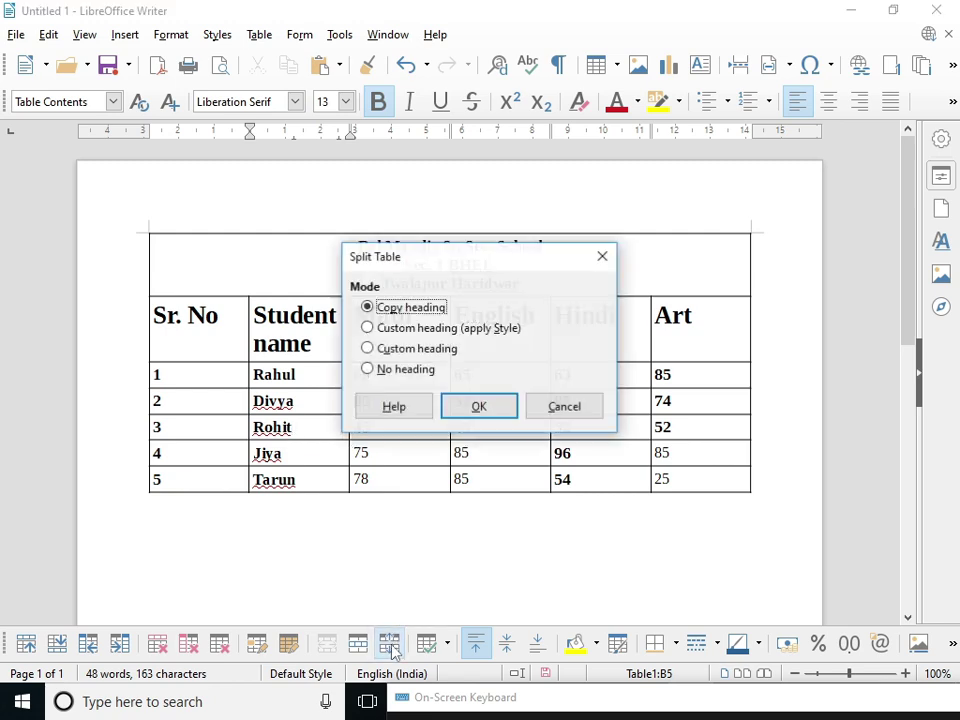
pyautogui.click(469, 406)
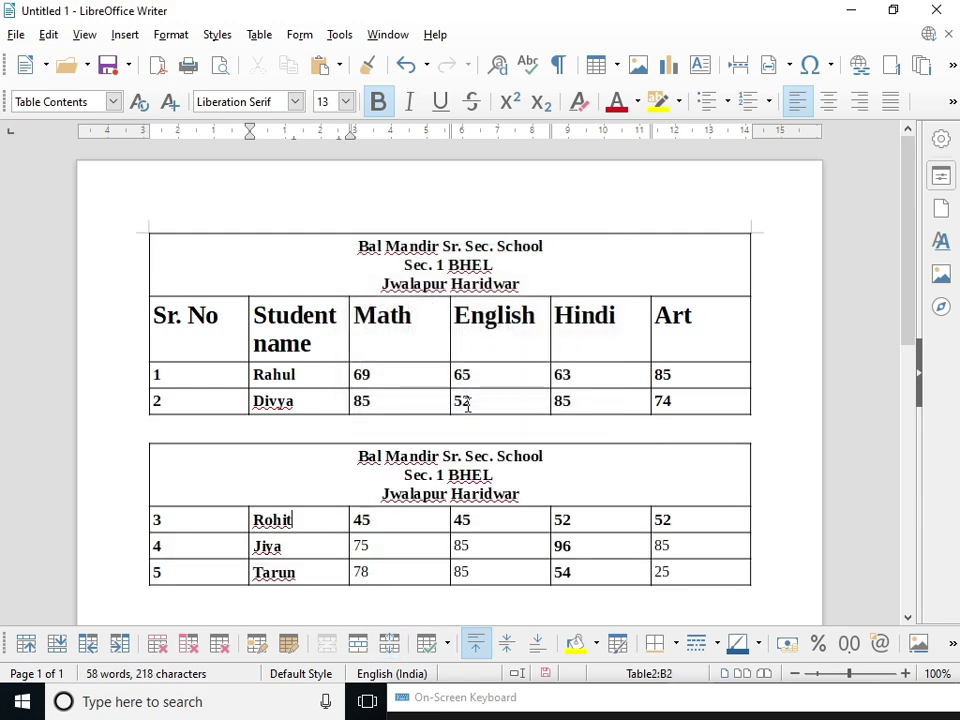
pyautogui.scroll(-1, 467, 411)
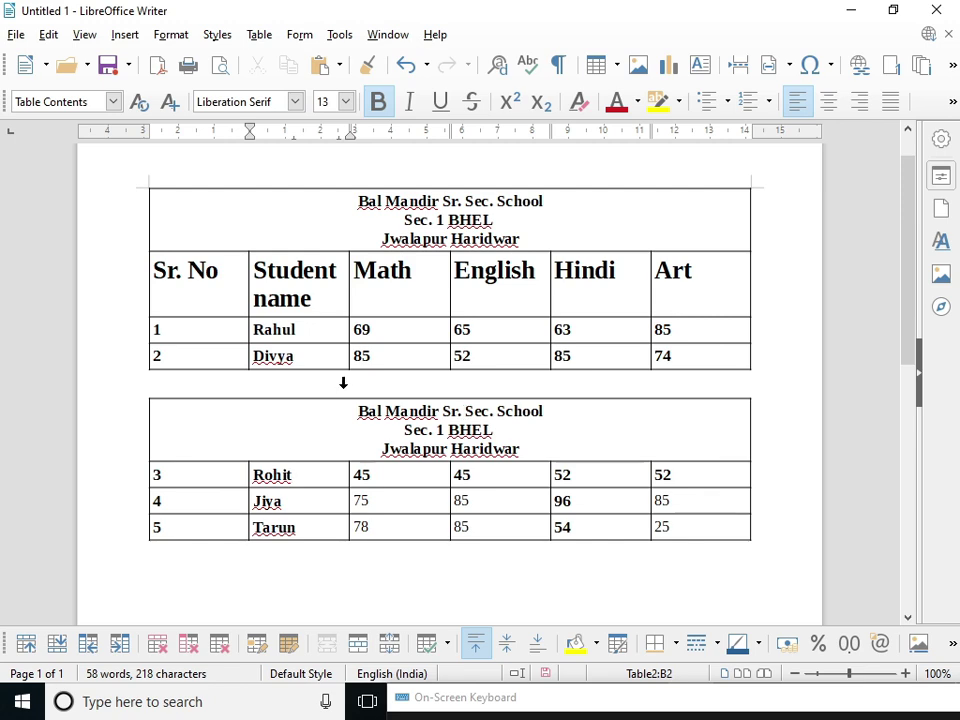
pyautogui.click(341, 391)
pyautogui.click(362, 373)
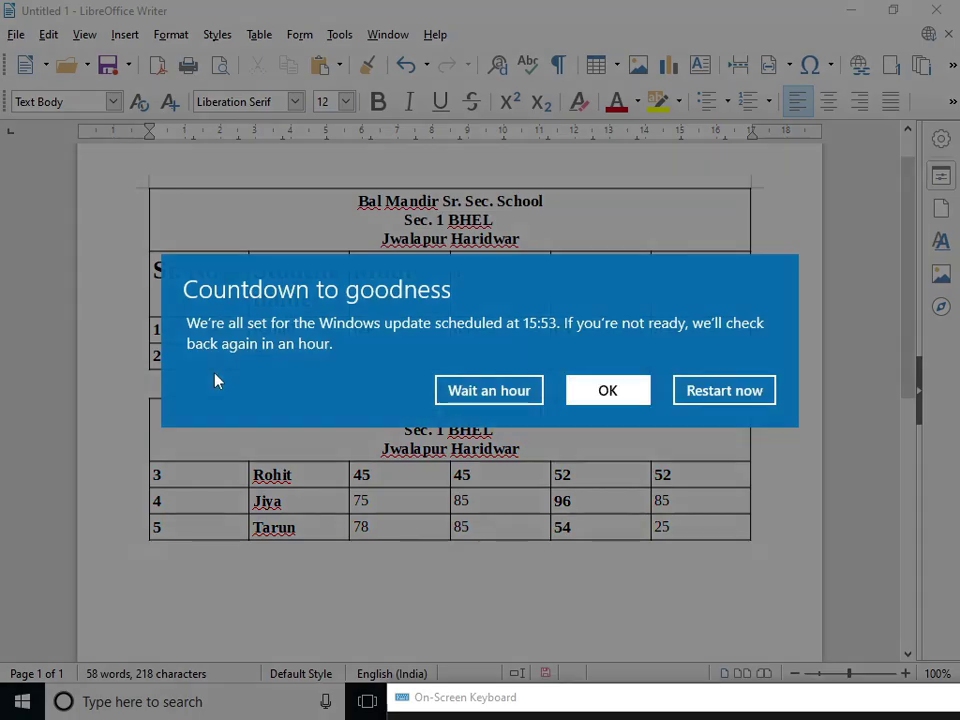
pyautogui.click(497, 385)
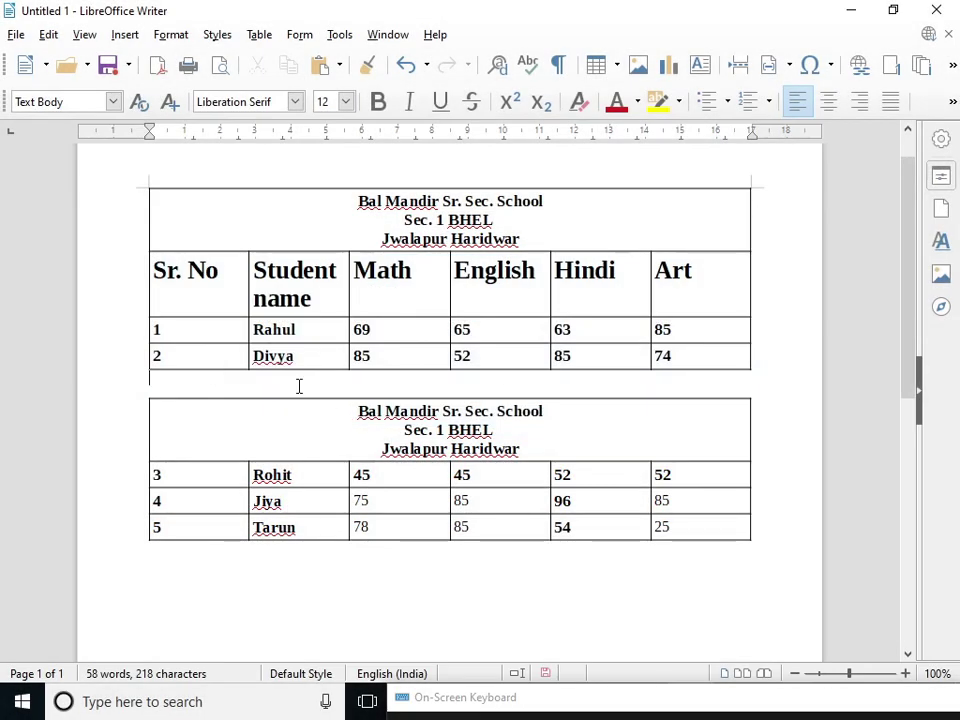
pyautogui.press('Return')
pyautogui.press('Return')
pyautogui.press('Return')
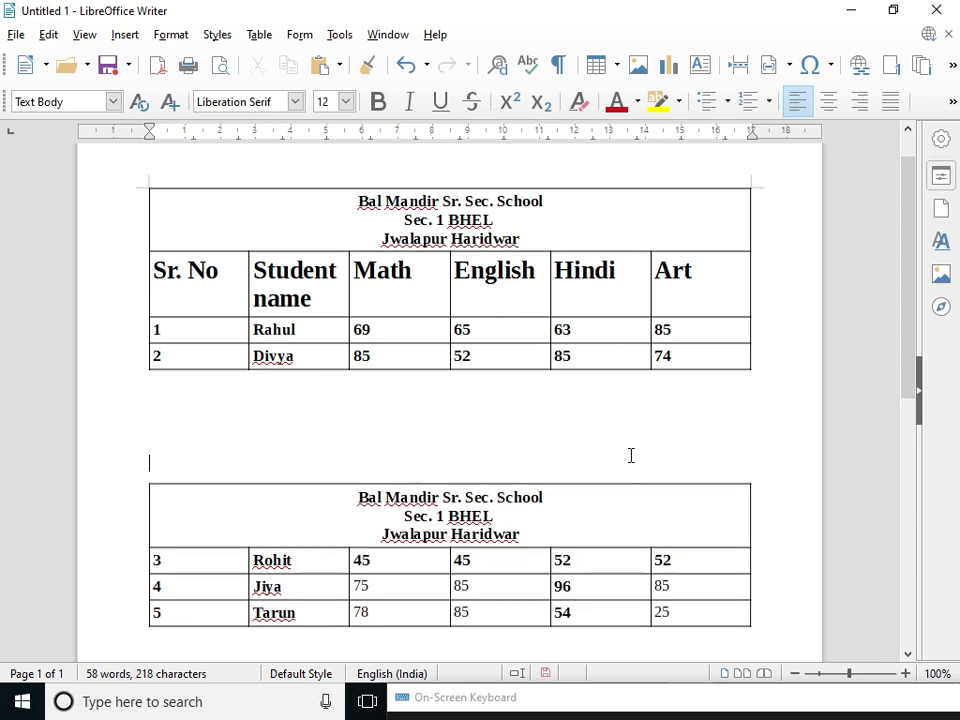
pyautogui.press('BackSpace')
pyautogui.press('BackSpace')
pyautogui.press('BackSpace')
pyautogui.press('BackSpace')
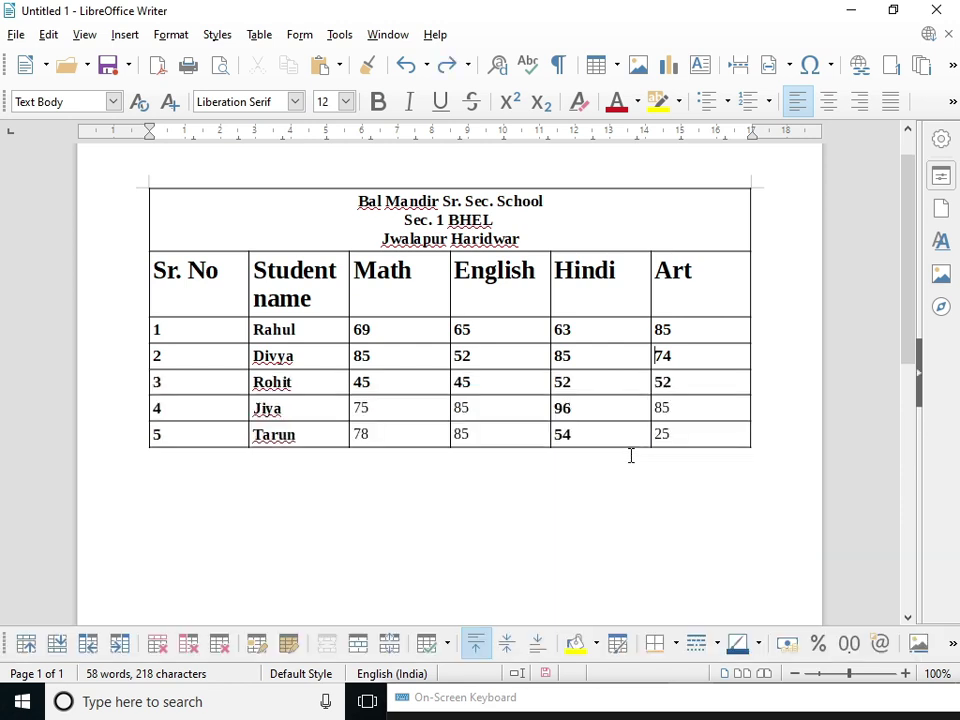
# - Make all six columns equal width with Distribute Columns Evenly, after trying minimal and optimal widths
pyautogui.click(445, 647)
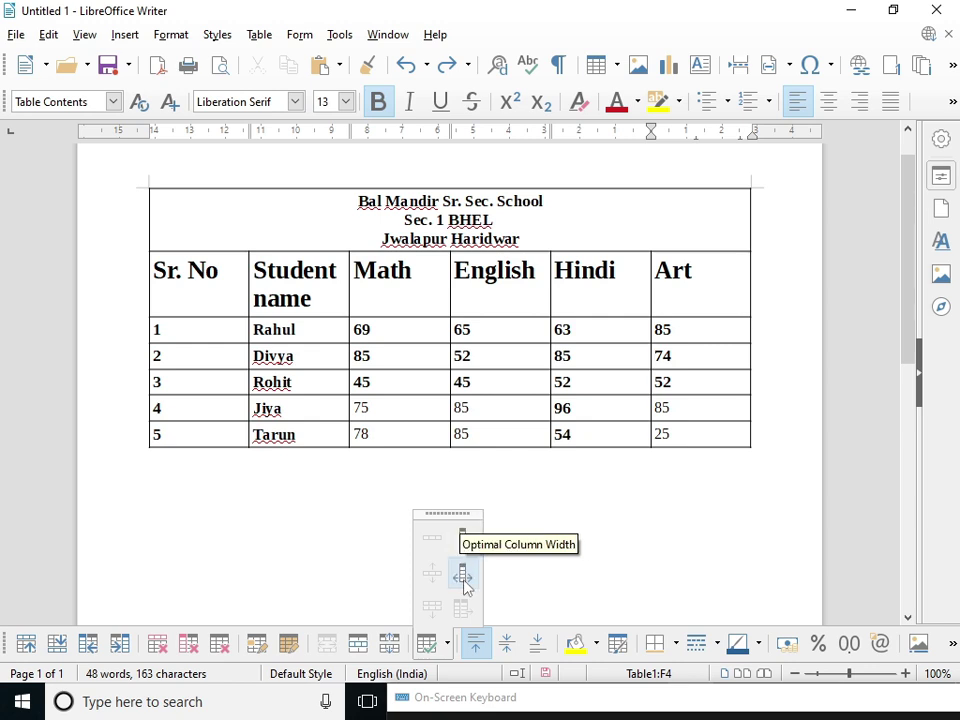
pyautogui.click(399, 392)
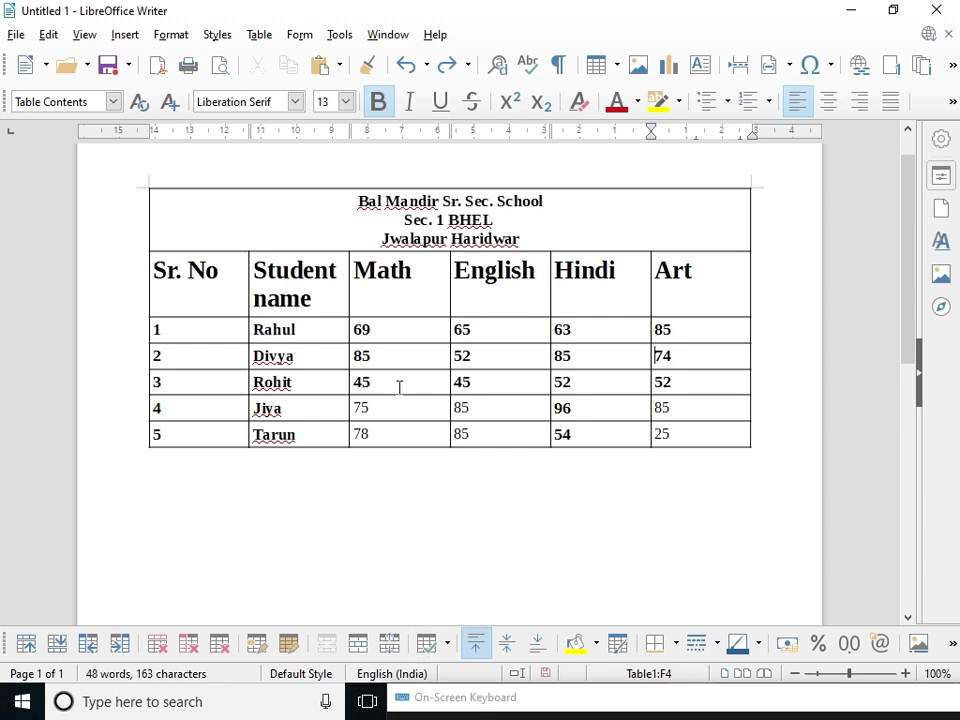
pyautogui.moveTo(399, 388); pyautogui.dragTo(364, 402)
pyautogui.click(449, 644)
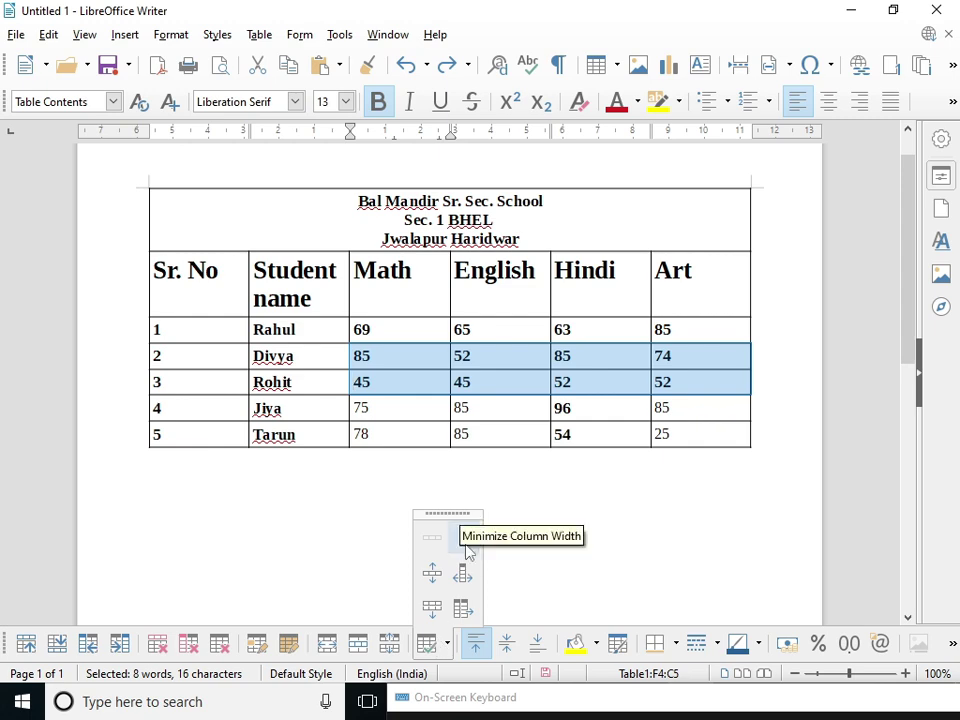
pyautogui.click(466, 545)
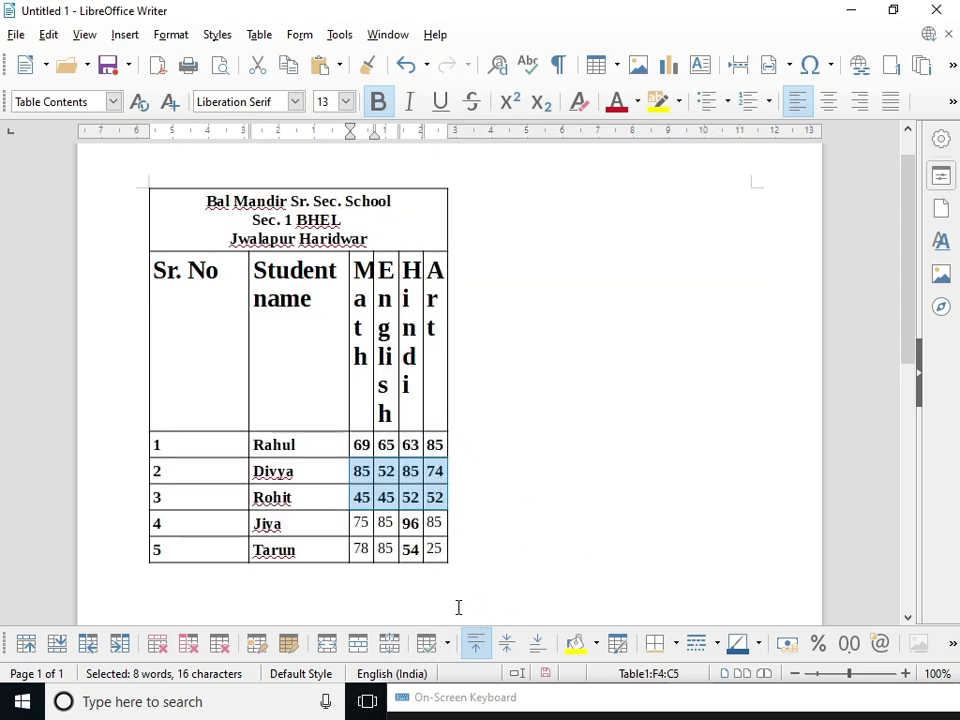
pyautogui.click(450, 644)
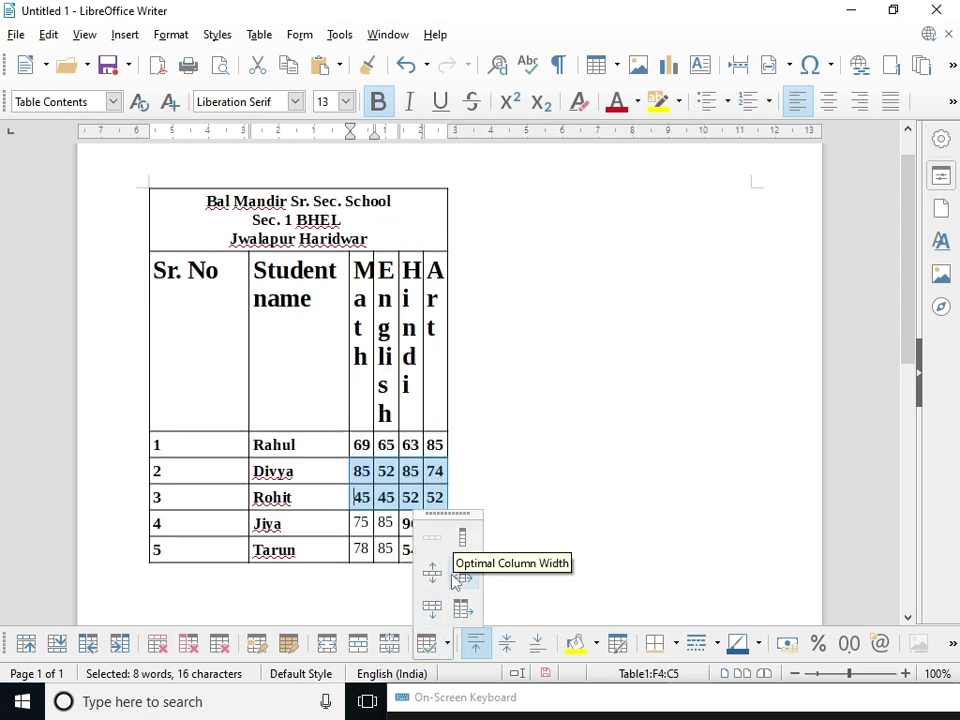
pyautogui.click(459, 575)
pyautogui.click(449, 644)
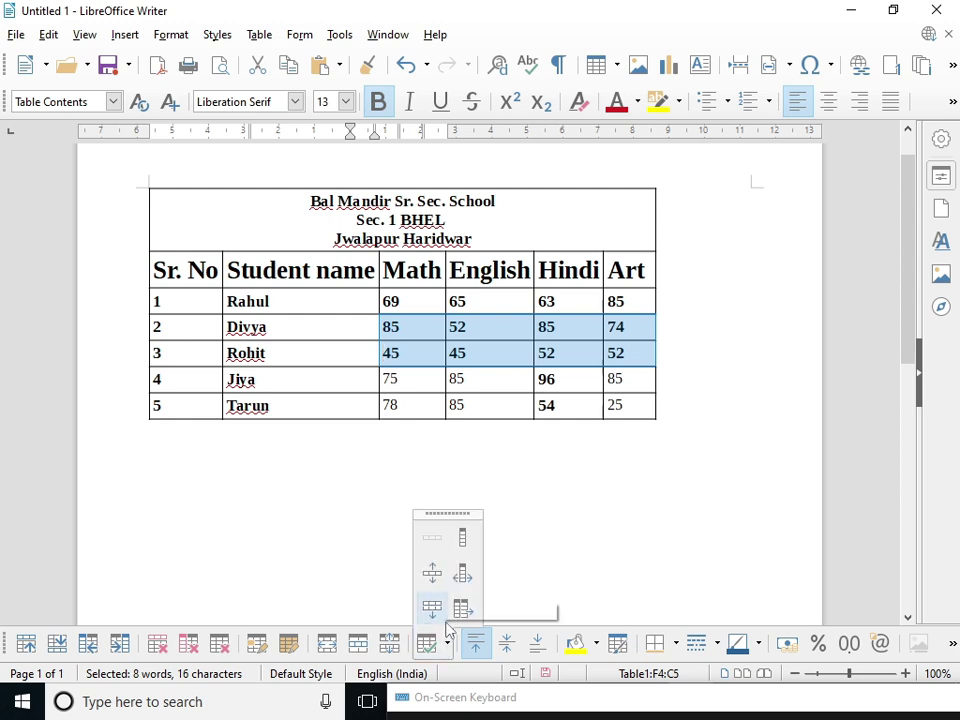
pyautogui.click(459, 609)
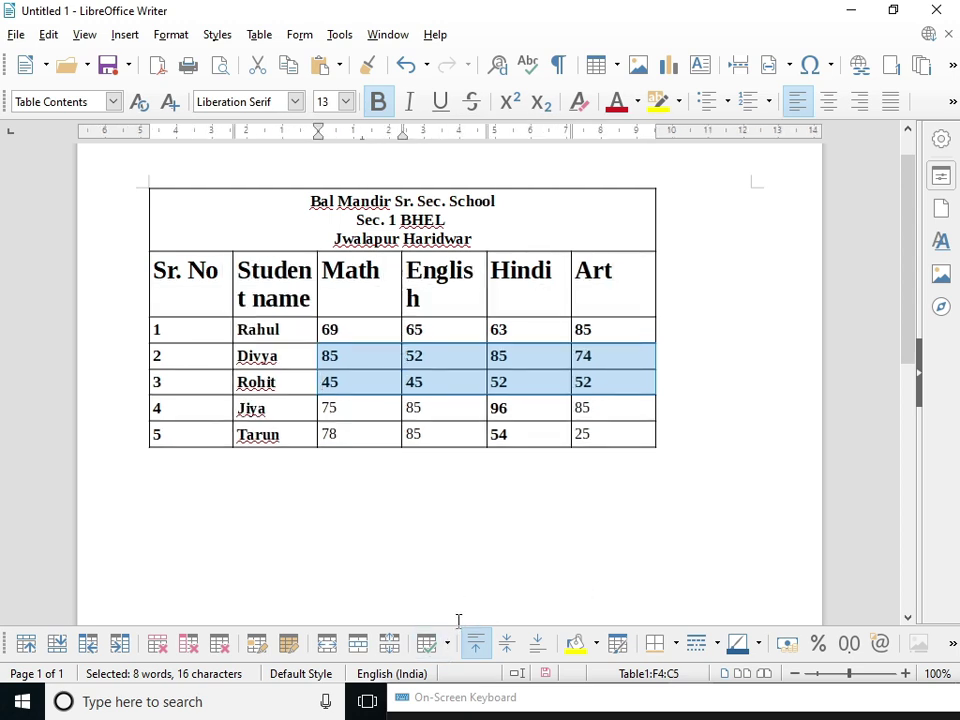
# - Try Distribute Rows Evenly, Minimal and Optimal Row Height on the selected rows
pyautogui.click(449, 644)
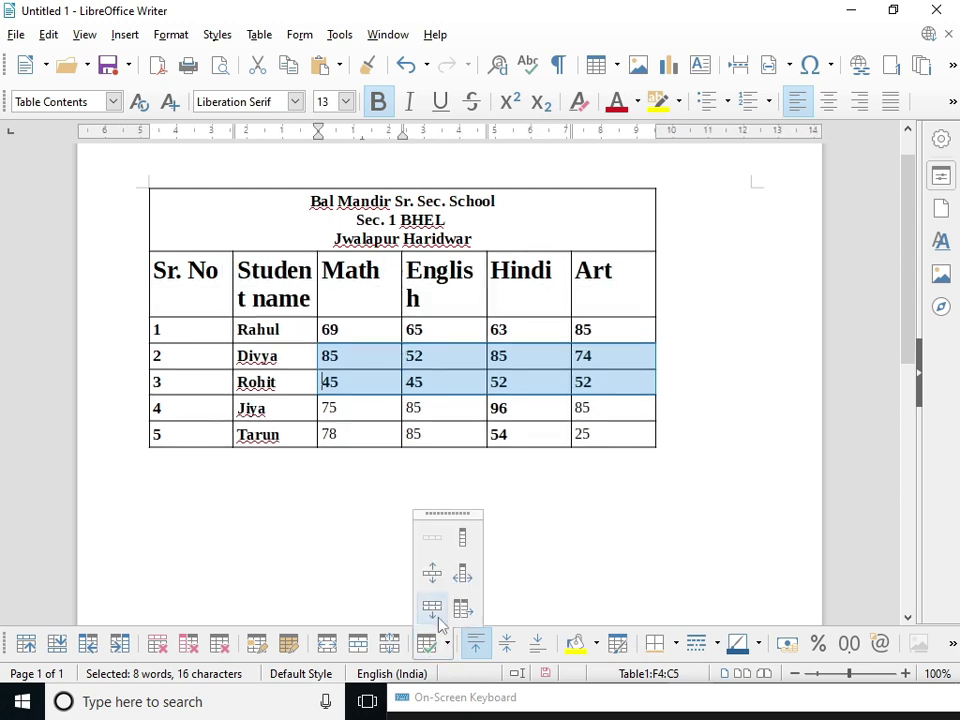
pyautogui.click(437, 608)
pyautogui.click(449, 644)
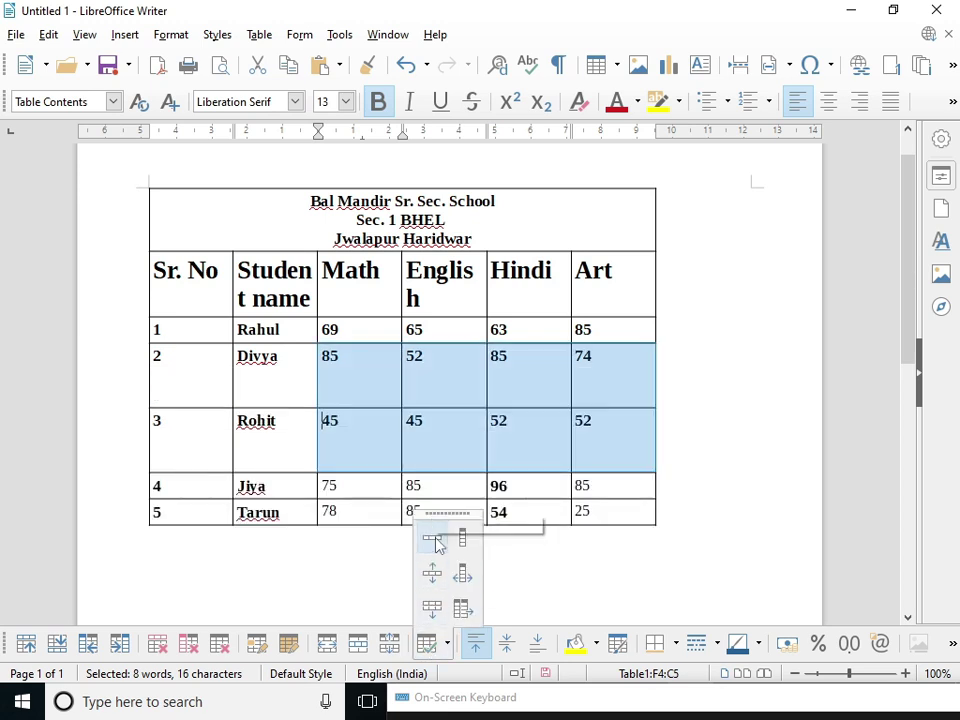
pyautogui.click(437, 538)
pyautogui.click(449, 644)
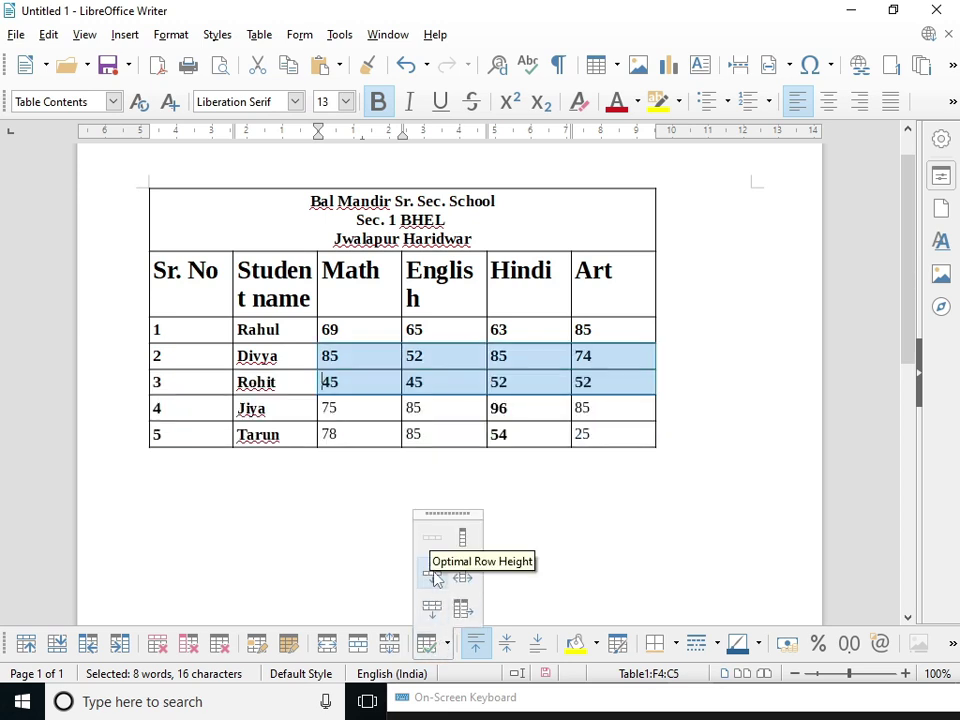
pyautogui.click(437, 577)
pyautogui.click(447, 643)
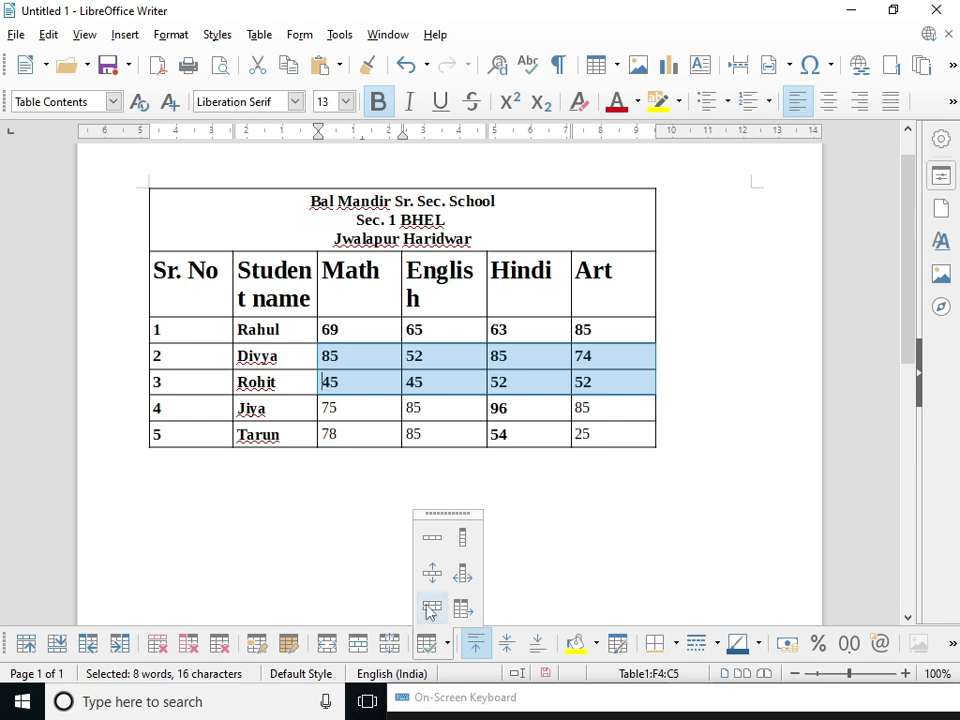
pyautogui.click(447, 643)
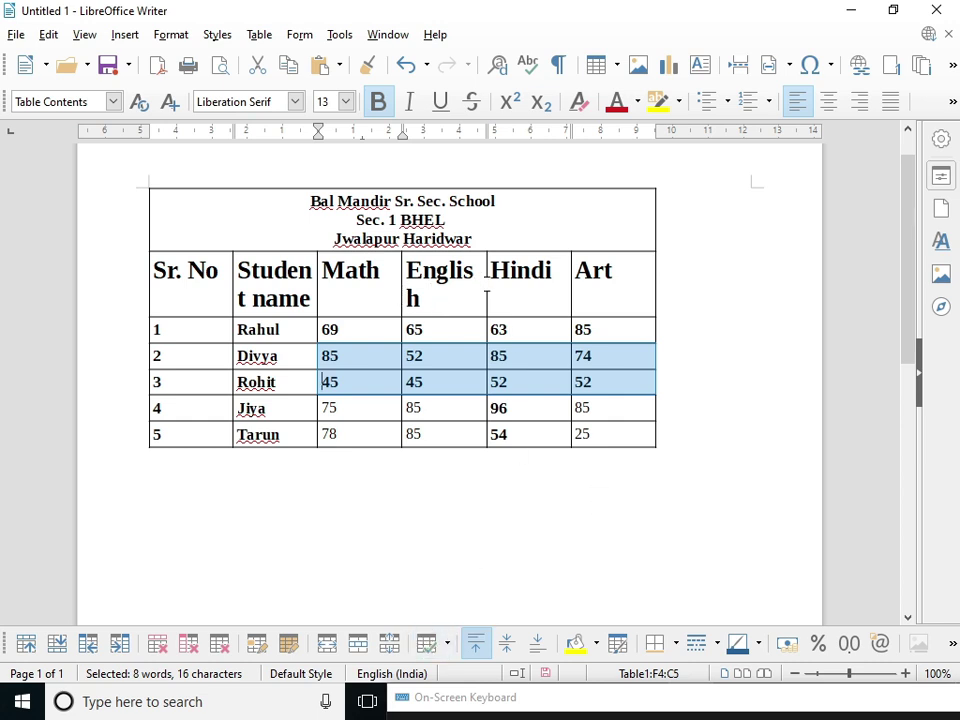
# - Select various heading cells, ending with the Sr. No and Student name headings
pyautogui.moveTo(484, 276); pyautogui.dragTo(499, 268)
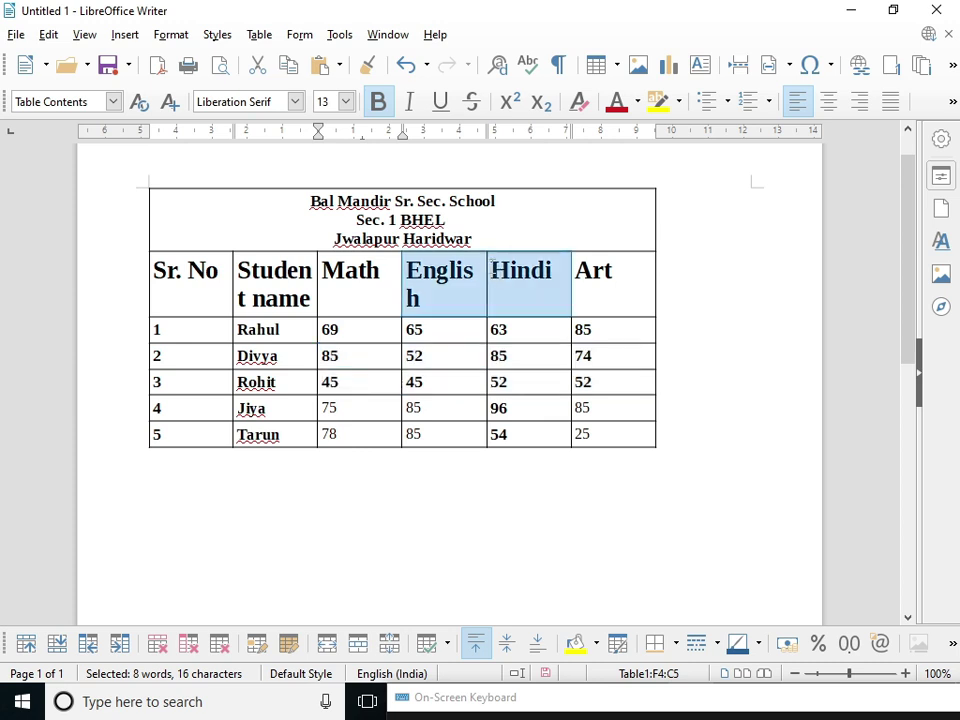
pyautogui.click(514, 388)
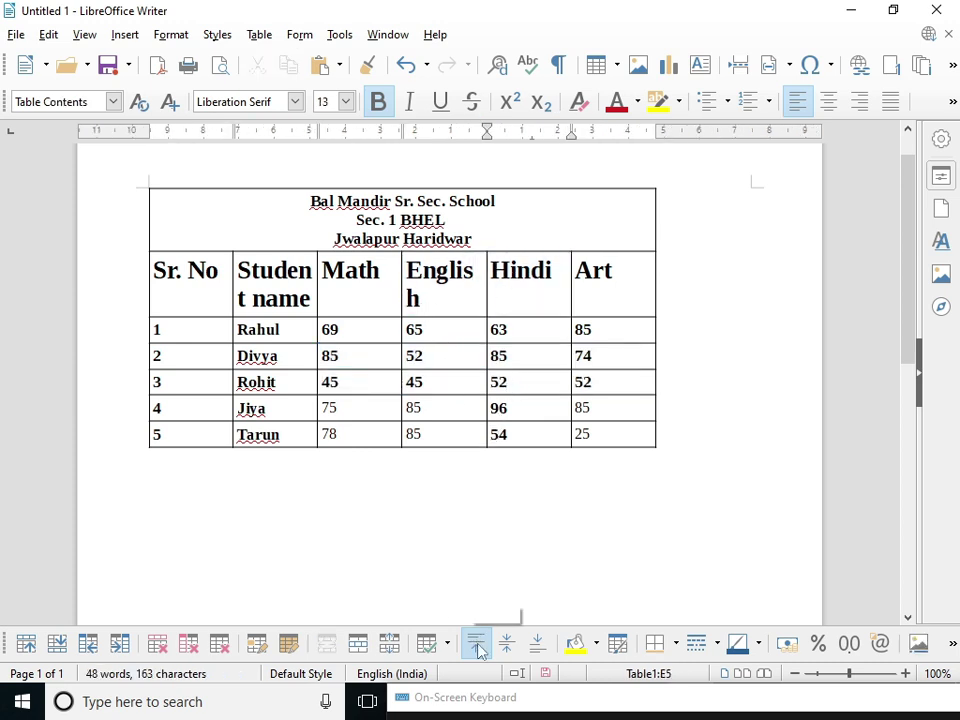
pyautogui.moveTo(424, 298); pyautogui.dragTo(330, 282)
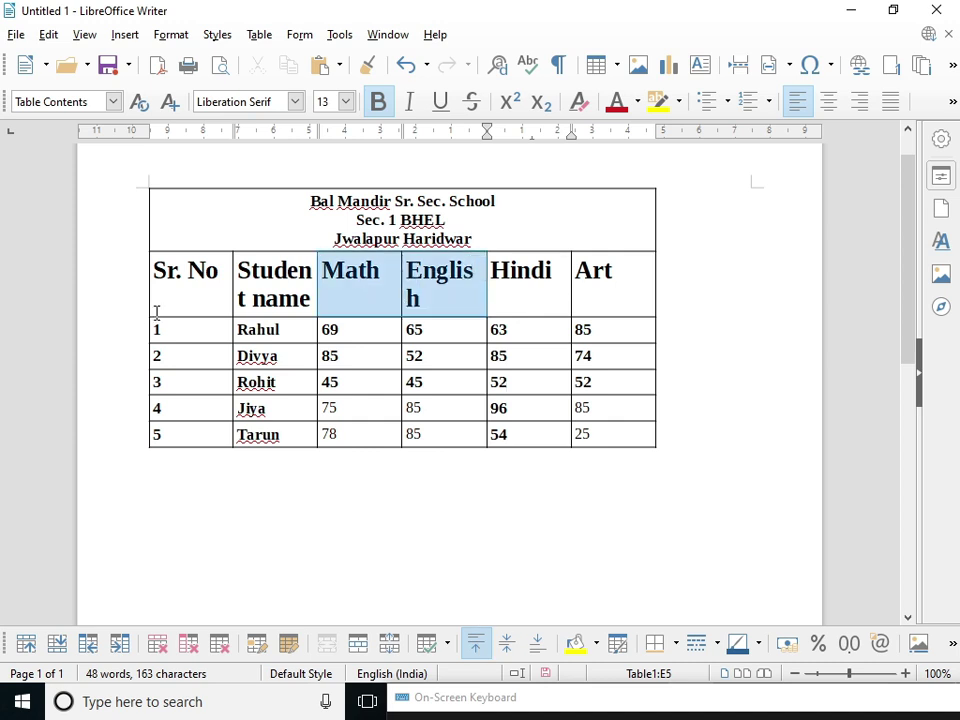
pyautogui.click(158, 307)
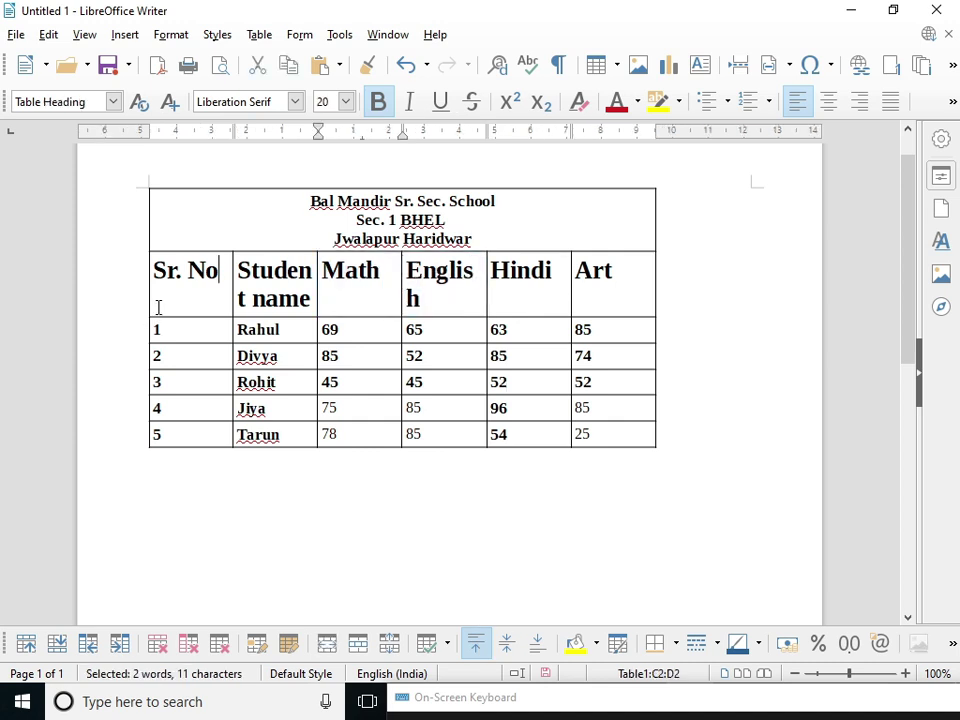
pyautogui.click(428, 645)
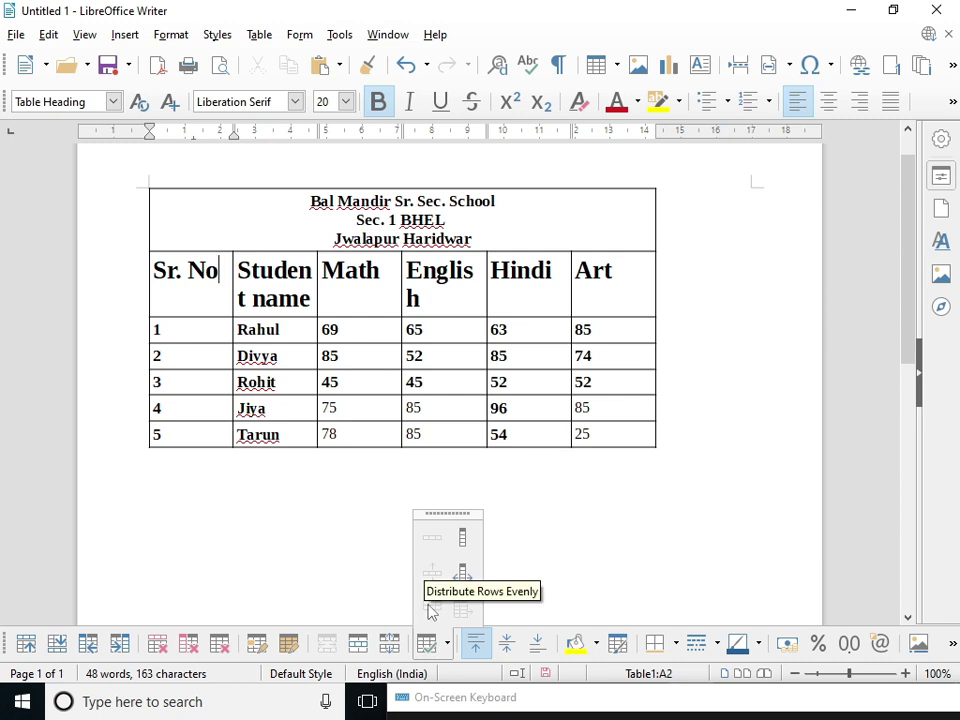
pyautogui.click(221, 293)
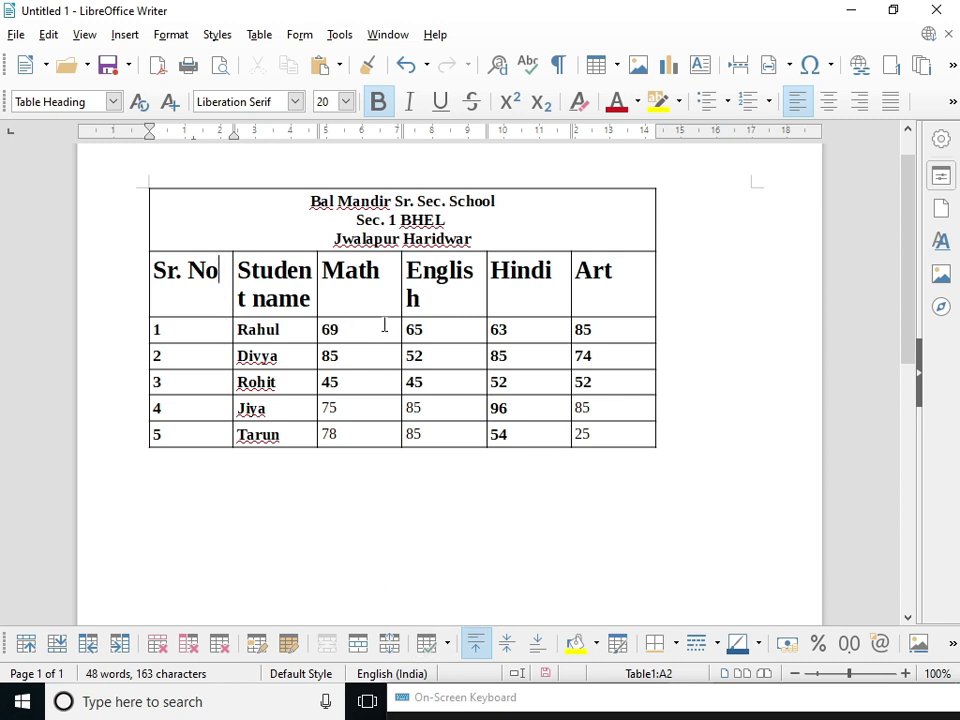
pyautogui.keyDown('shift'); pyautogui.click(318, 305); pyautogui.keyUp('shift')
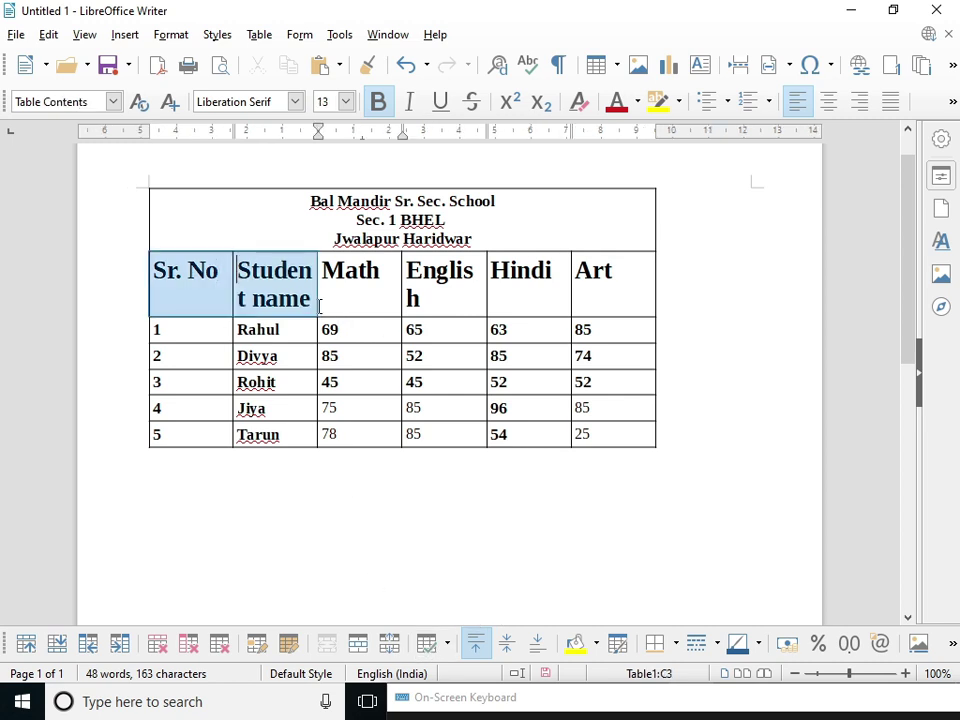
# - Try optimal and equal column widths, settling on fitting columns to their contents
pyautogui.click(428, 645)
pyautogui.click(463, 578)
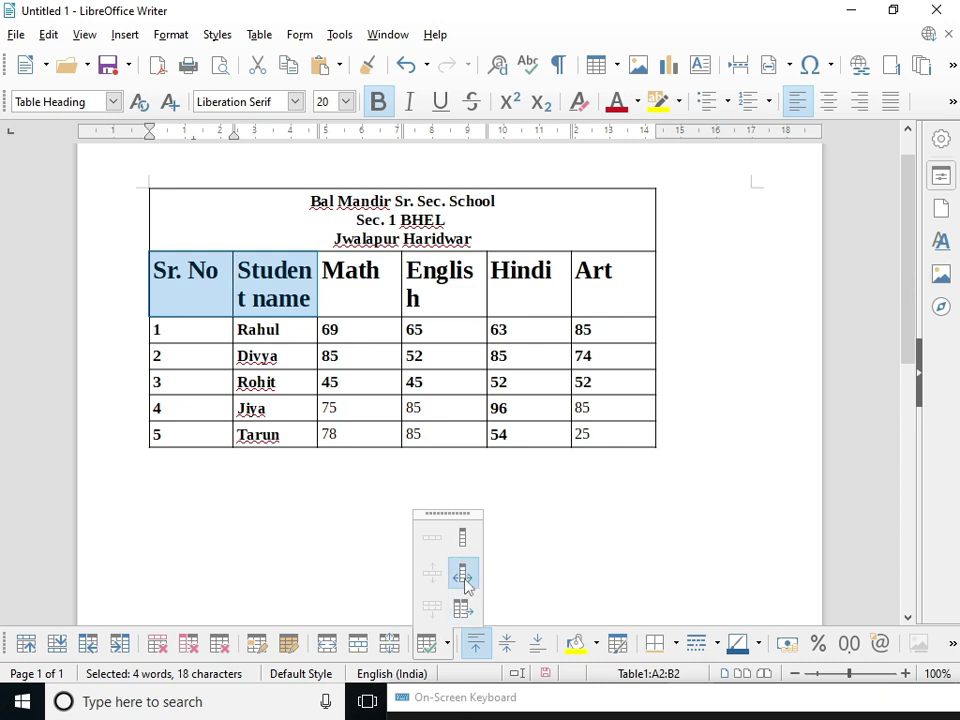
pyautogui.click(428, 645)
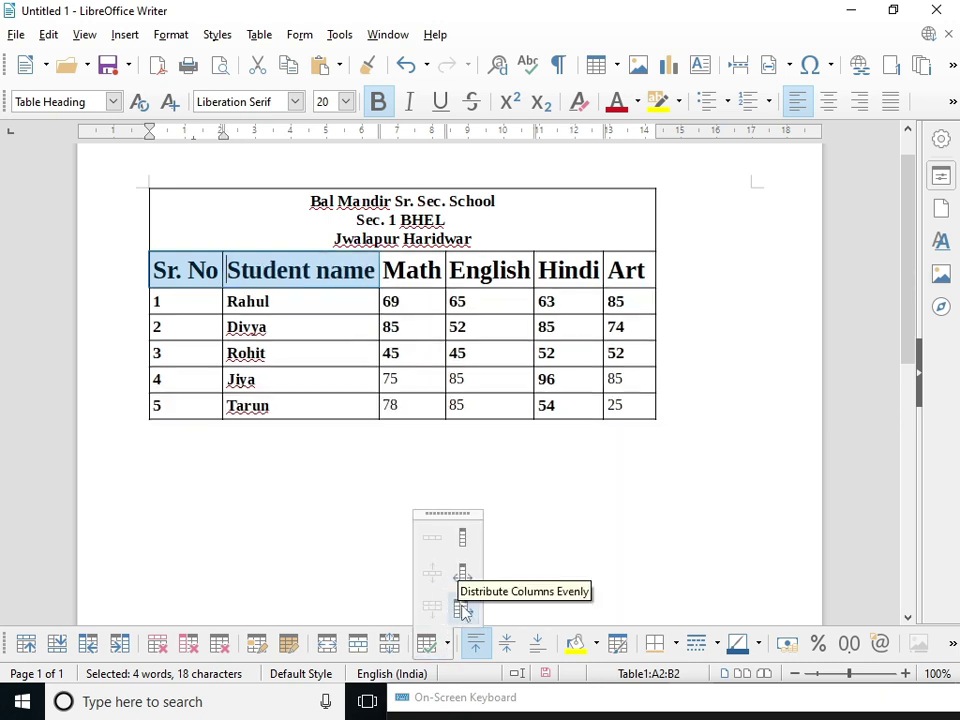
pyautogui.click(463, 609)
pyautogui.click(428, 645)
pyautogui.click(466, 584)
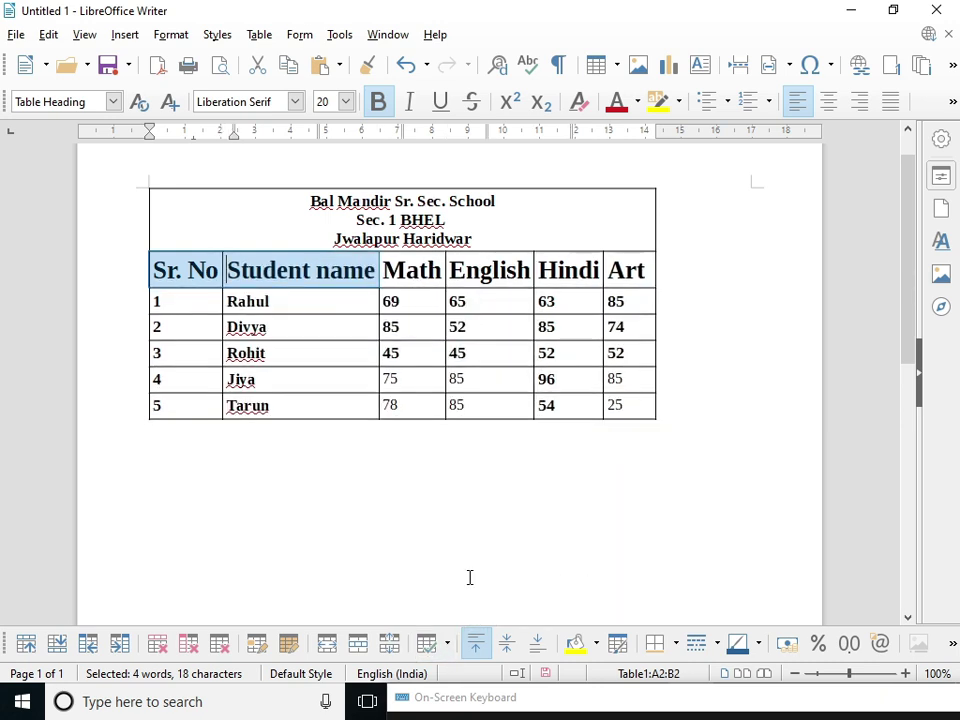
pyautogui.click(447, 647)
pyautogui.click(473, 470)
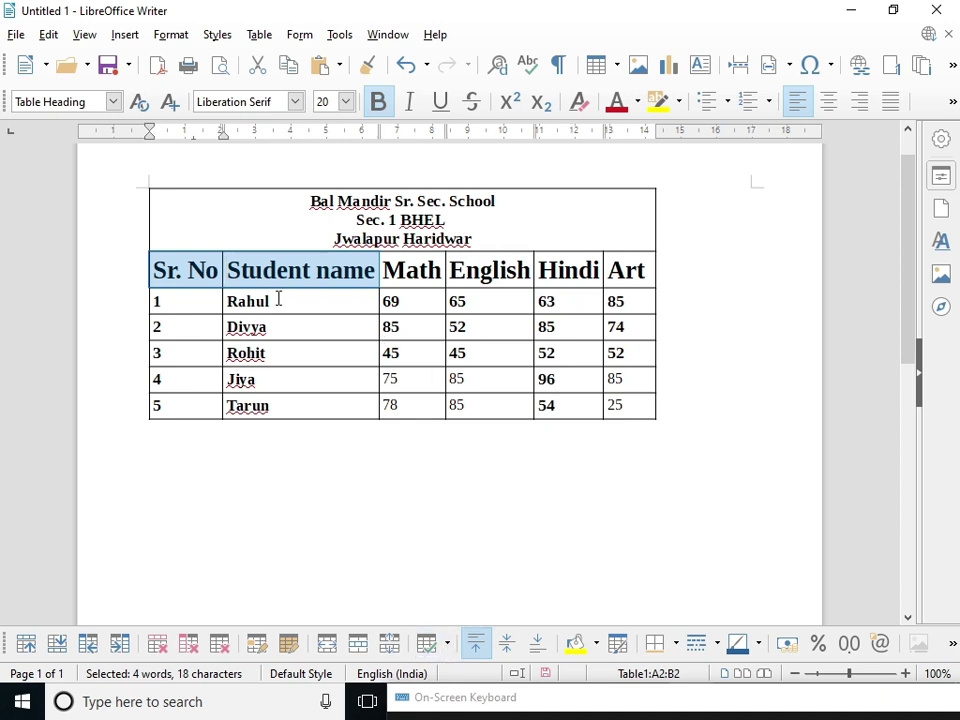
# - Drag the header row taller and select the whole header row
pyautogui.click(228, 330)
pyautogui.moveTo(200, 288); pyautogui.dragTo(272, 291)
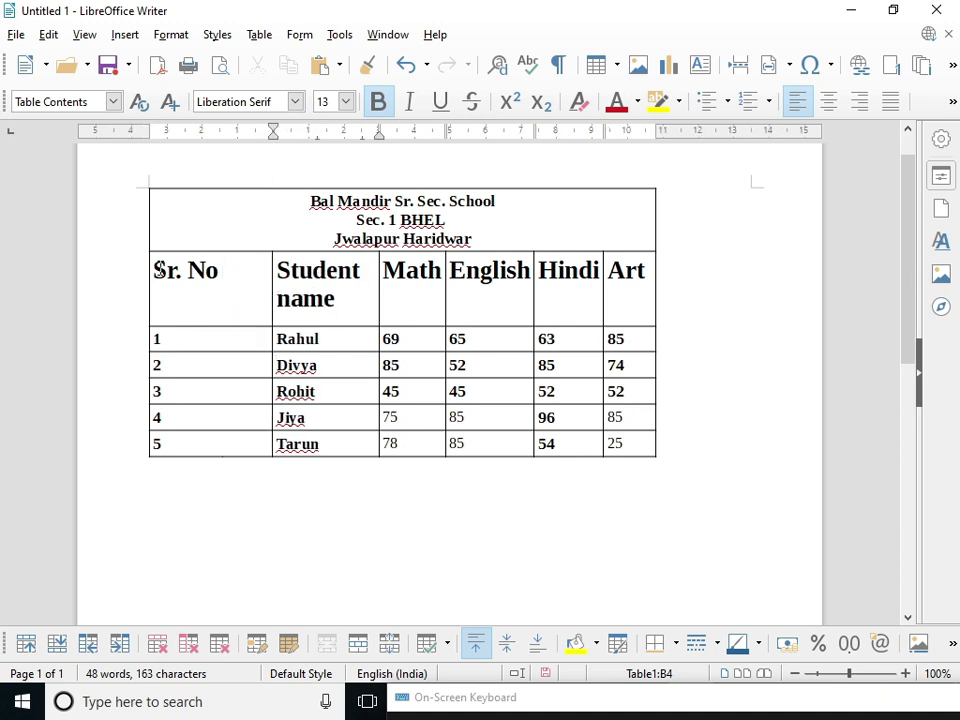
pyautogui.moveTo(206, 278); pyautogui.dragTo(625, 272)
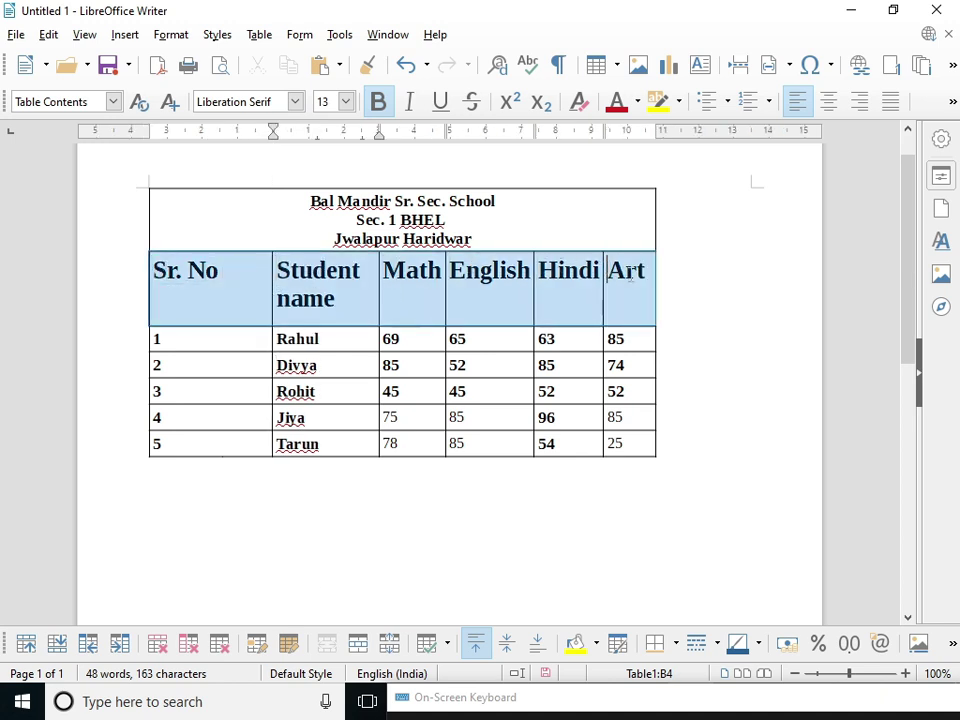
# - Align the header labels to the bottom of their cells after trying top and centre
pyautogui.click(506, 645)
pyautogui.click(540, 645)
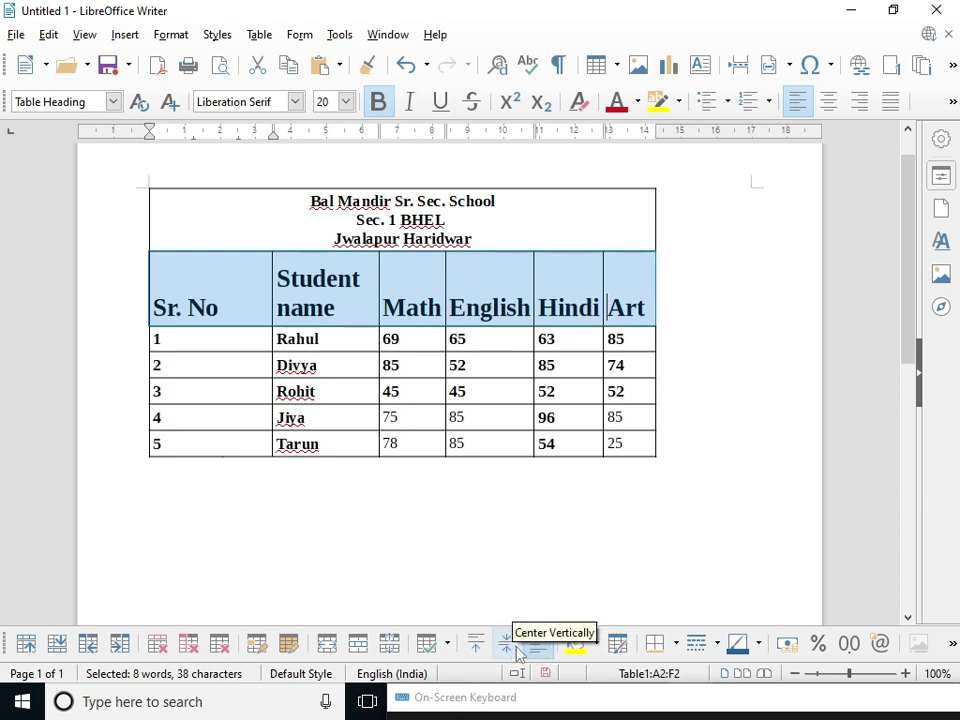
pyautogui.click(506, 645)
pyautogui.click(476, 645)
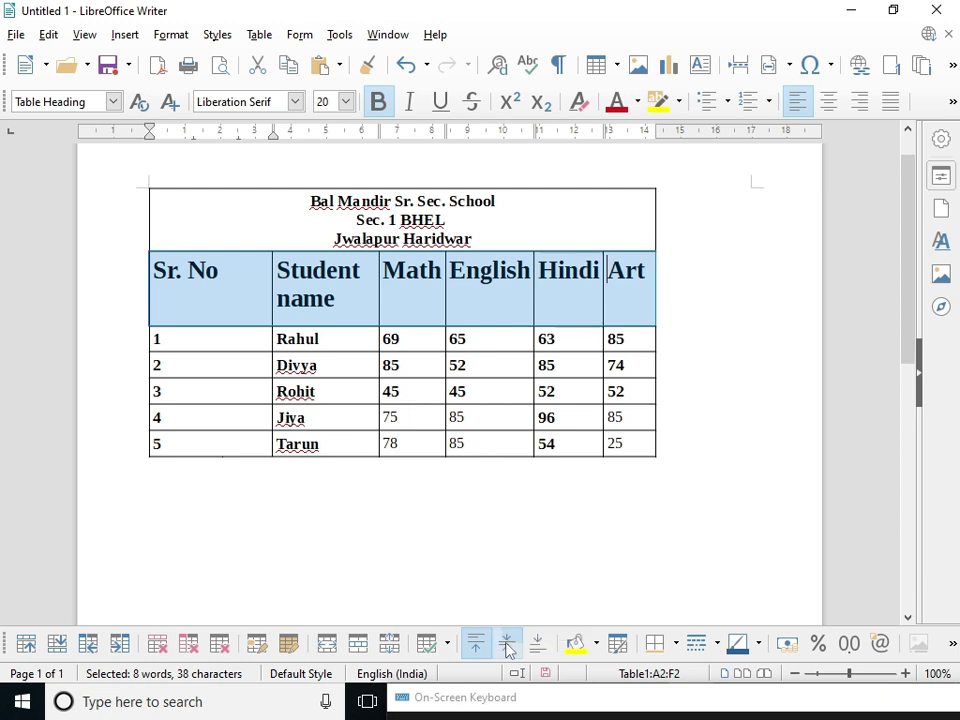
pyautogui.click(507, 645)
pyautogui.click(540, 645)
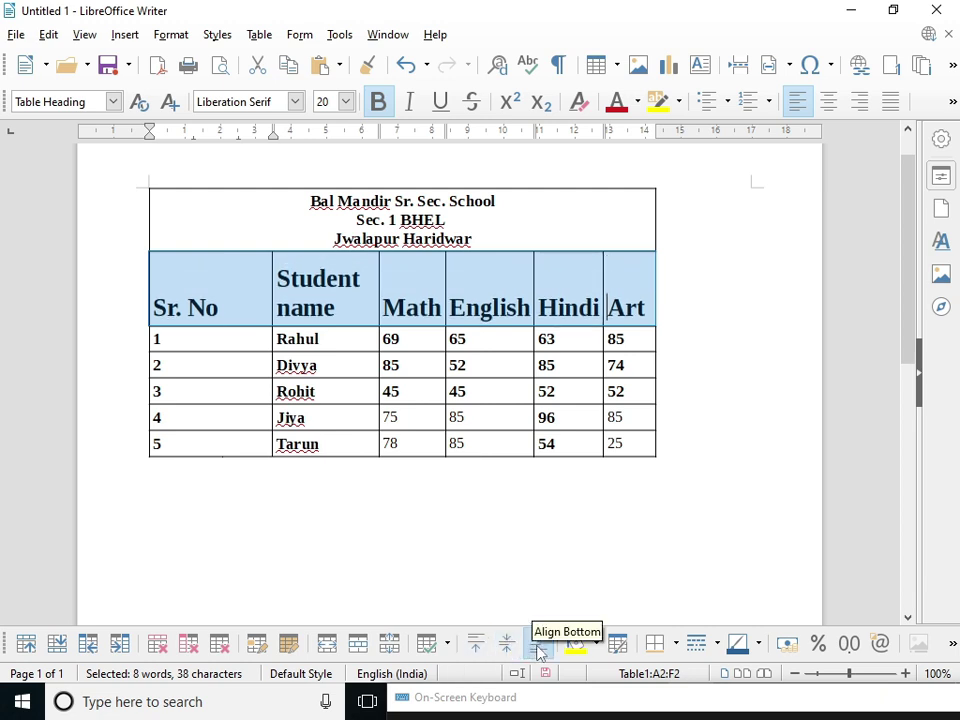
pyautogui.click(507, 645)
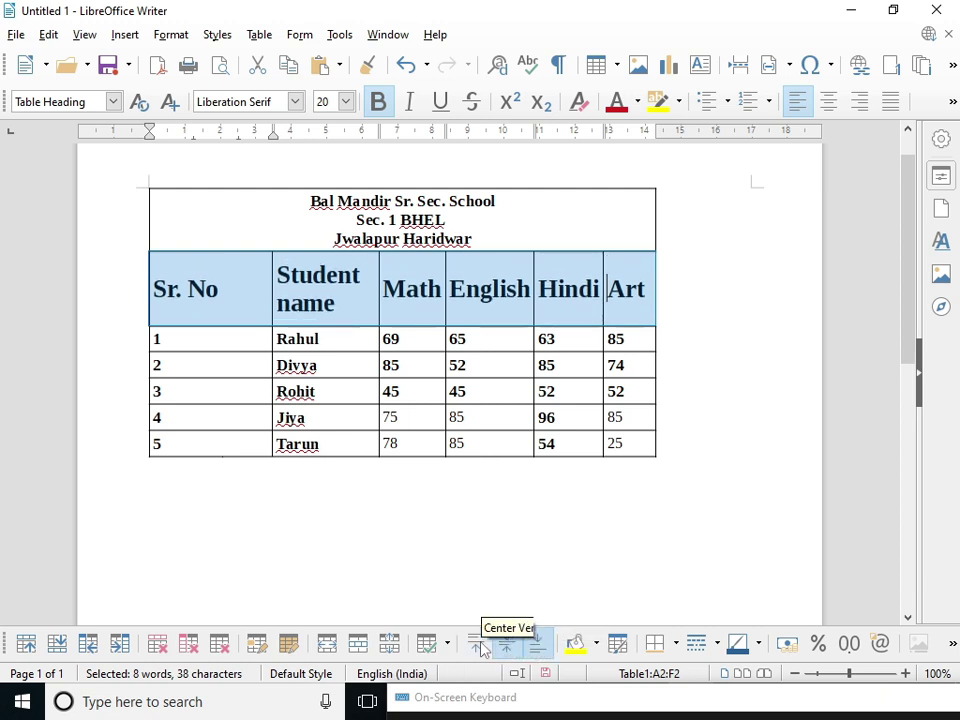
pyautogui.click(477, 645)
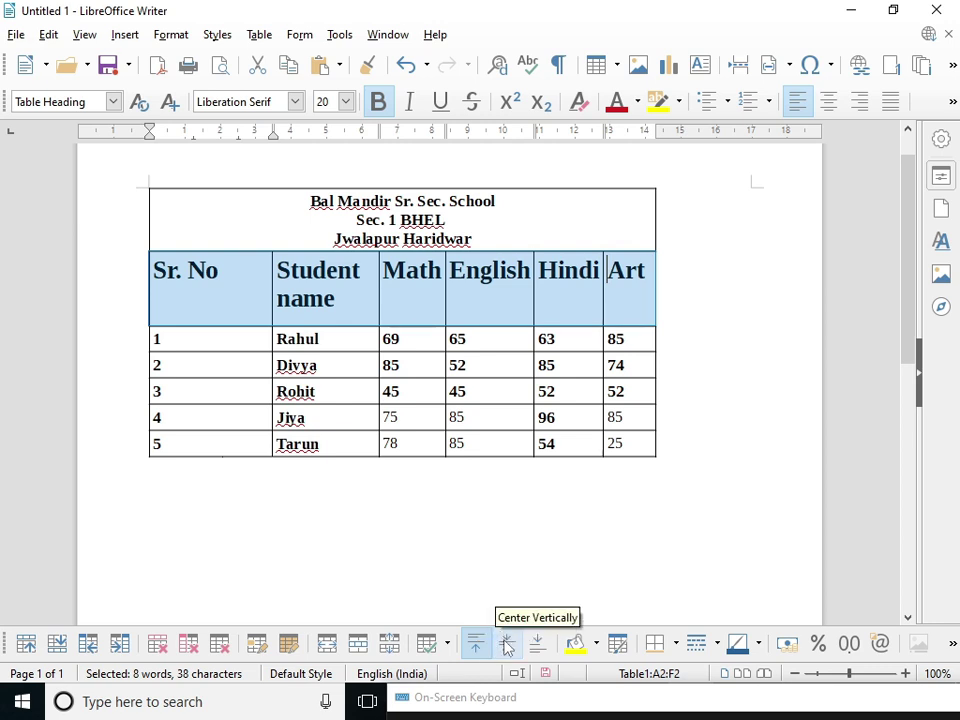
pyautogui.click(507, 645)
pyautogui.click(535, 647)
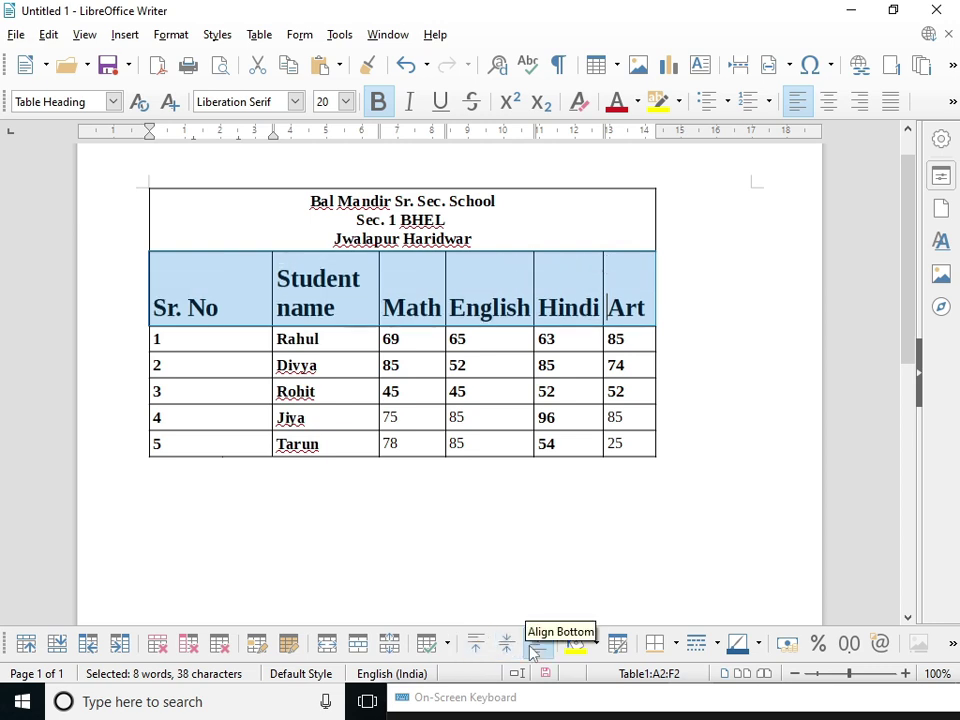
# - Centre the header labels horizontally, then reselect all six header cells
pyautogui.click(834, 103)
pyautogui.click(856, 102)
pyautogui.click(829, 104)
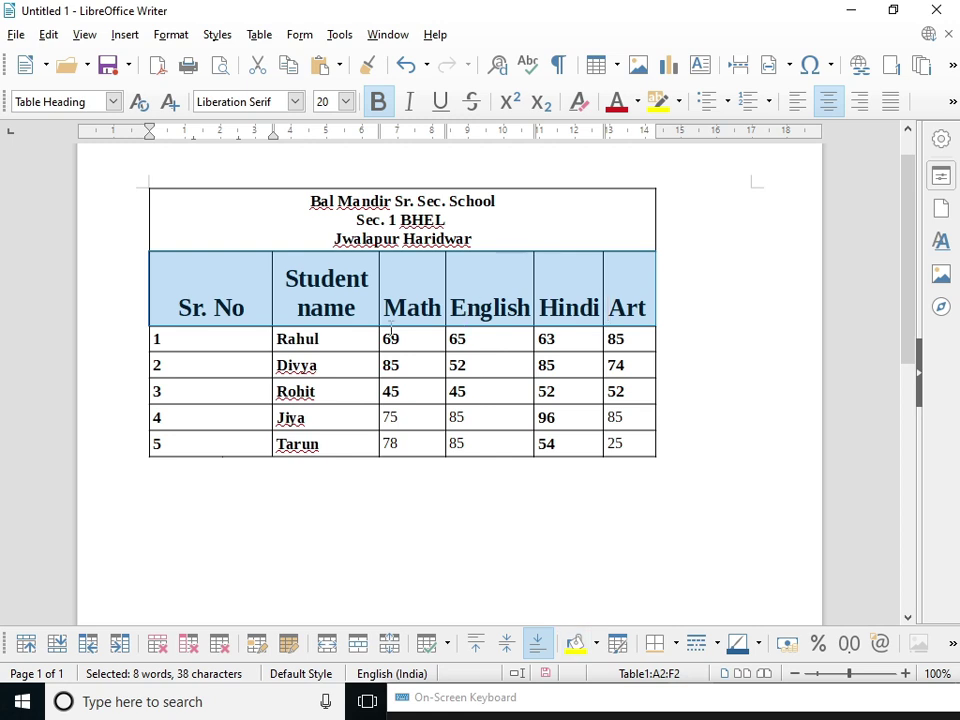
pyautogui.click(178, 279)
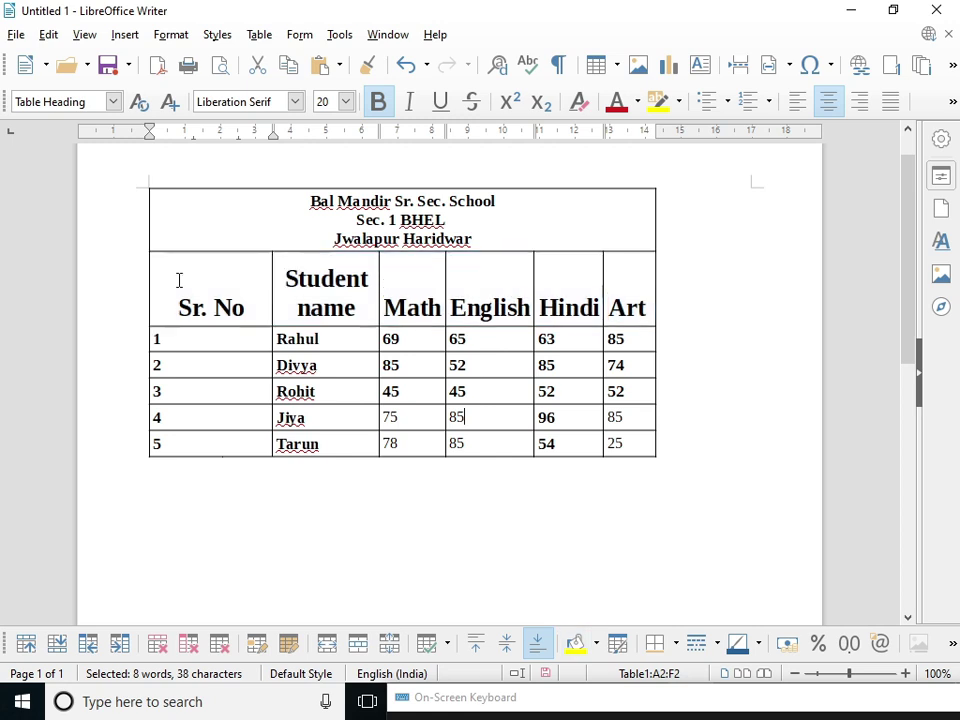
pyautogui.moveTo(236, 221); pyautogui.dragTo(619, 218)
pyautogui.moveTo(472, 239); pyautogui.dragTo(312, 200)
pyautogui.moveTo(193, 306); pyautogui.dragTo(630, 312)
# - Set the header labels and the three school title lines to 15 pt
pyautogui.click(345, 101)
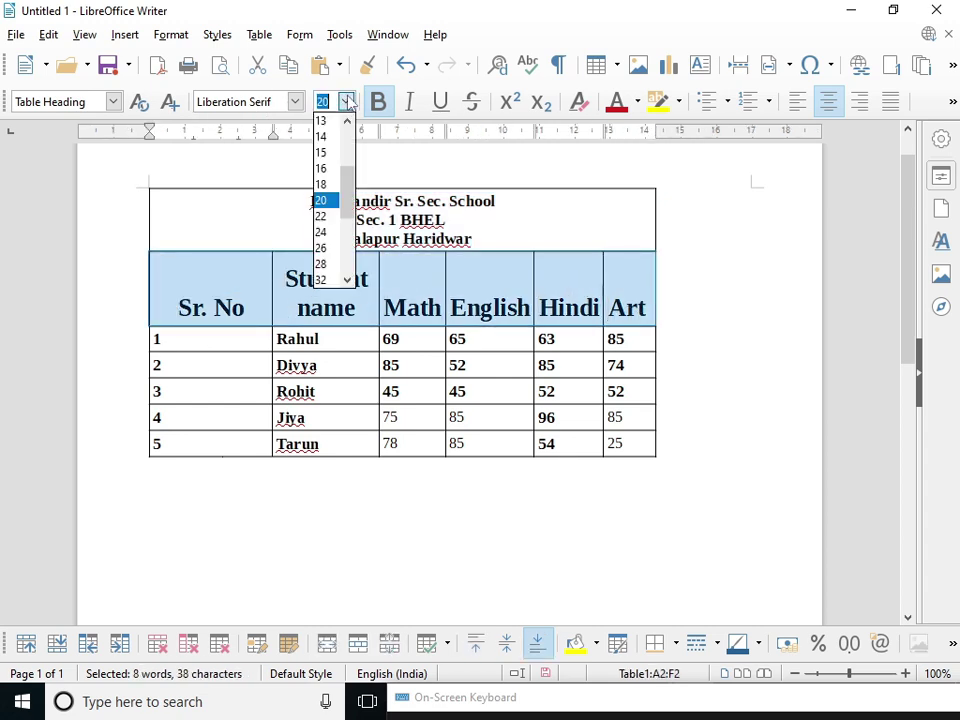
pyautogui.click(331, 152)
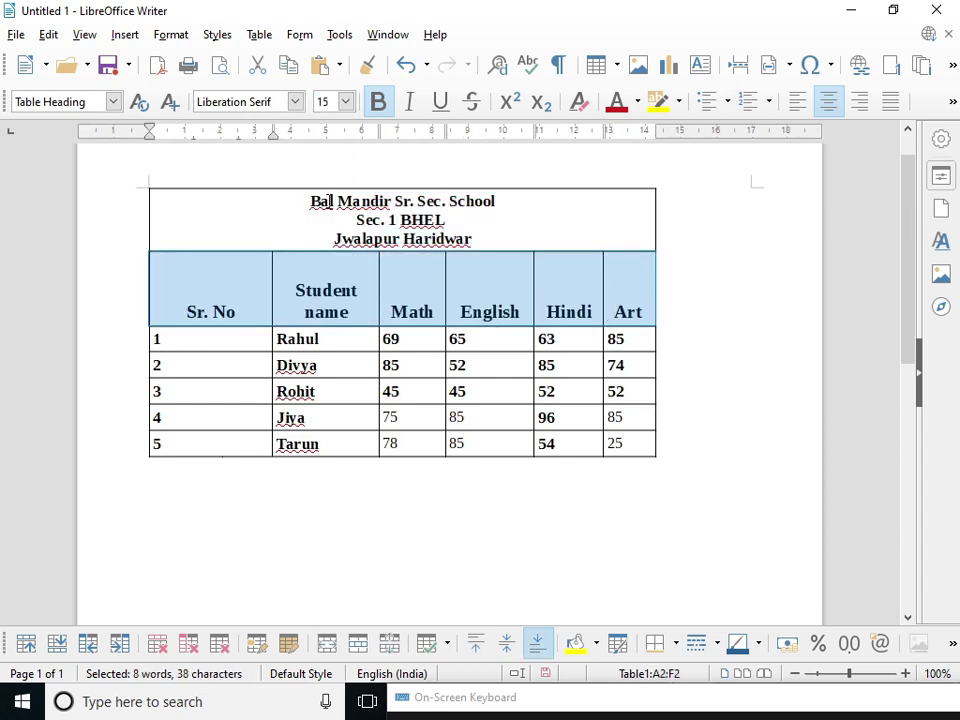
pyautogui.moveTo(313, 200); pyautogui.dragTo(486, 242)
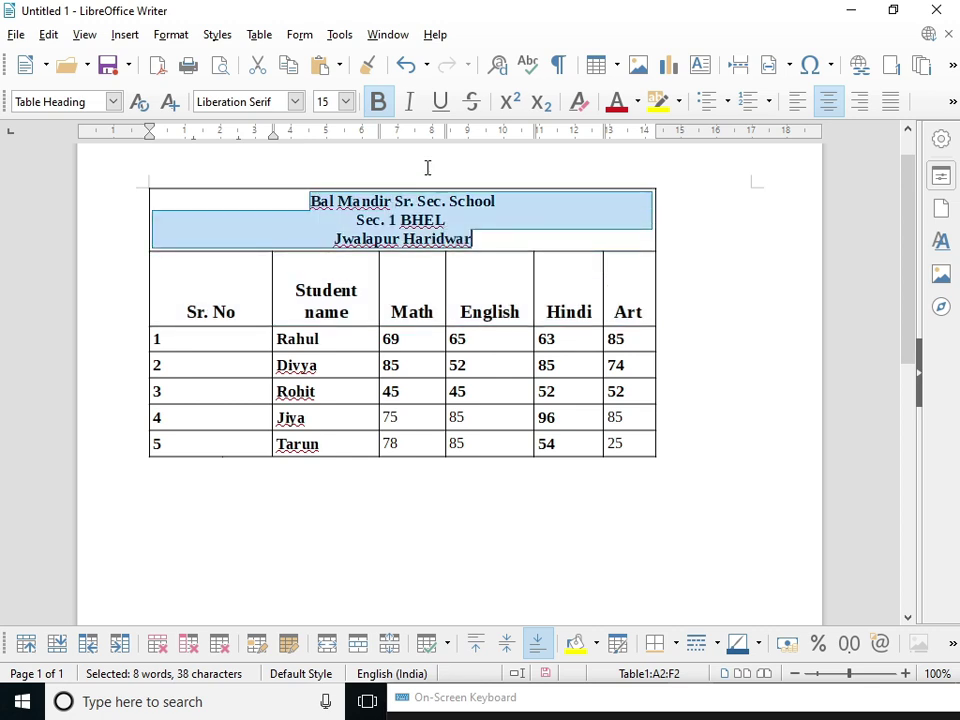
pyautogui.click(345, 101)
pyautogui.click(324, 232)
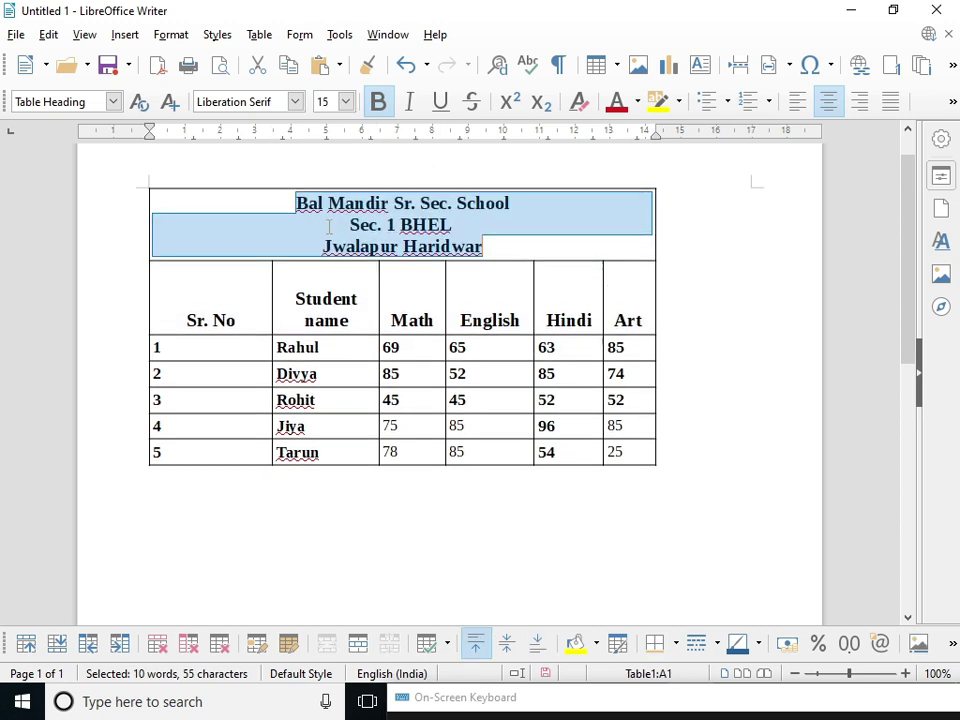
# - Fill the school title cell with Light Gold 1 after trying red and dark orange
pyautogui.click(596, 643)
pyautogui.click(639, 477)
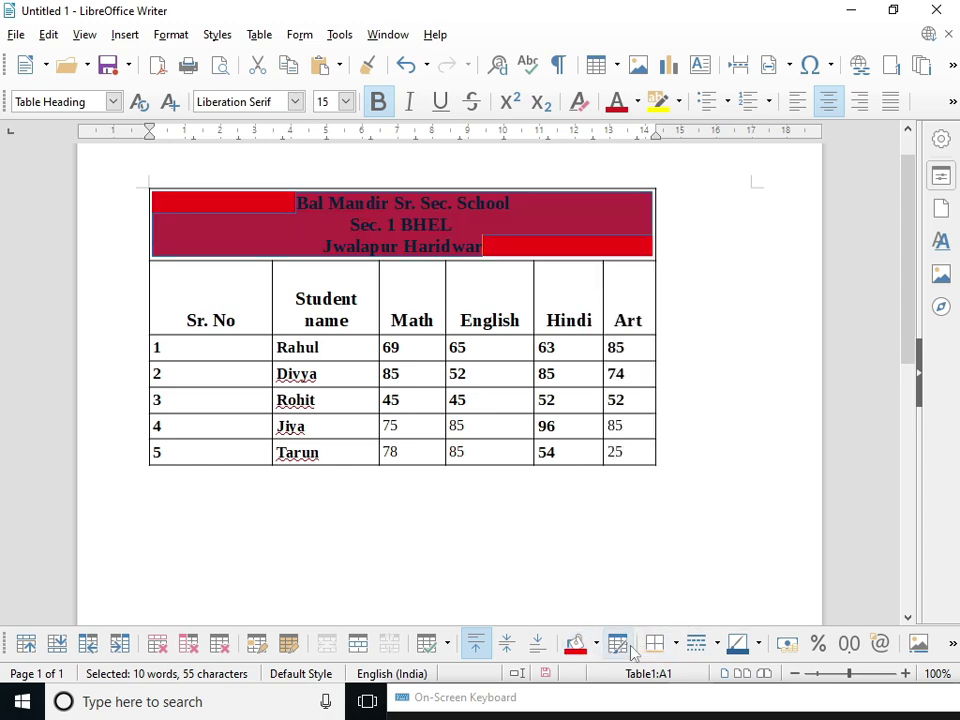
pyautogui.click(596, 643)
pyautogui.click(607, 477)
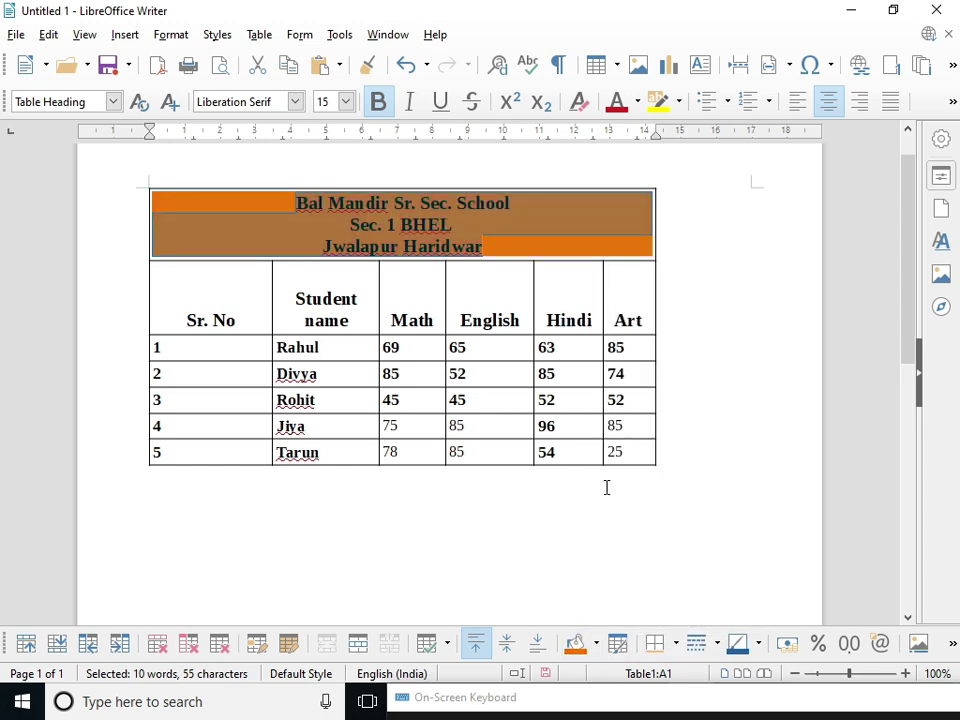
pyautogui.click(596, 643)
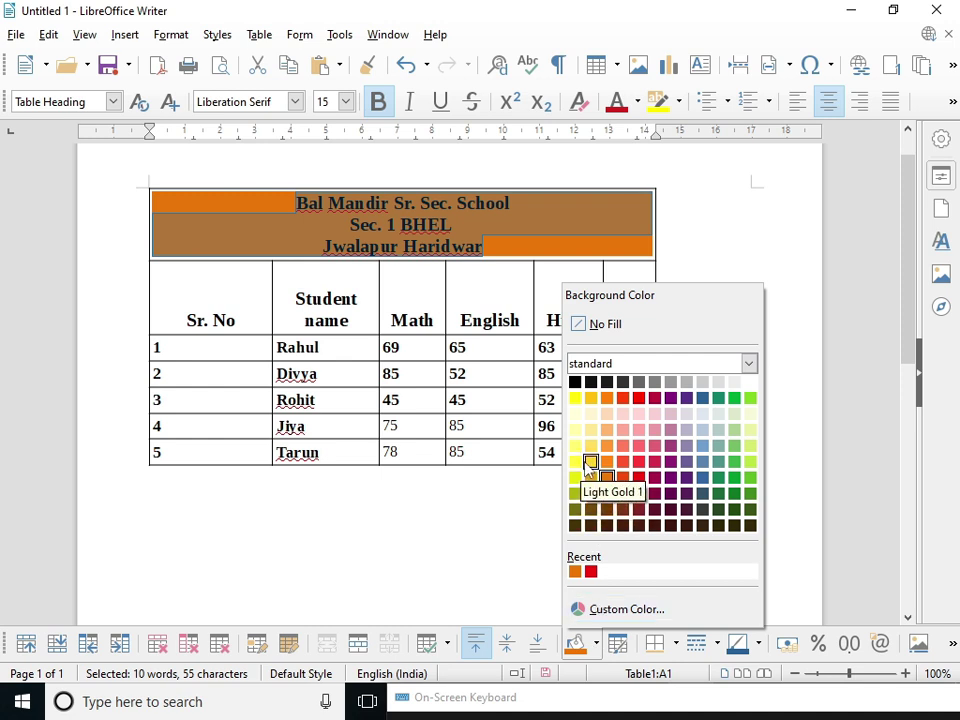
pyautogui.click(591, 462)
pyautogui.click(524, 345)
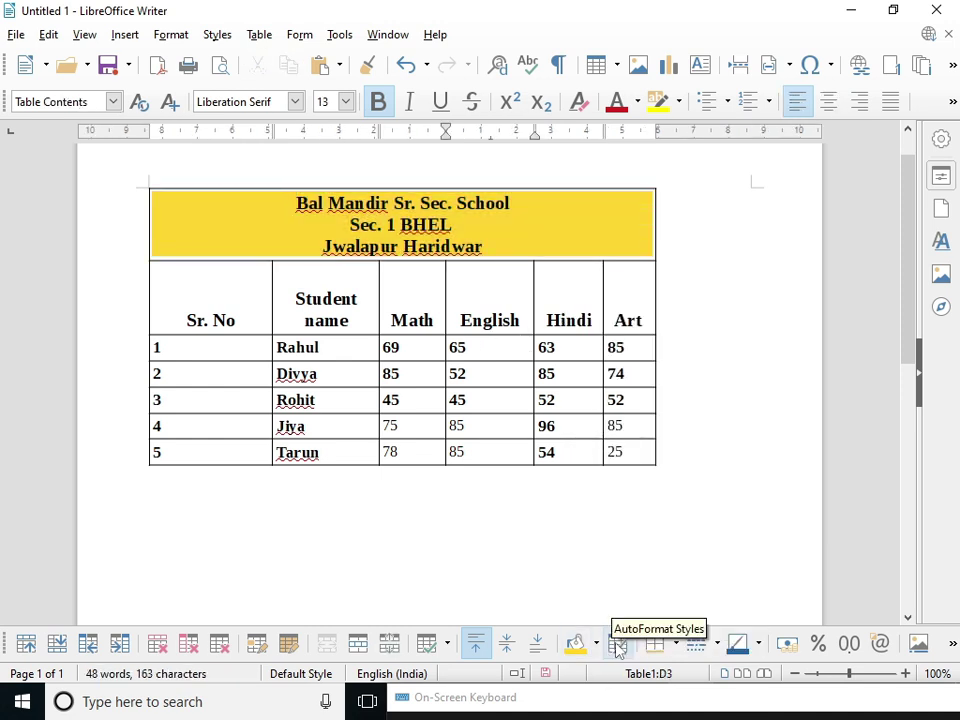
pyautogui.hotkey('ctrl', 'a')
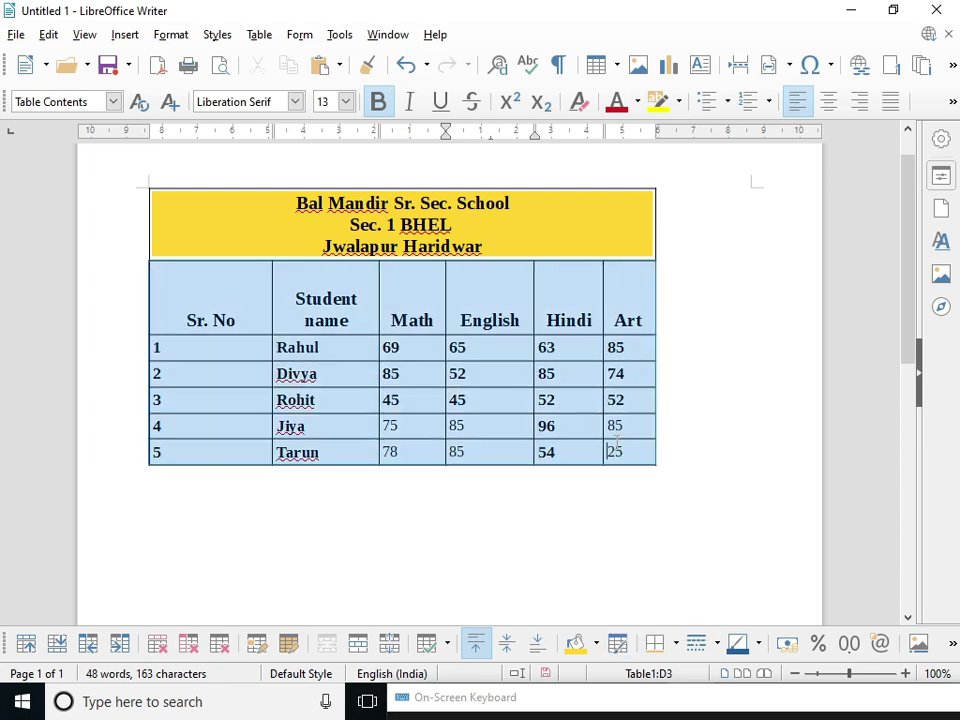
# - Preview the Academic, Box List Blue, Red, Yellow and Elegant table styles
pyautogui.click(617, 643)
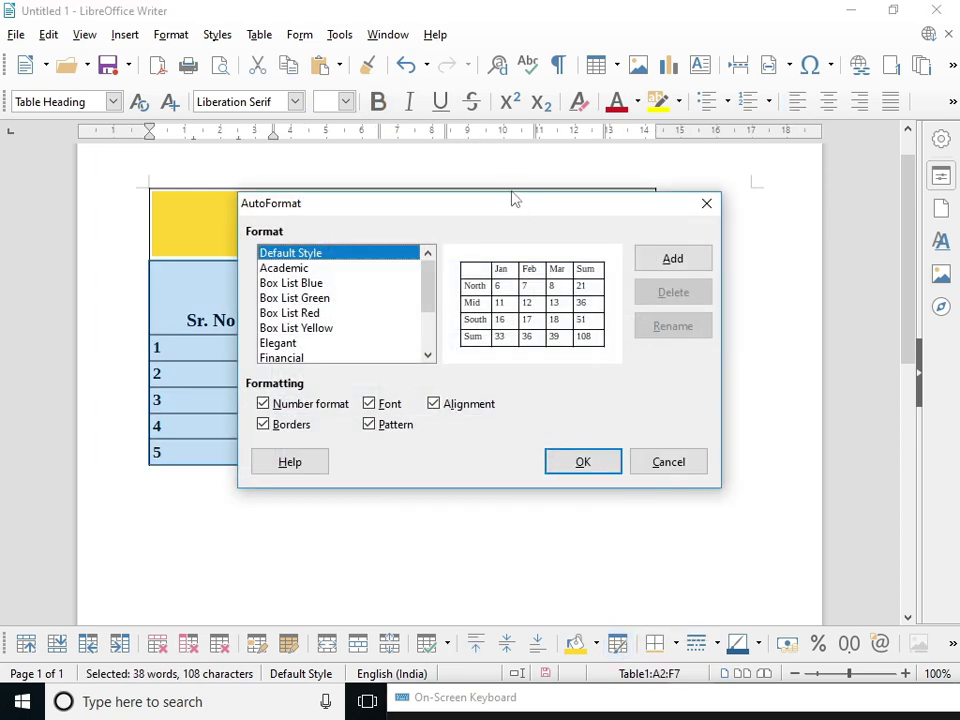
pyautogui.moveTo(513, 209); pyautogui.dragTo(690, 238)
pyautogui.click(549, 276)
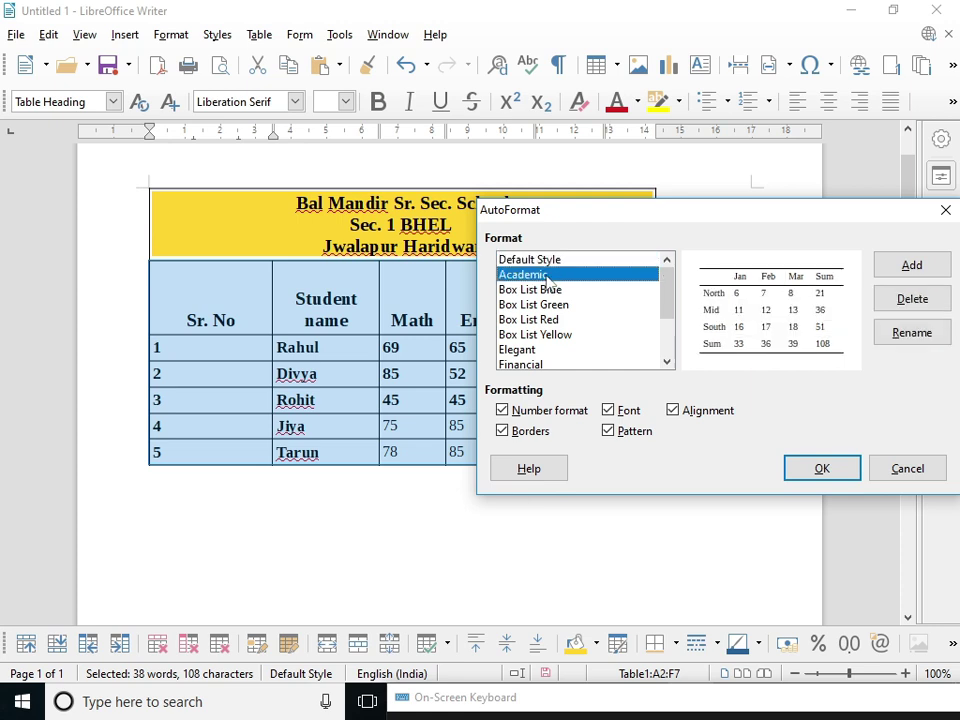
pyautogui.click(546, 289)
pyautogui.click(545, 320)
pyautogui.click(541, 335)
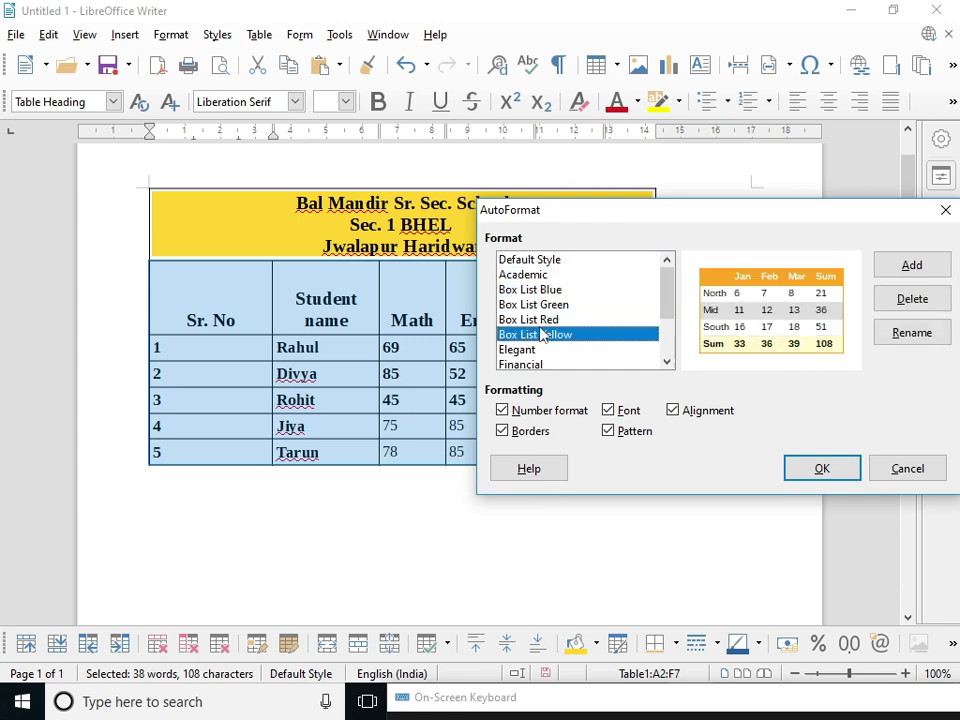
pyautogui.click(515, 350)
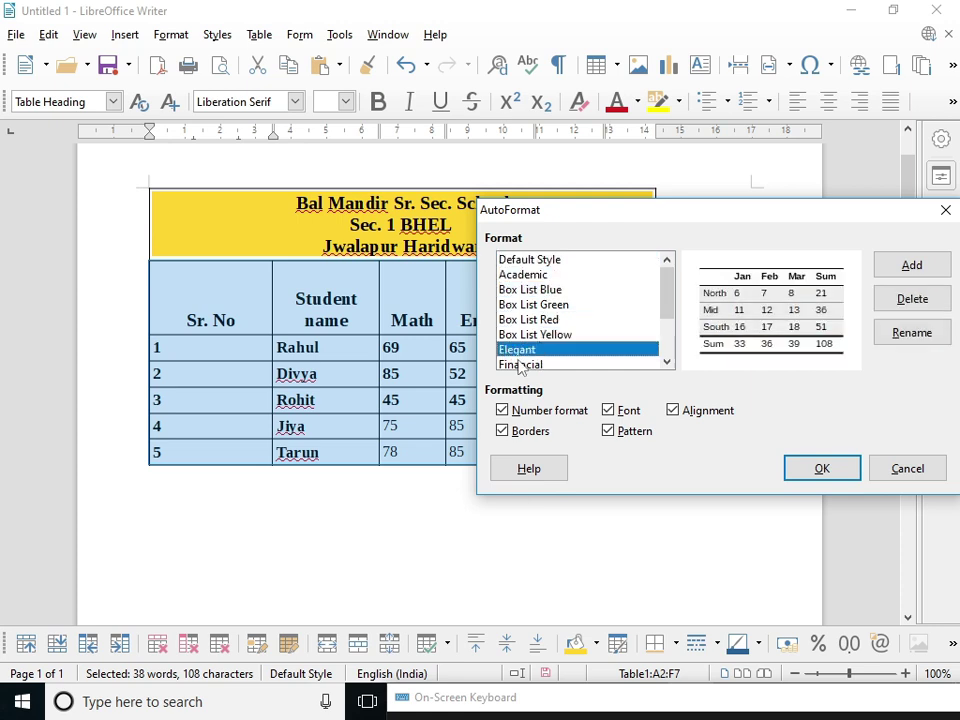
# - After previewing Financial and Simple Grid styles, apply Box List Yellow to the rows
pyautogui.scroll(-2, 580, 320)
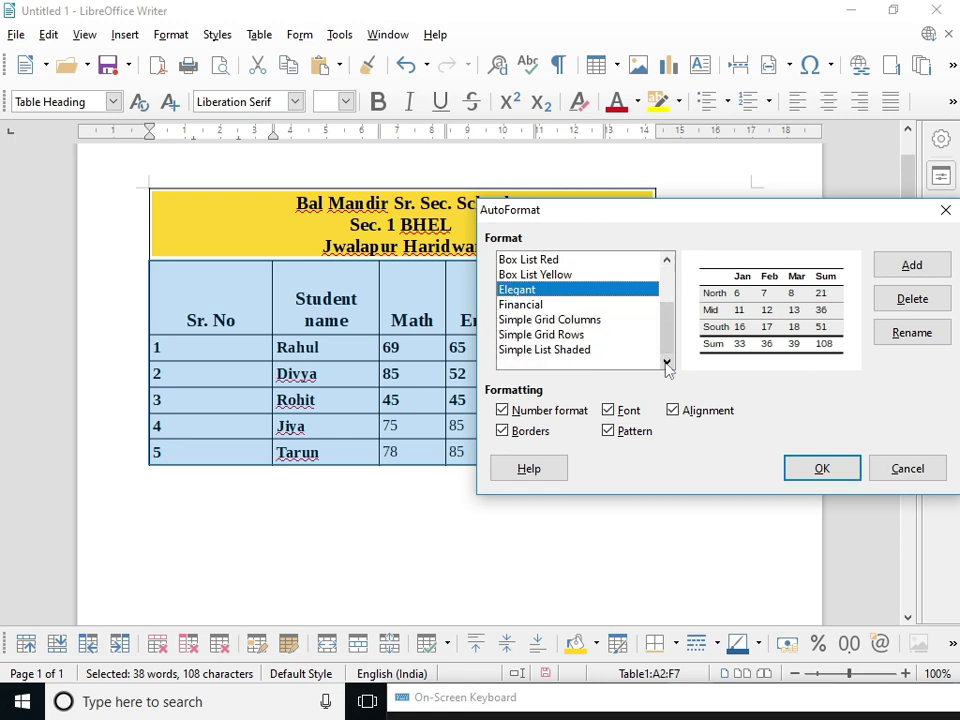
pyautogui.click(537, 306)
pyautogui.click(537, 319)
pyautogui.click(539, 335)
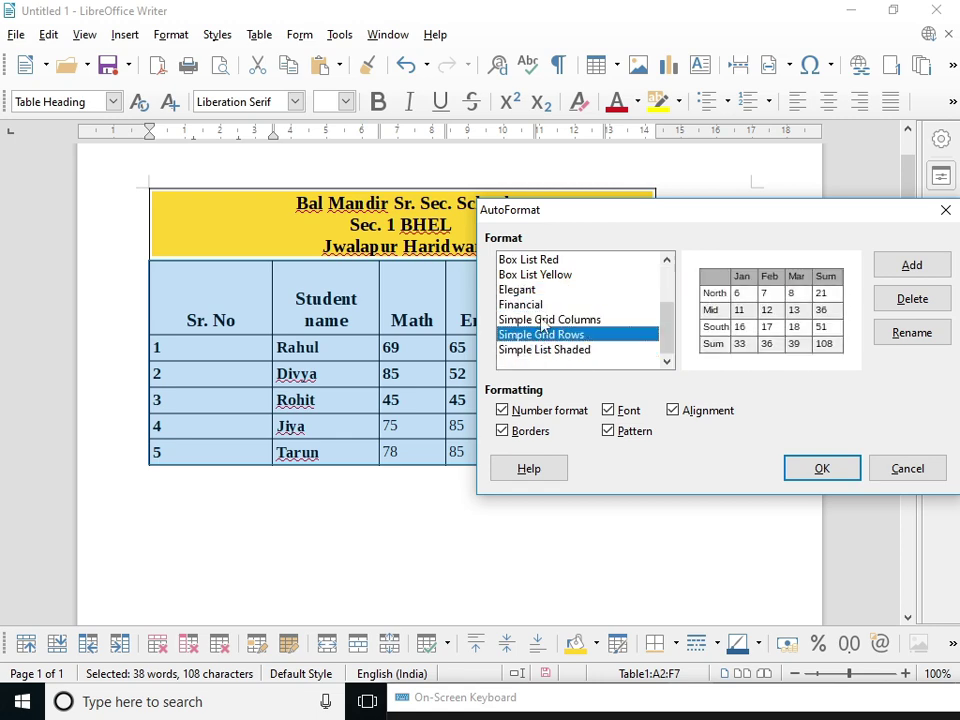
pyautogui.click(544, 290)
pyautogui.click(547, 280)
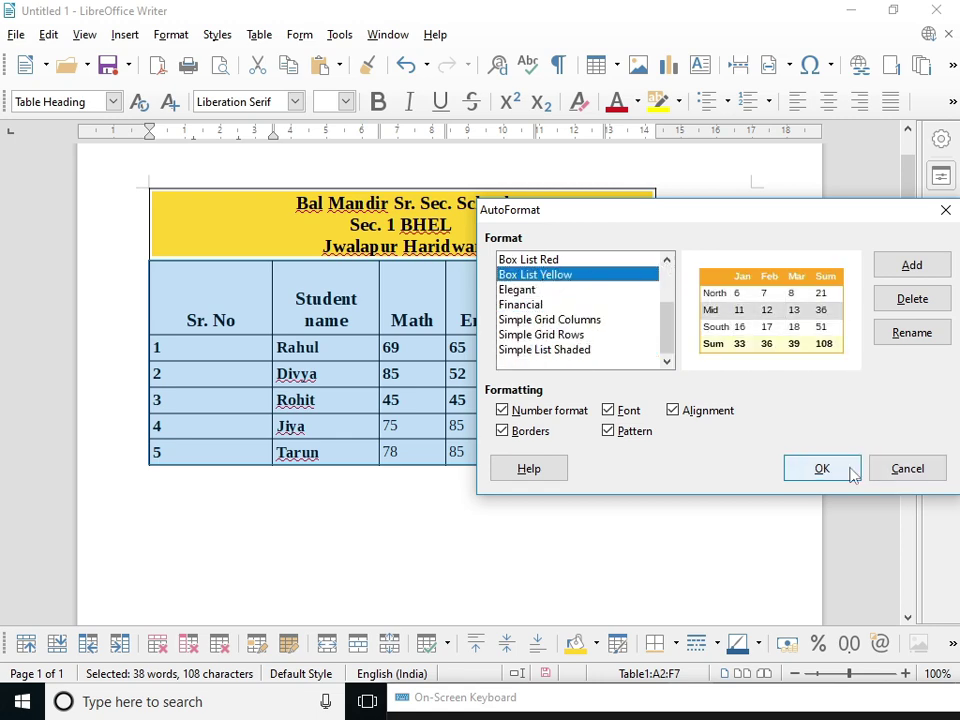
pyautogui.click(822, 469)
pyautogui.click(561, 362)
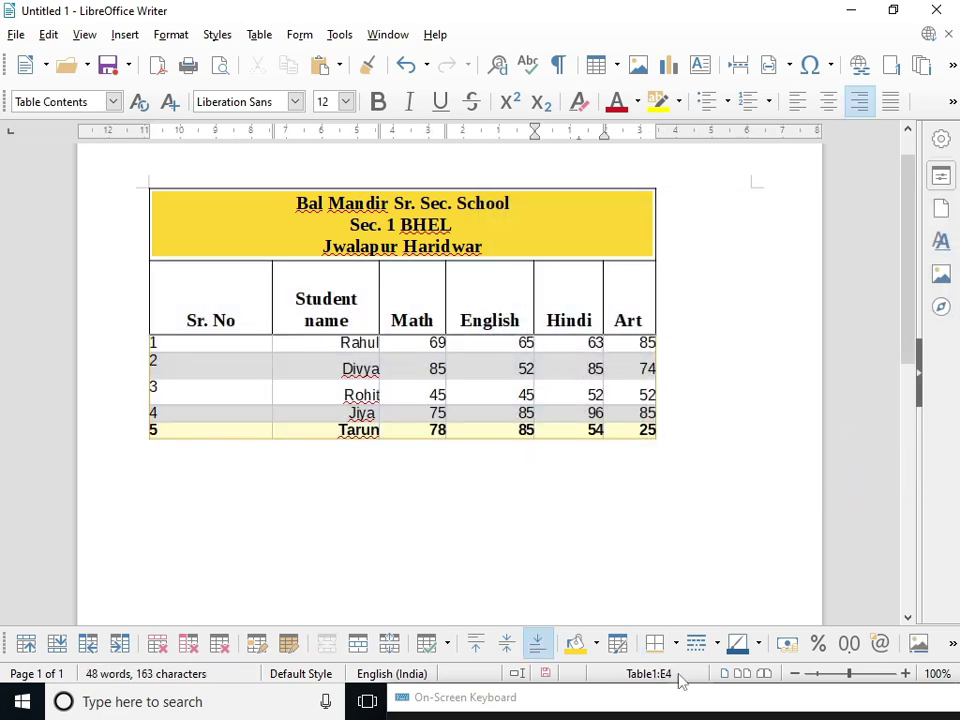
# - Give Divya's English mark cell a box border
pyautogui.click(676, 643)
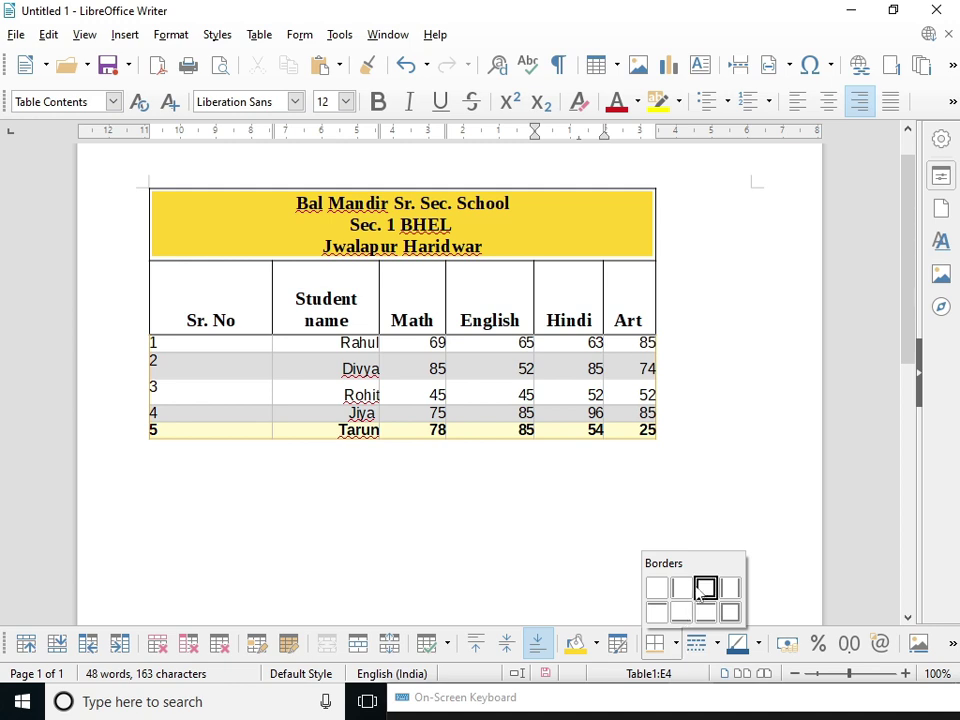
pyautogui.click(514, 376)
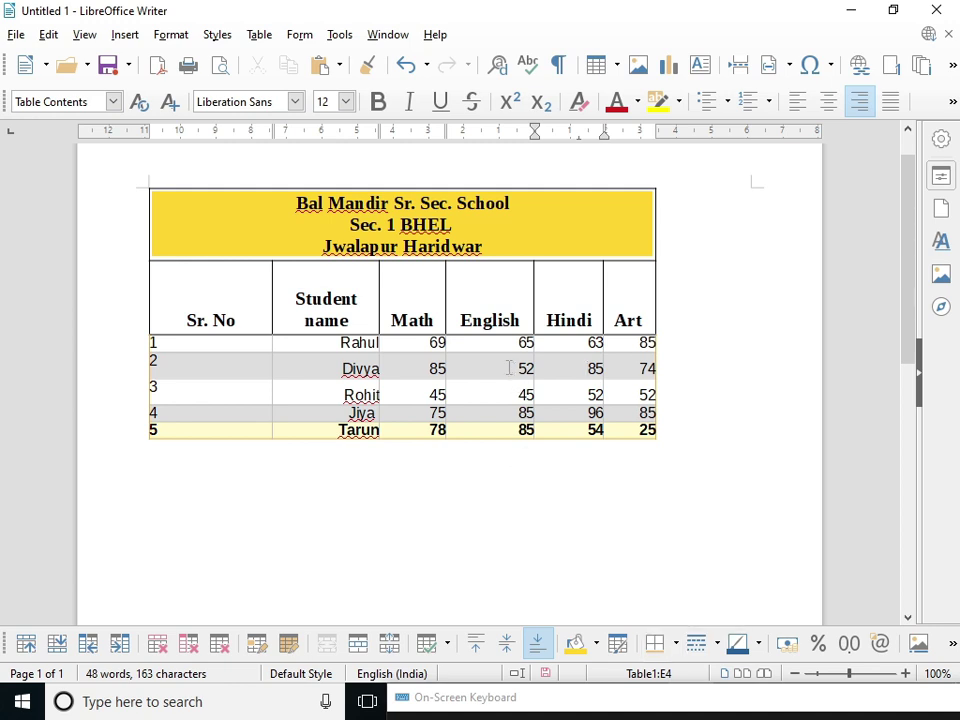
pyautogui.moveTo(509, 368); pyautogui.dragTo(522, 369)
pyautogui.click(517, 368)
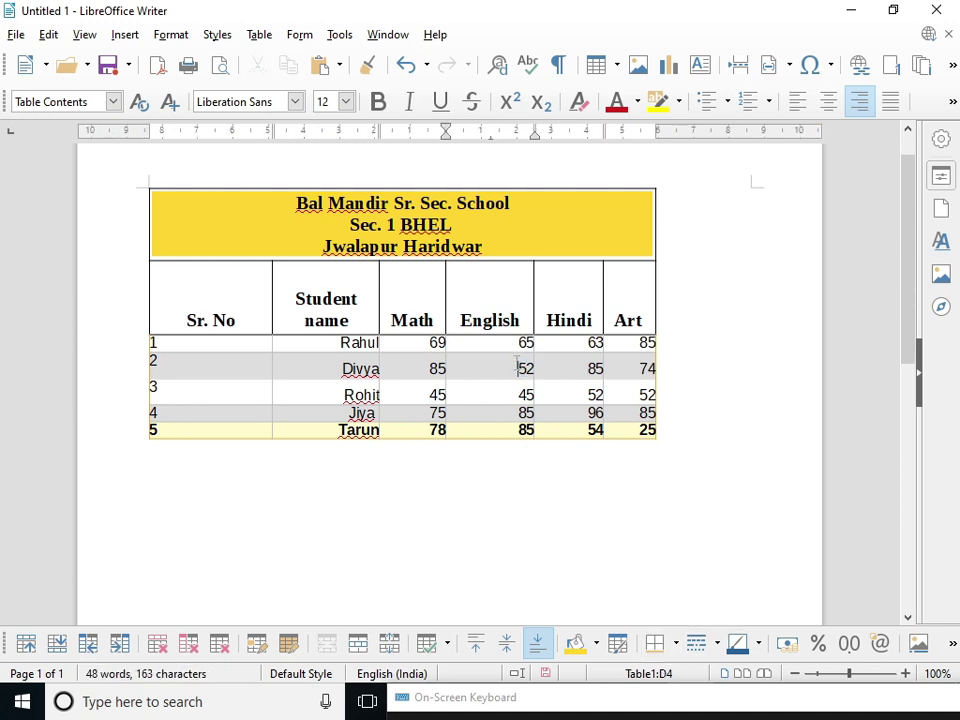
pyautogui.click(676, 643)
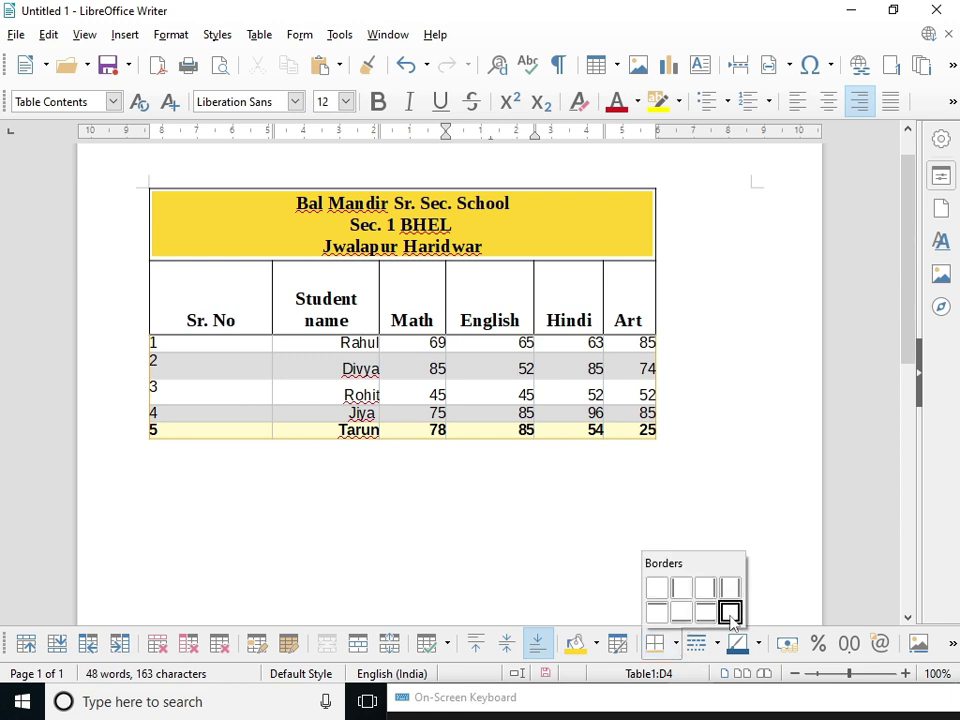
pyautogui.click(730, 615)
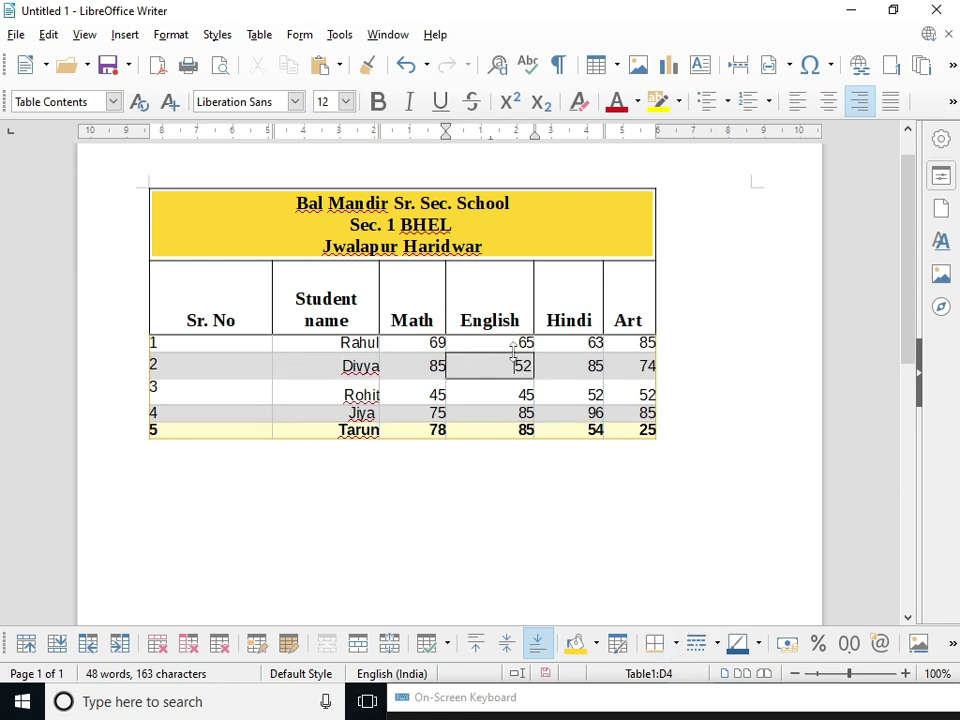
# - Narrow the Sr. No and Student name columns so the Math column widens
pyautogui.moveTo(270, 347); pyautogui.dragTo(205, 345)
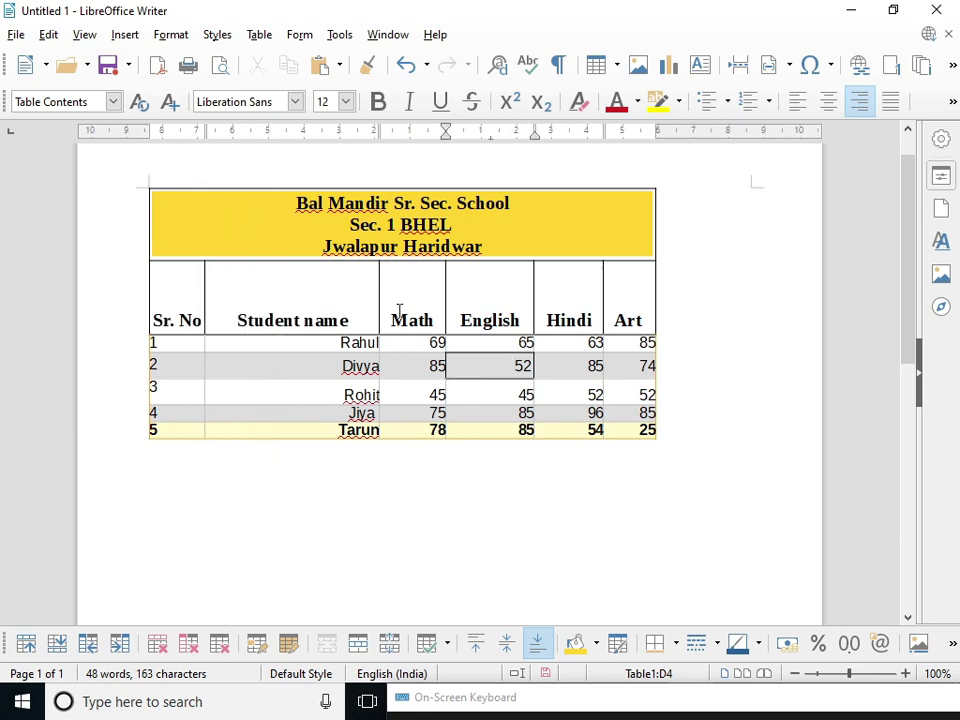
pyautogui.moveTo(379, 312); pyautogui.dragTo(318, 321)
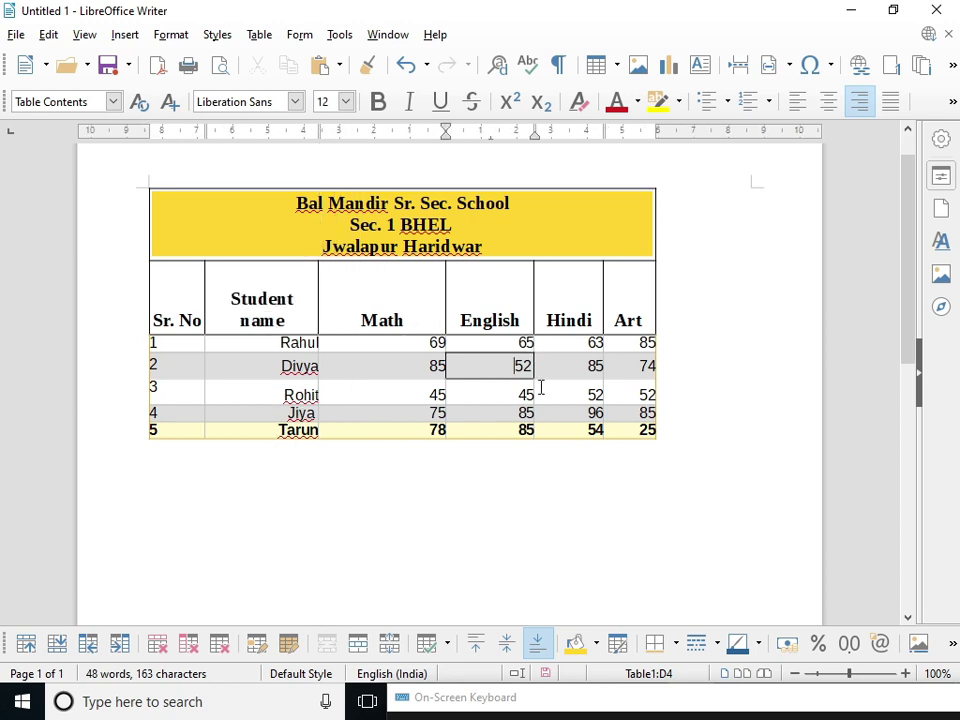
pyautogui.click(265, 393)
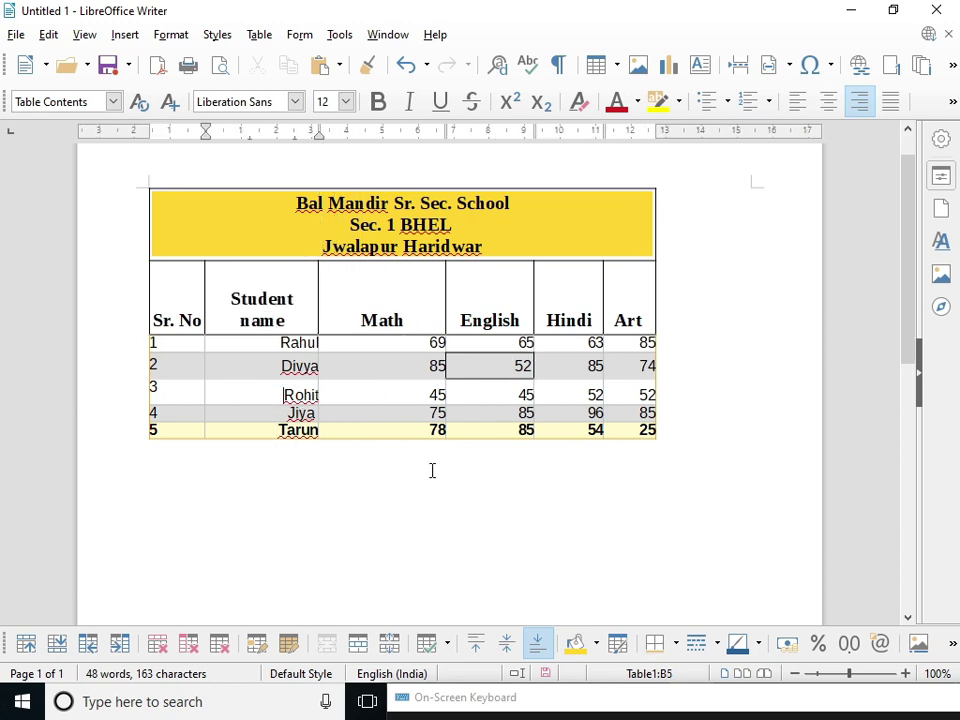
# - Give the row 3 student-name cell a box border with a dashed line style
pyautogui.click(683, 645)
pyautogui.click(731, 613)
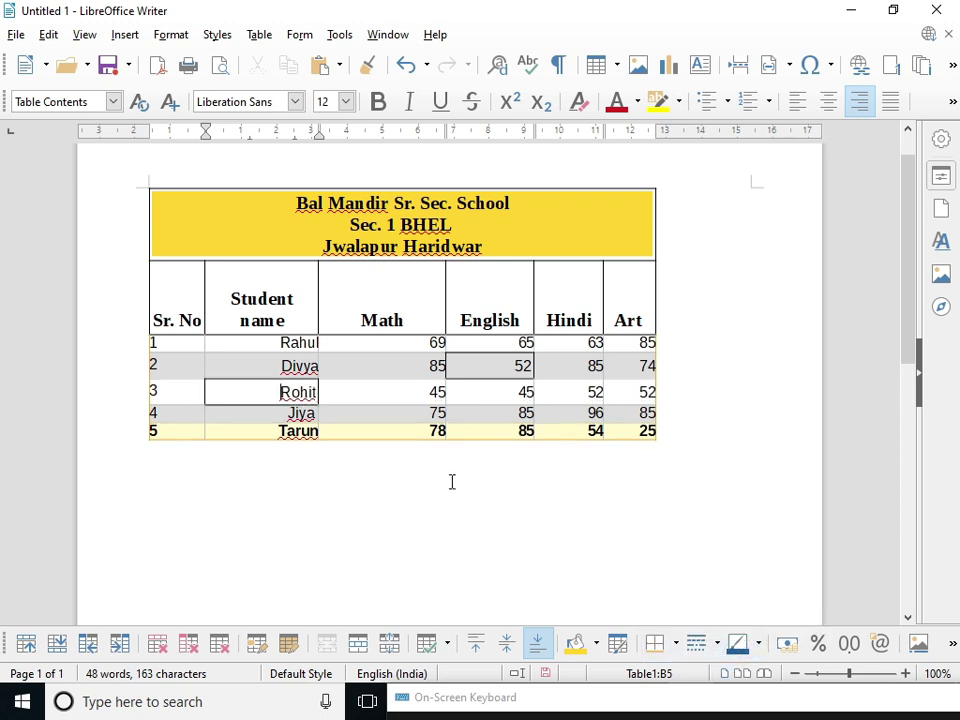
pyautogui.click(677, 643)
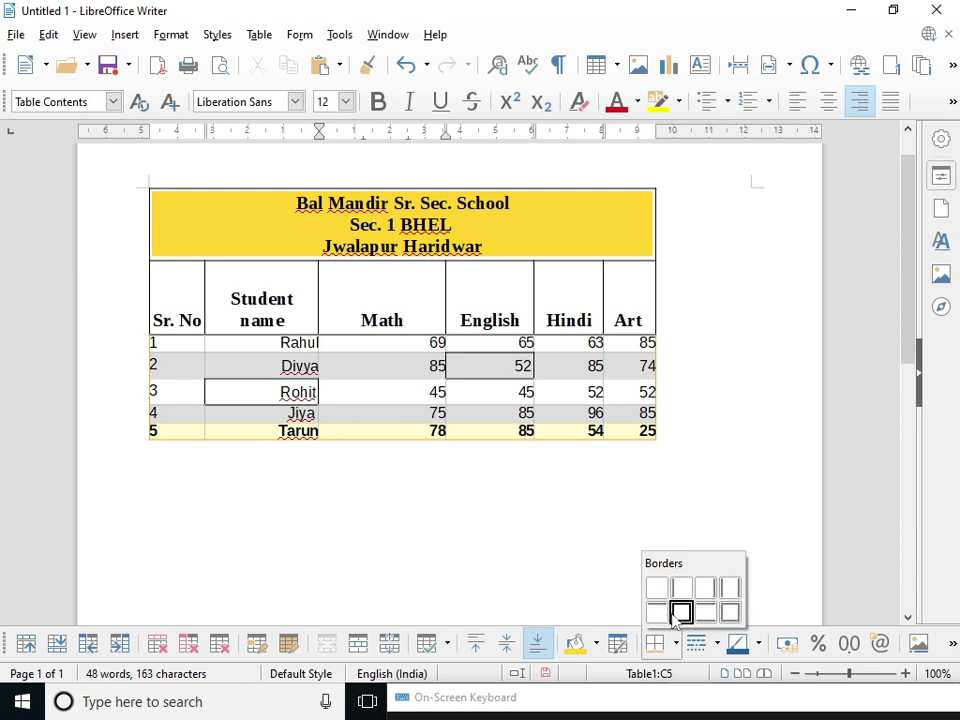
pyautogui.click(696, 673)
pyautogui.click(697, 643)
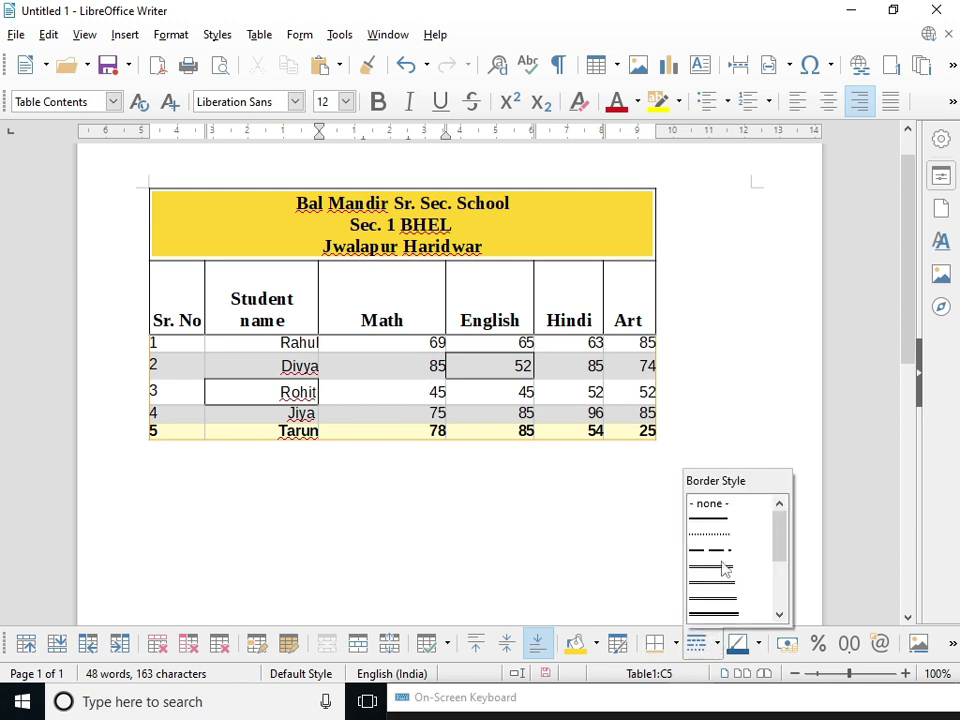
pyautogui.click(716, 552)
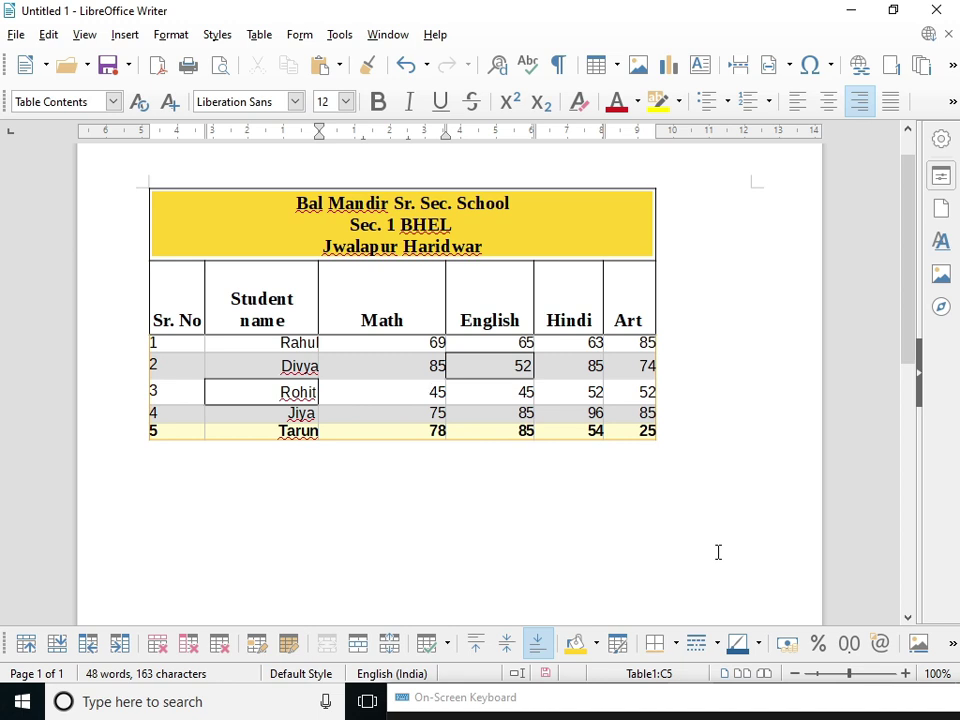
# - Try Dark Brick 3 and red border colours, ending with dark teal on the English 52 cell
pyautogui.click(757, 643)
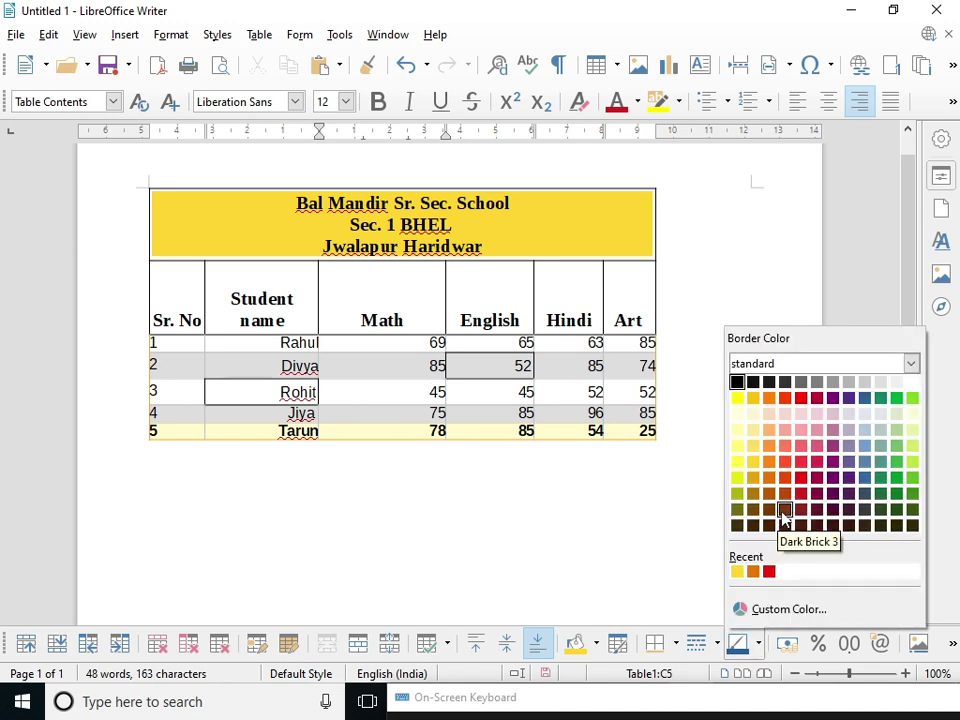
pyautogui.click(784, 512)
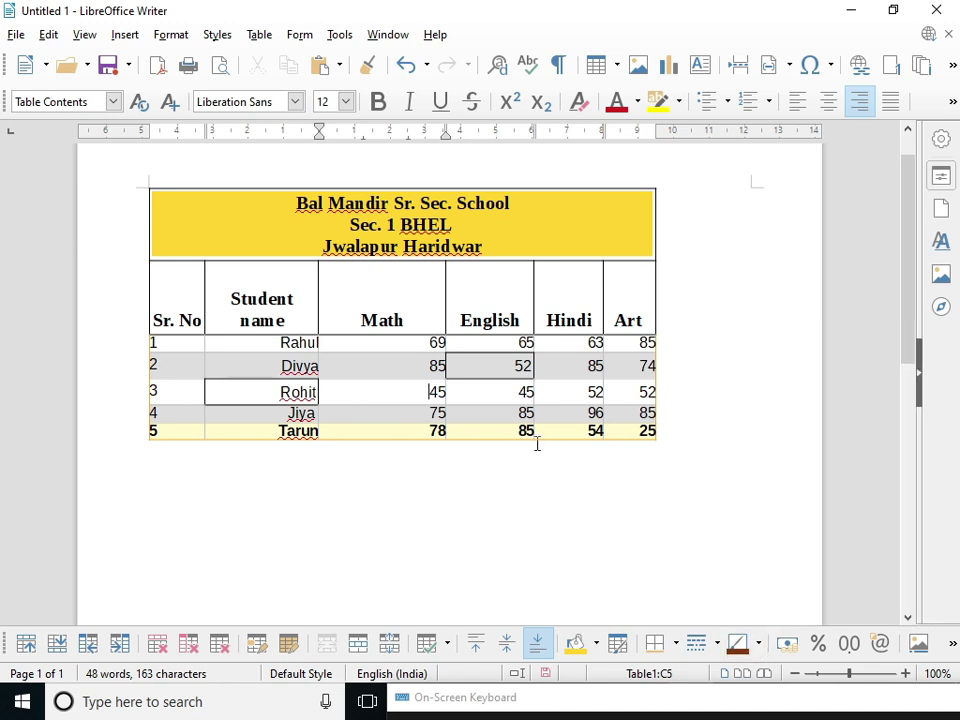
pyautogui.click(757, 643)
pyautogui.click(785, 571)
pyautogui.click(512, 365)
pyautogui.click(757, 643)
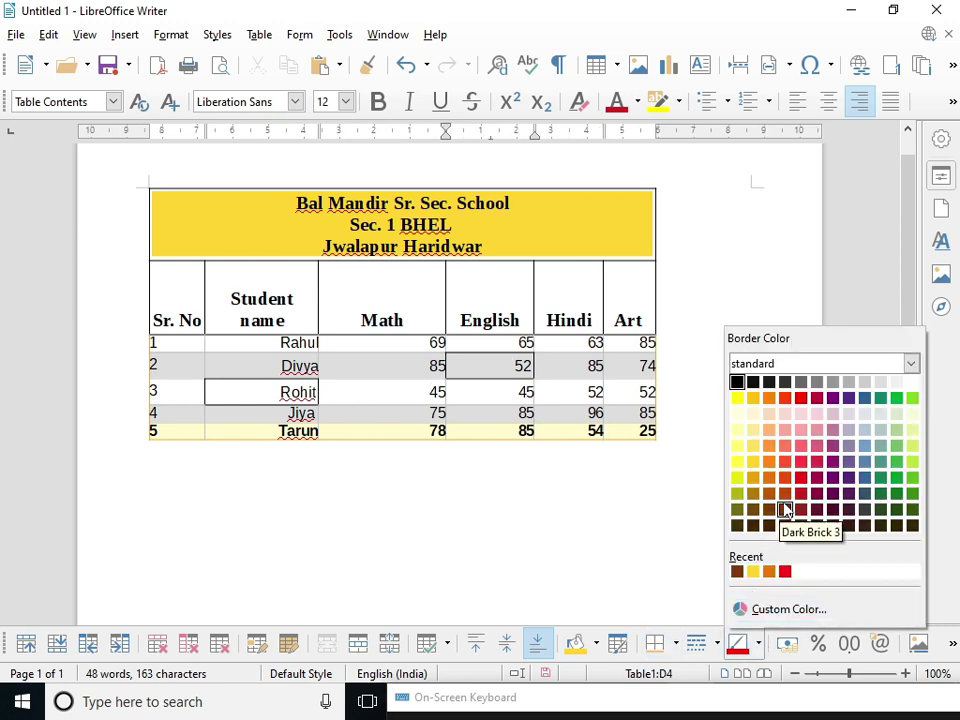
pyautogui.click(784, 512)
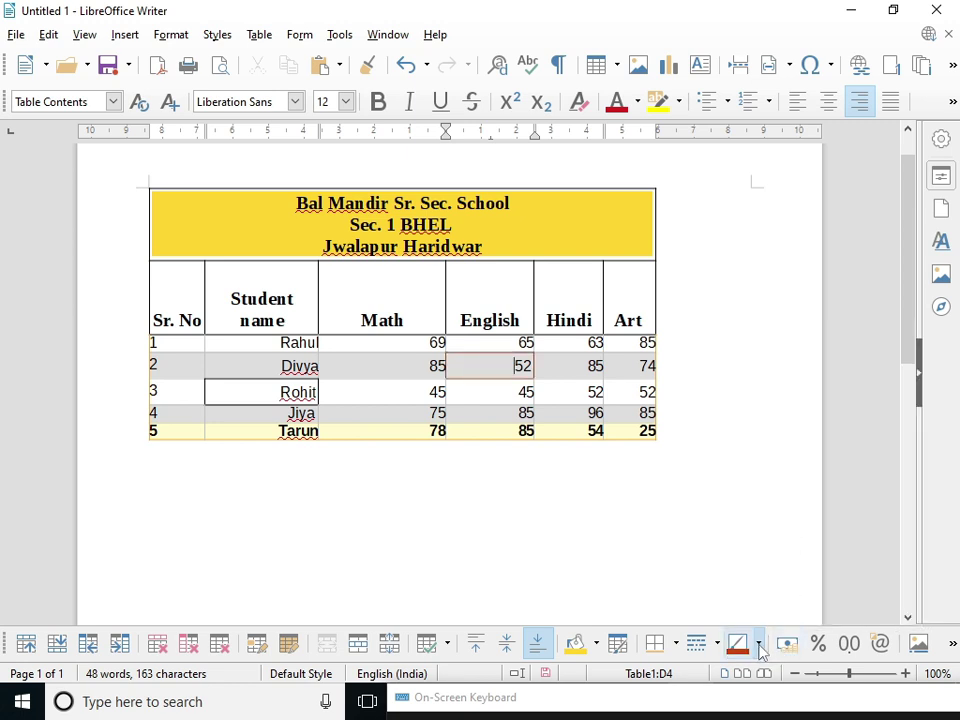
pyautogui.click(758, 643)
pyautogui.click(881, 494)
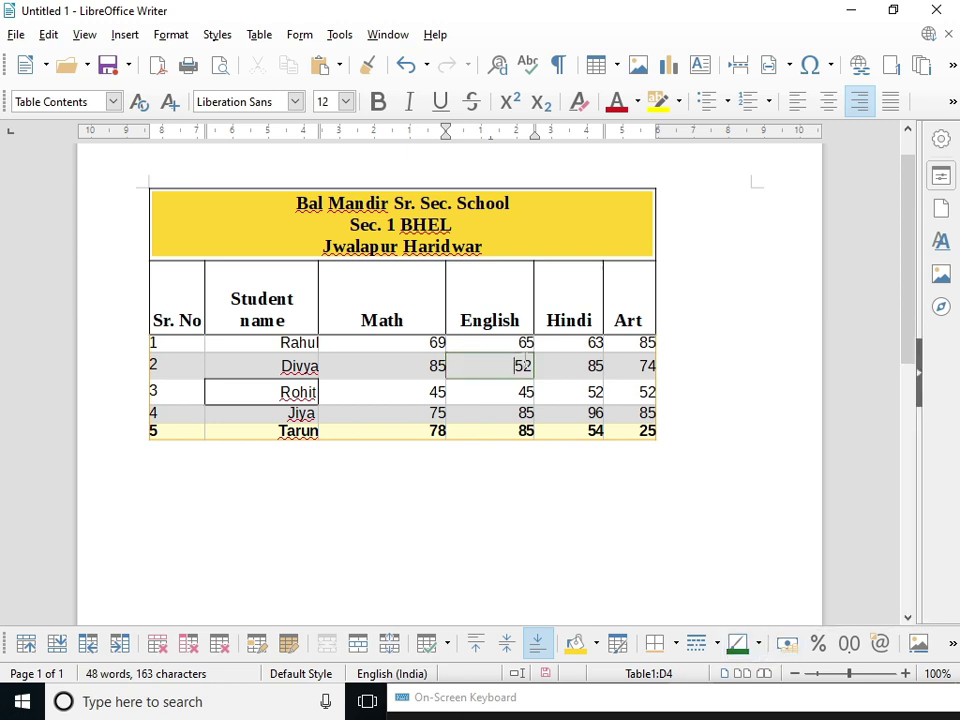
# - Format English marks 52 and 45 as rupee currency and Jiya's Math 75 as percent
pyautogui.click(787, 649)
pyautogui.click(787, 643)
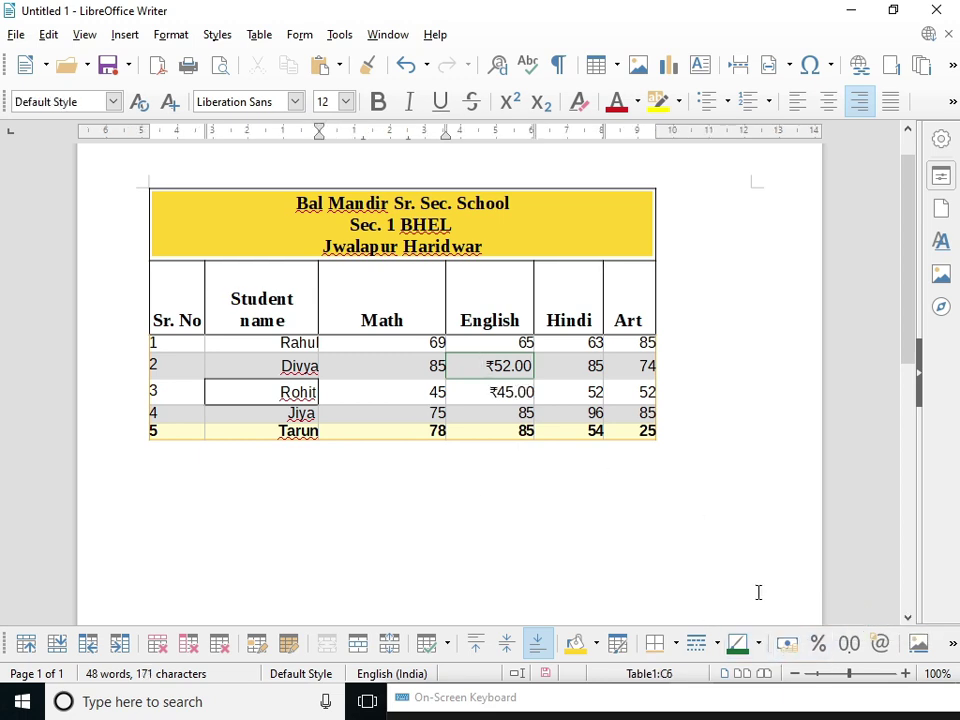
pyautogui.click(818, 643)
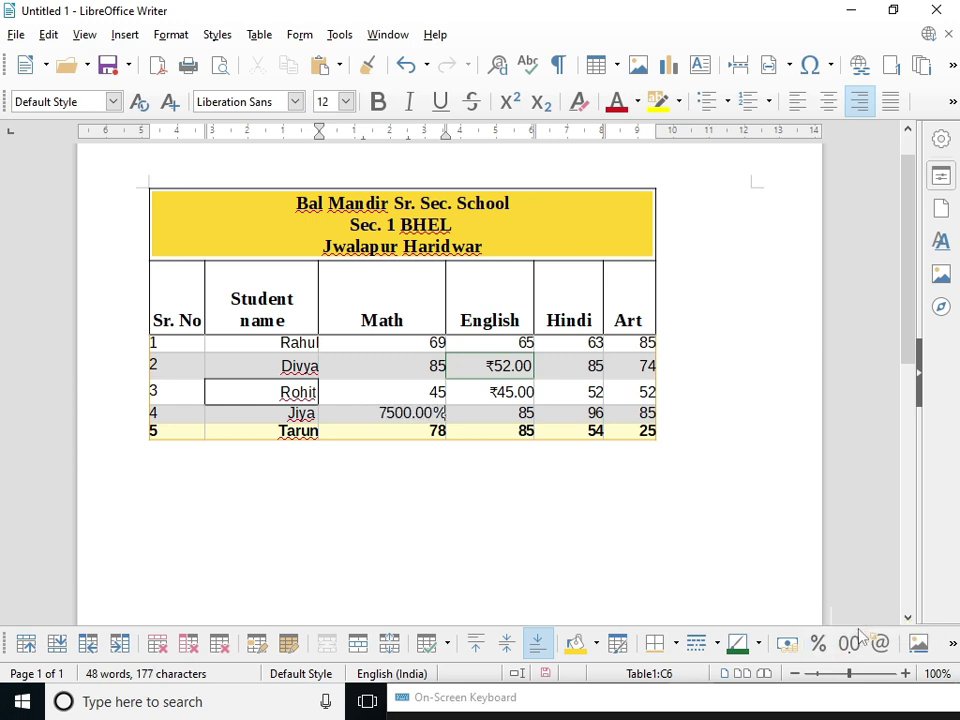
# - Give the five Hindi marks two decimals (63.00, 85.00, 52.00, 96.00, 54.00), then select the Art marks
pyautogui.moveTo(577, 348); pyautogui.dragTo(598, 433)
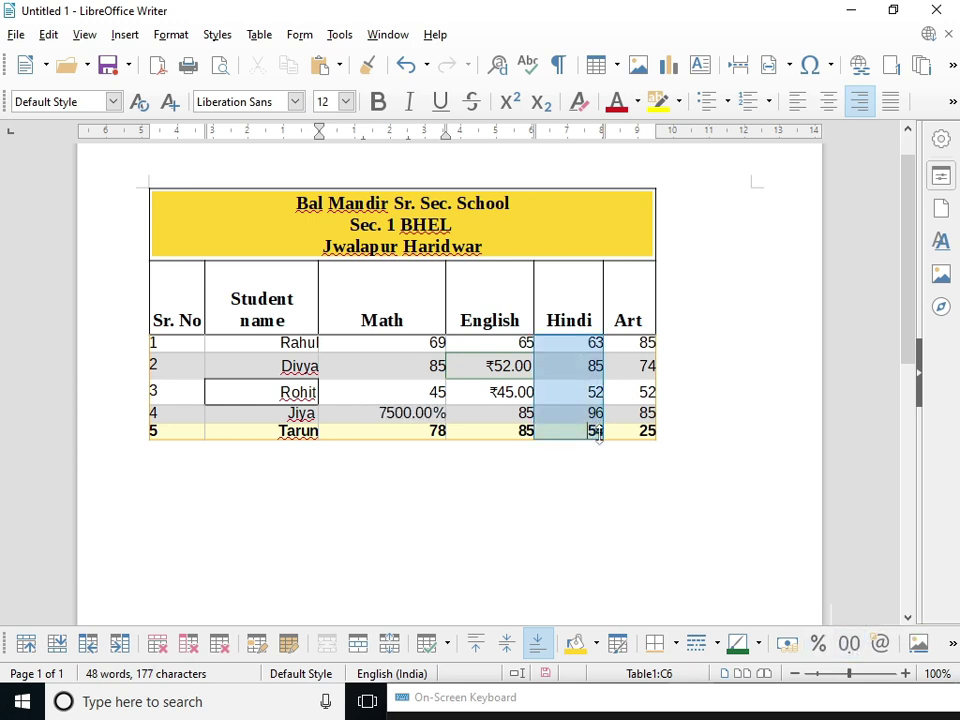
pyautogui.click(849, 643)
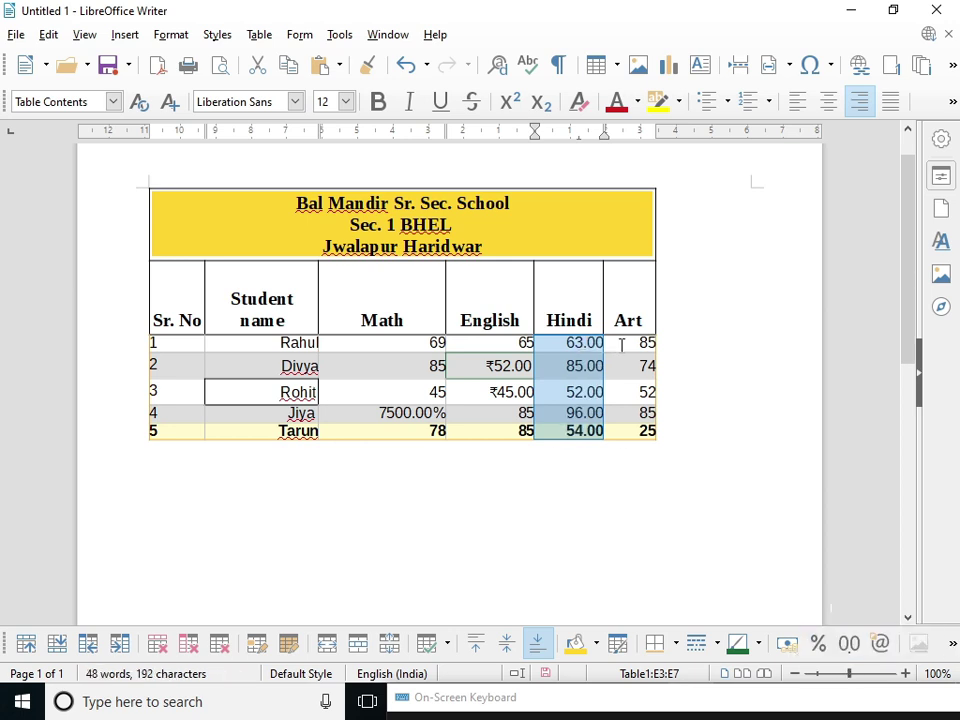
pyautogui.moveTo(621, 344); pyautogui.dragTo(630, 424)
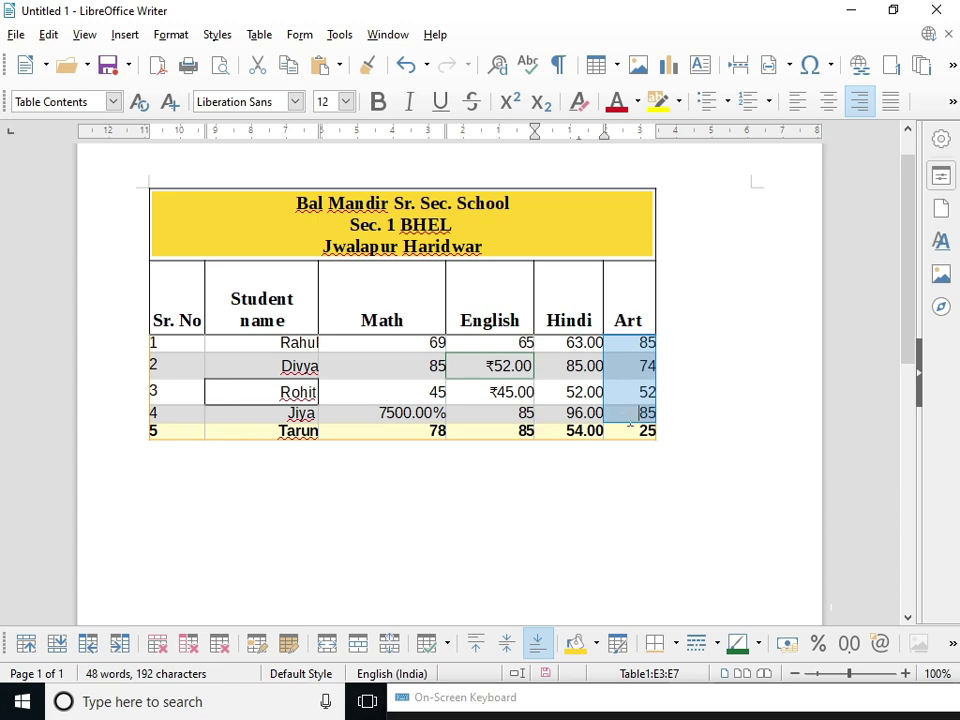
# - Apply the HH:MM:SS time format to Rahul's Art mark so it reads 00:00:00
pyautogui.click(880, 645)
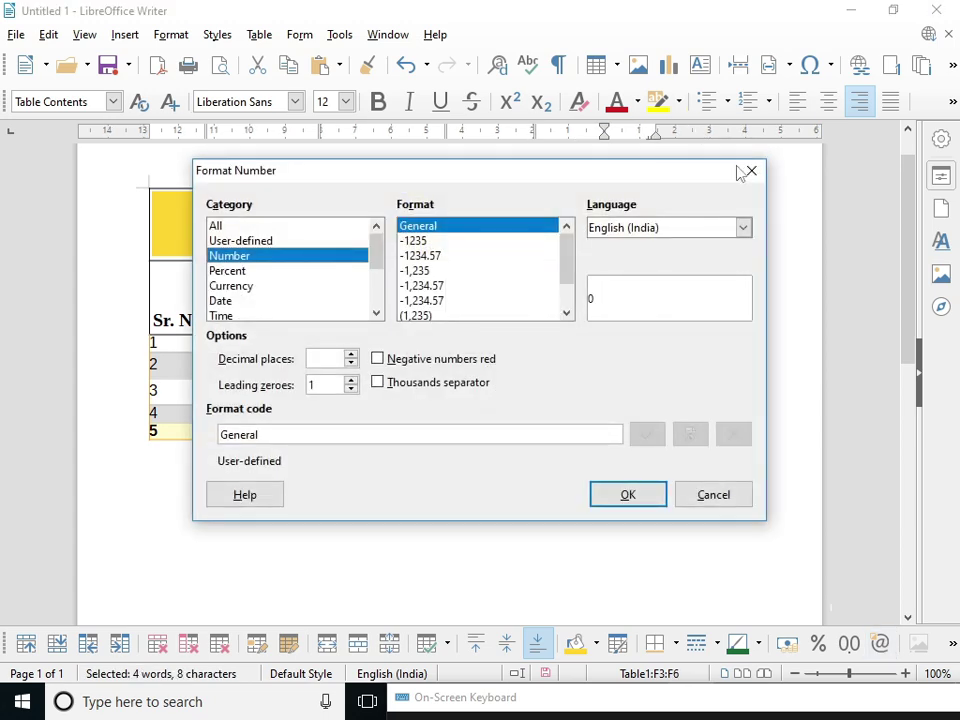
pyautogui.click(748, 170)
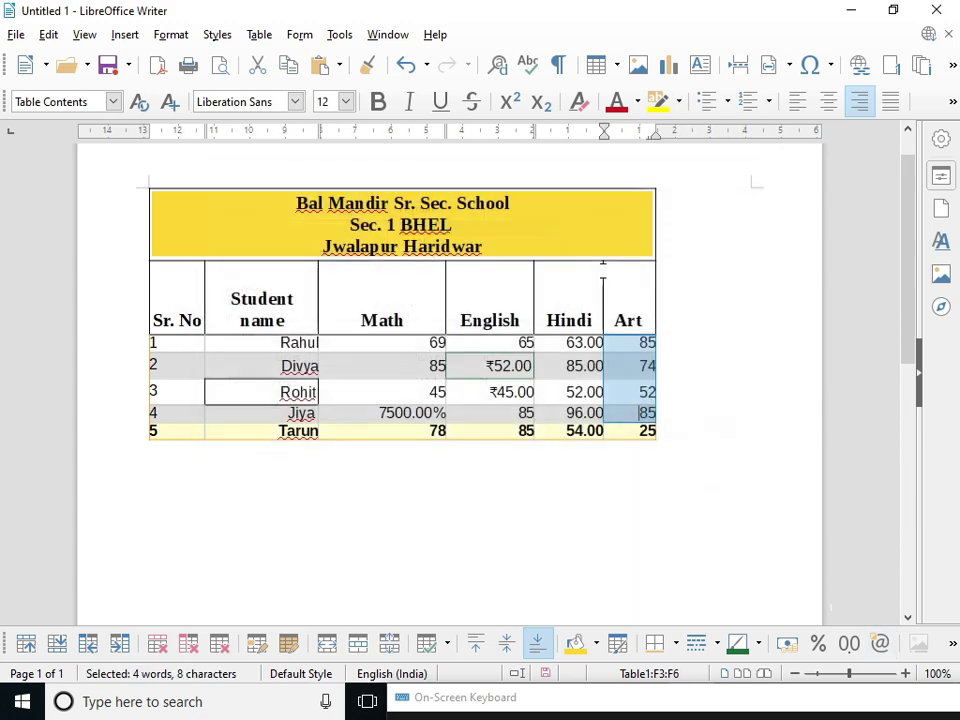
pyautogui.click(880, 645)
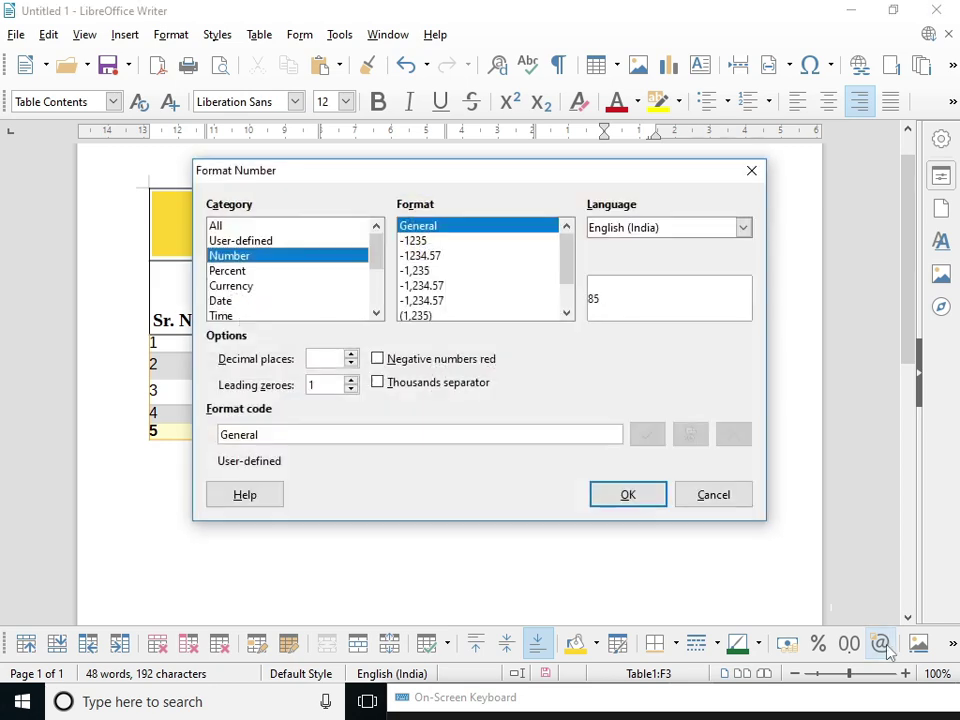
pyautogui.click(237, 241)
pyautogui.click(236, 271)
pyautogui.click(236, 286)
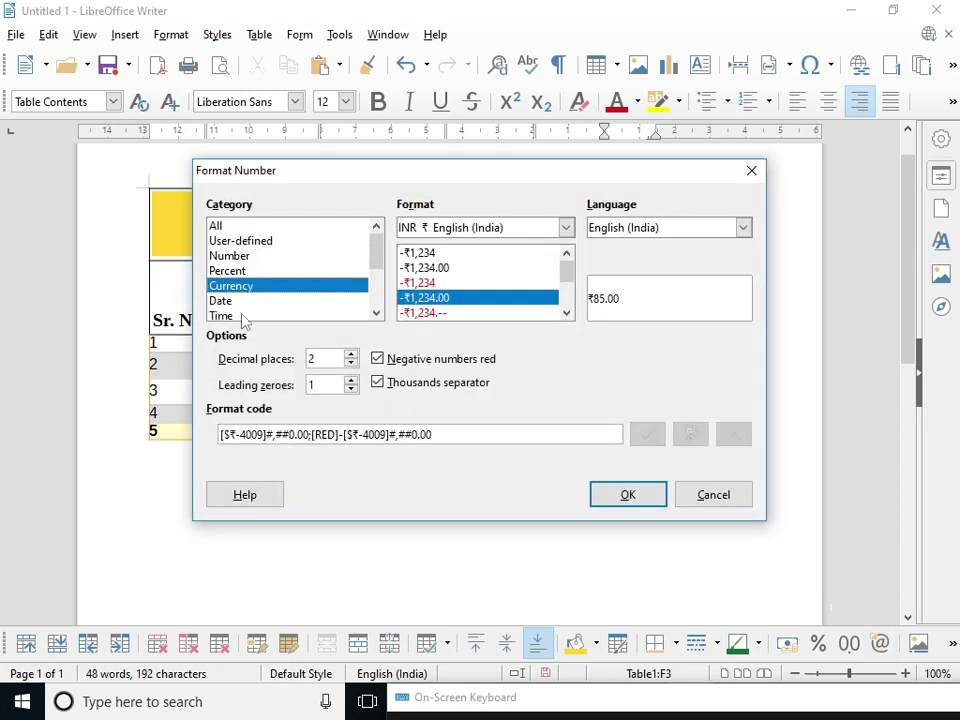
pyautogui.click(243, 317)
pyautogui.scroll(-2, 377, 249)
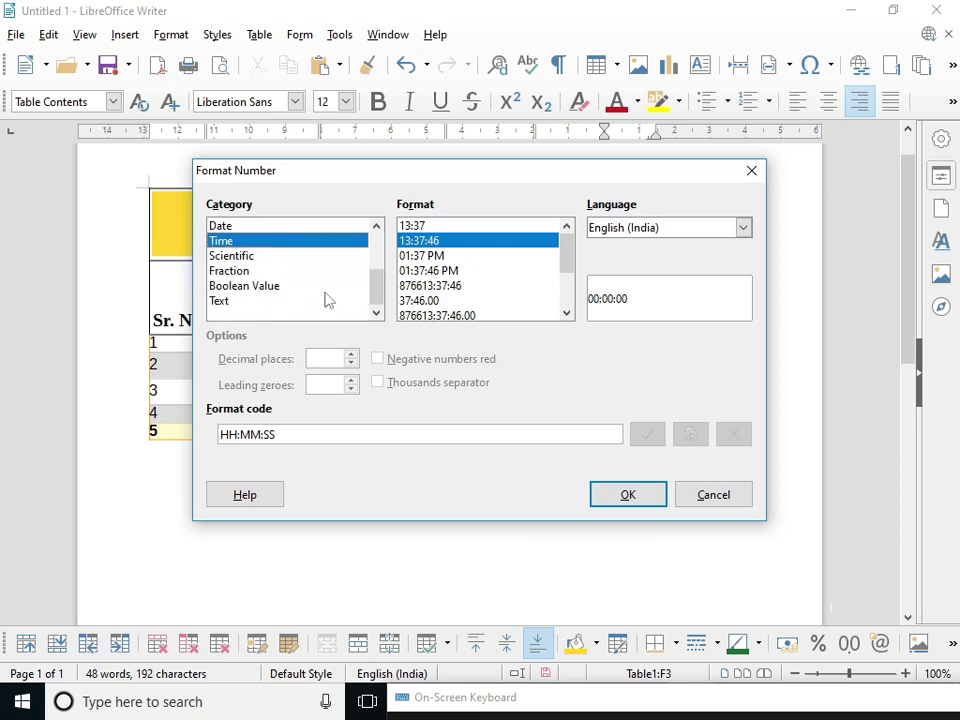
pyautogui.click(245, 286)
pyautogui.click(240, 240)
pyautogui.click(628, 495)
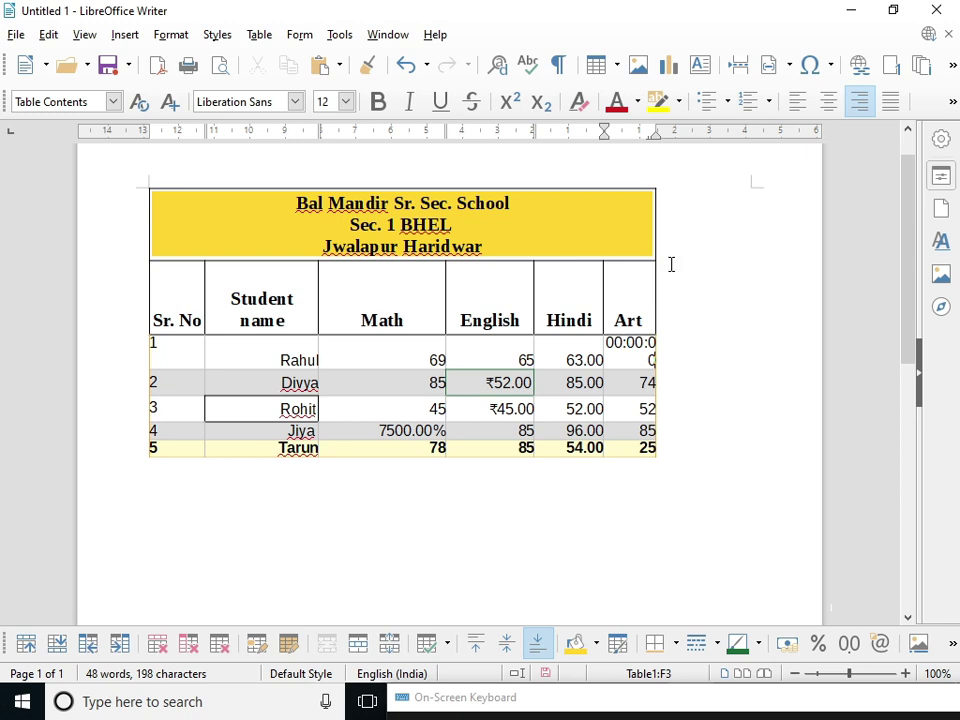
# - Browse the Number, Percent, Currency, Date and Time format categories, then close without changes
pyautogui.click(880, 643)
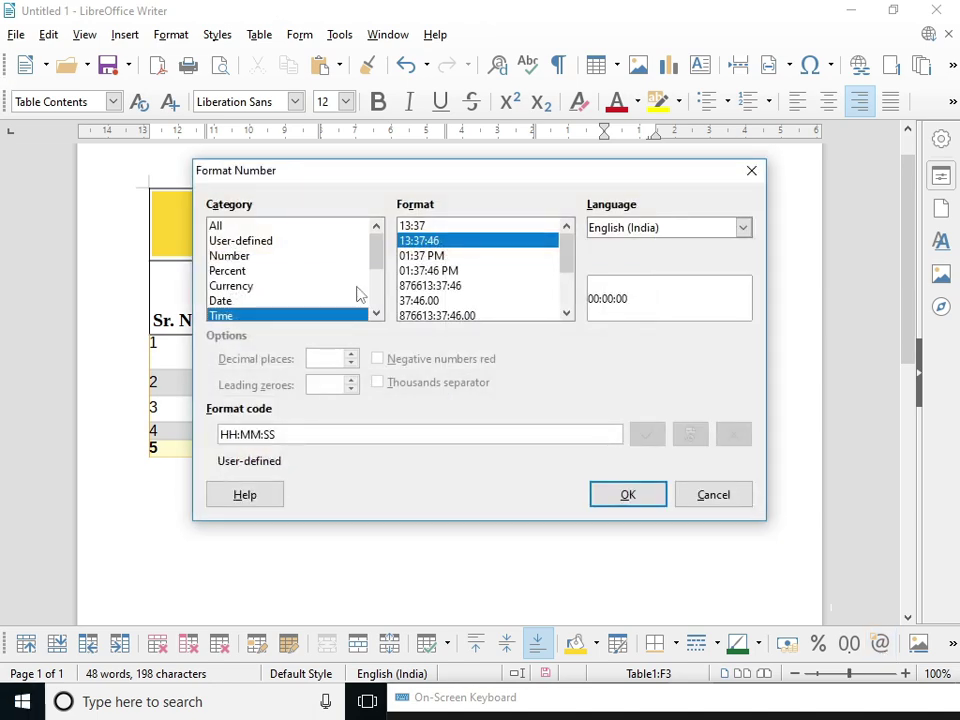
pyautogui.click(236, 256)
pyautogui.click(231, 272)
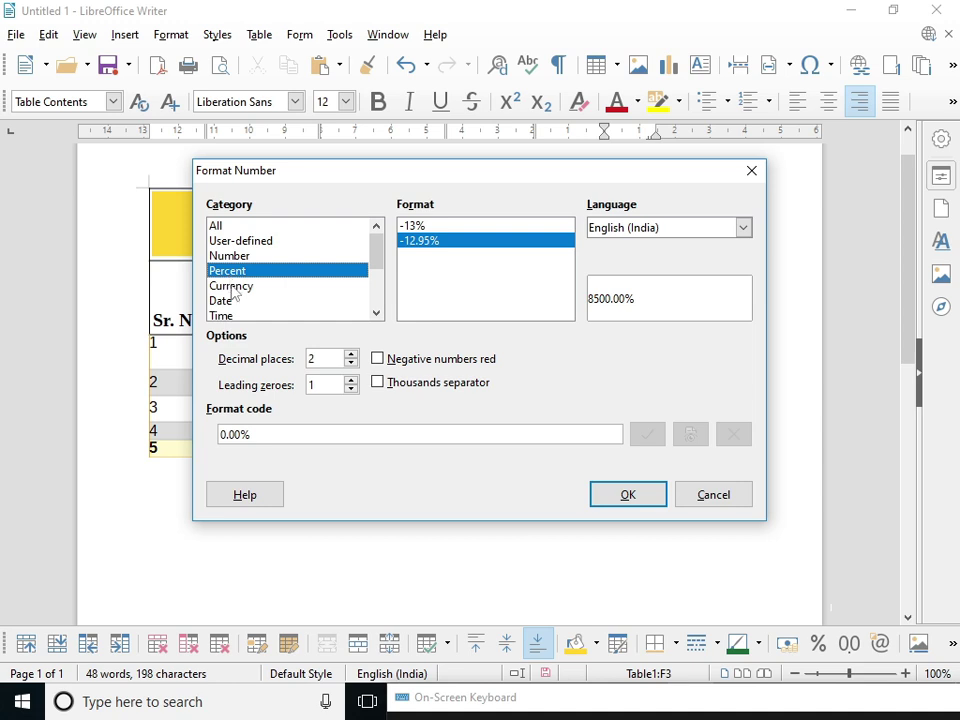
pyautogui.click(233, 287)
pyautogui.click(224, 301)
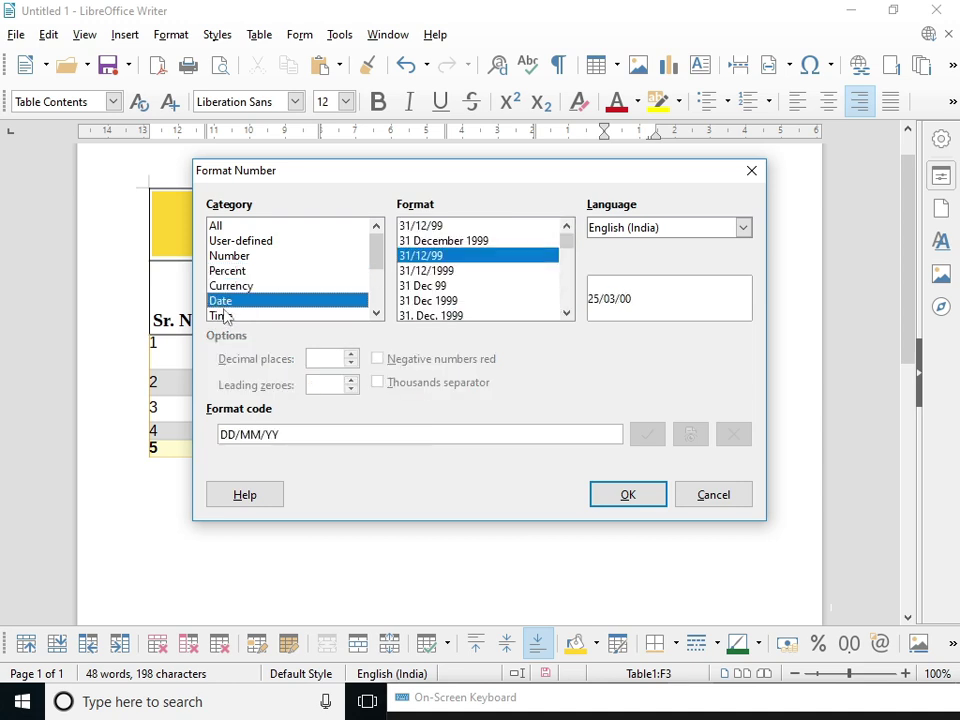
pyautogui.click(222, 316)
pyautogui.click(222, 227)
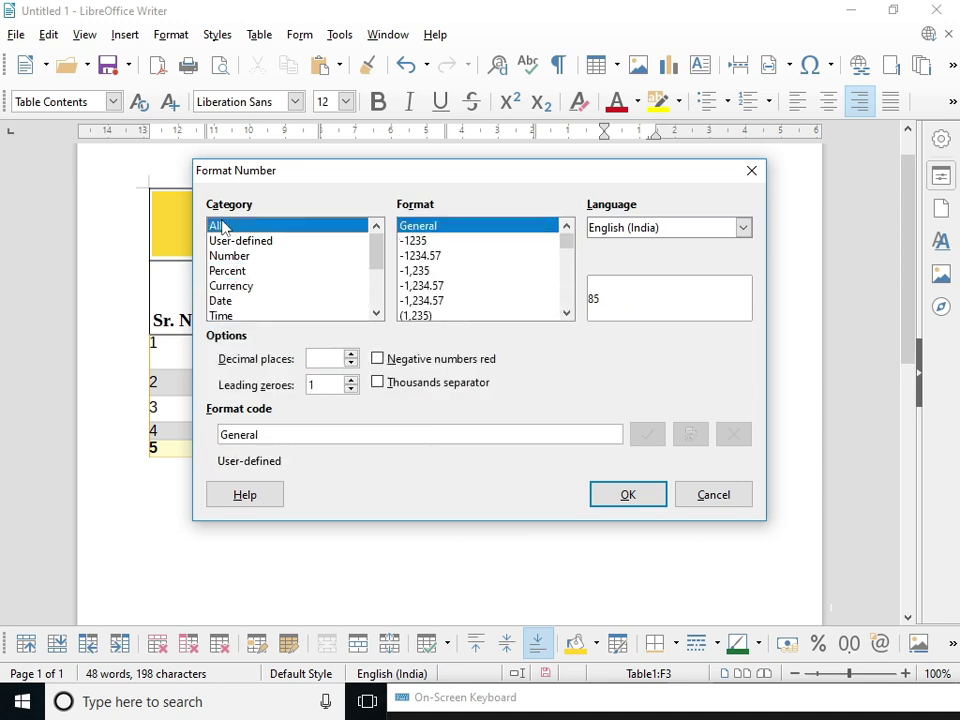
pyautogui.click(232, 256)
pyautogui.click(244, 271)
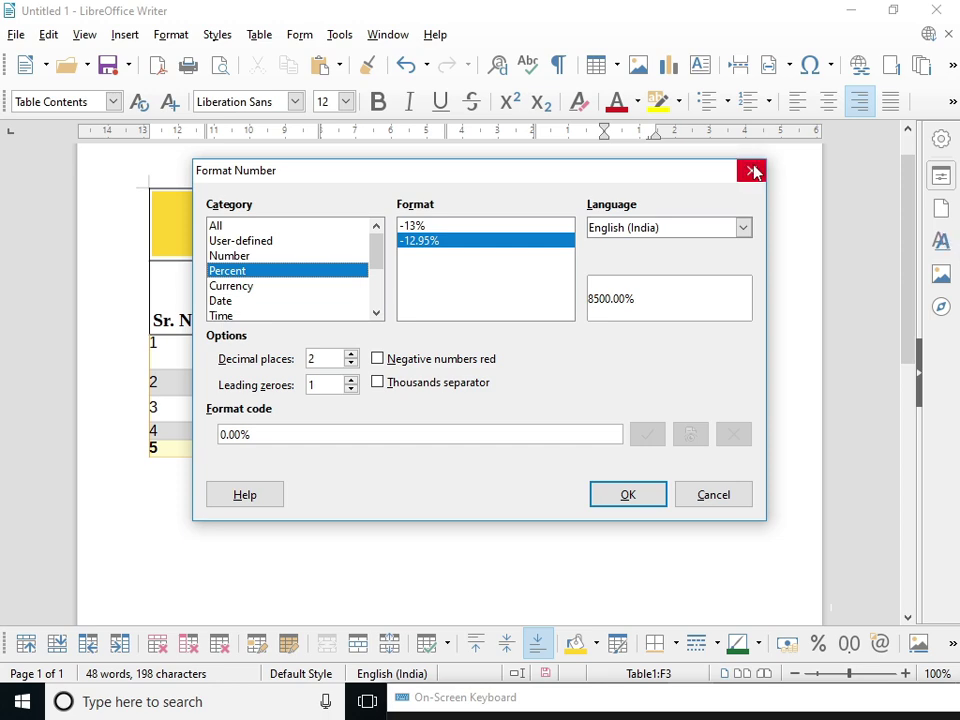
pyautogui.click(753, 172)
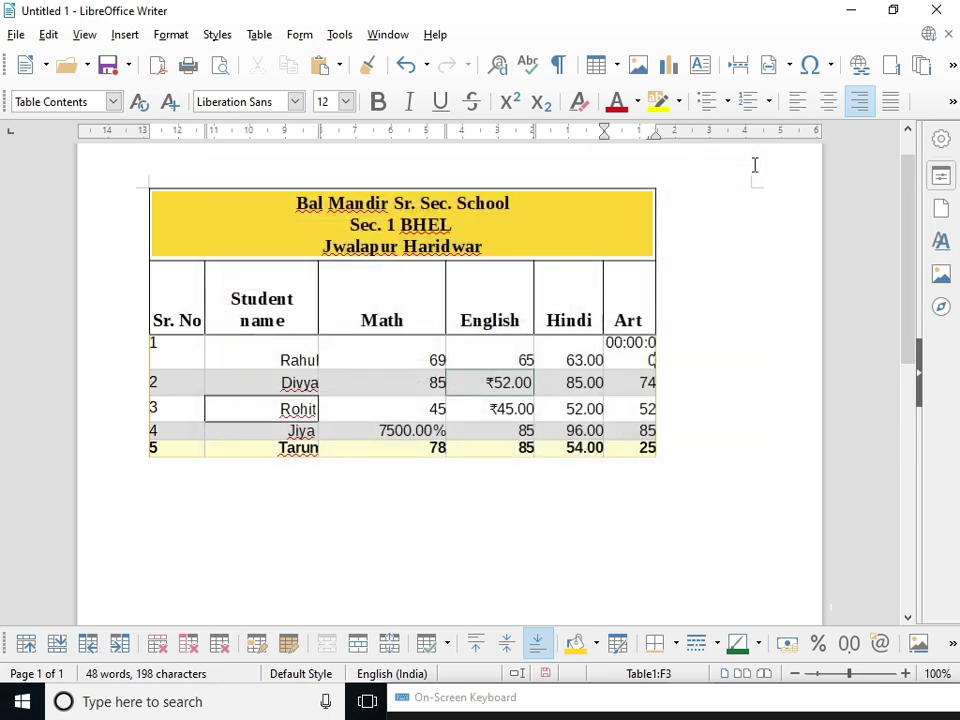
# - Insert a Table caption 'Student Record' above the table, capitalising Student and Record
pyautogui.click(916, 644)
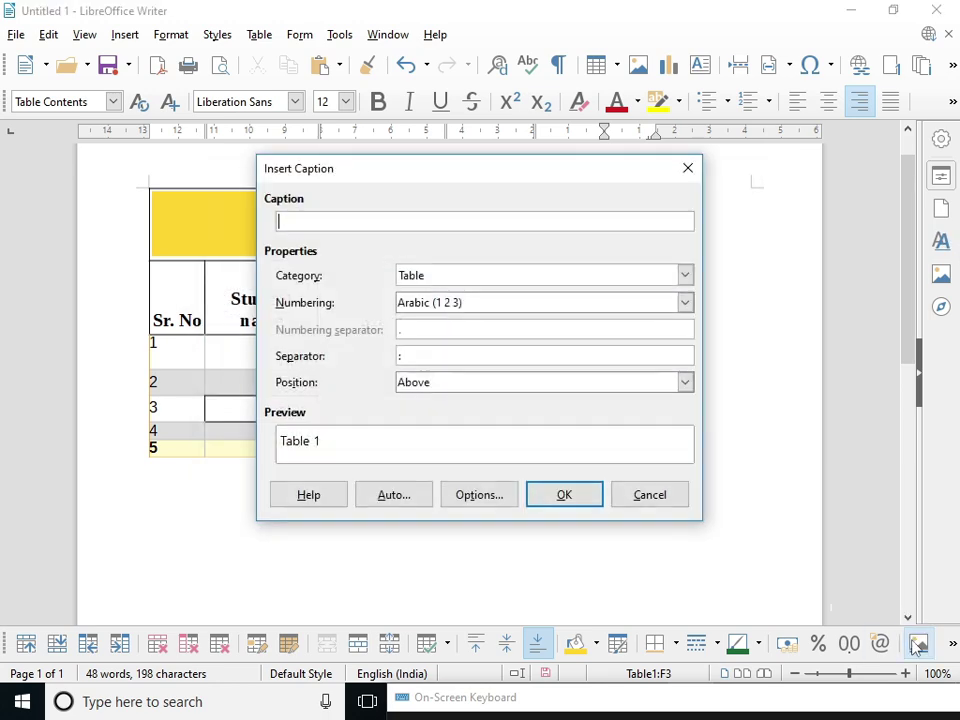
pyautogui.click(686, 166)
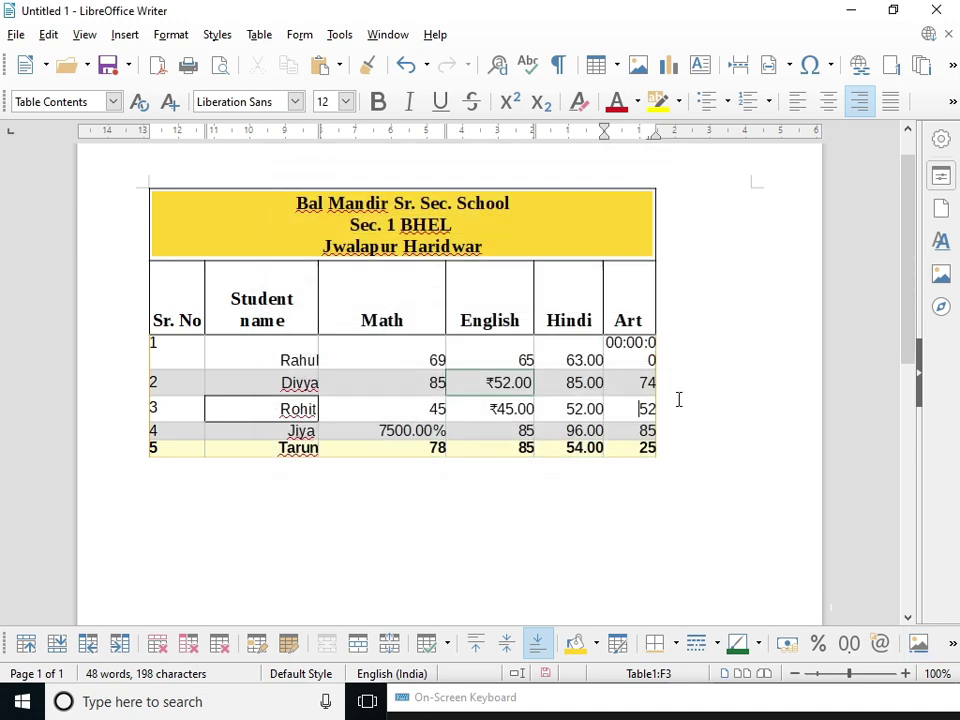
pyautogui.click(919, 648)
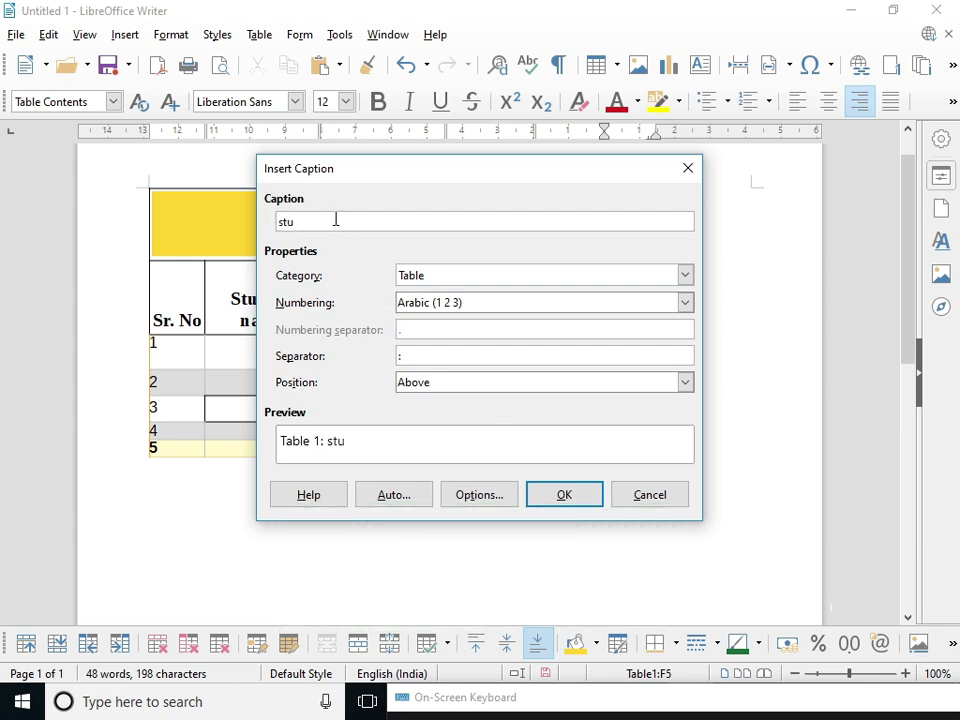
pyautogui.write('student record')
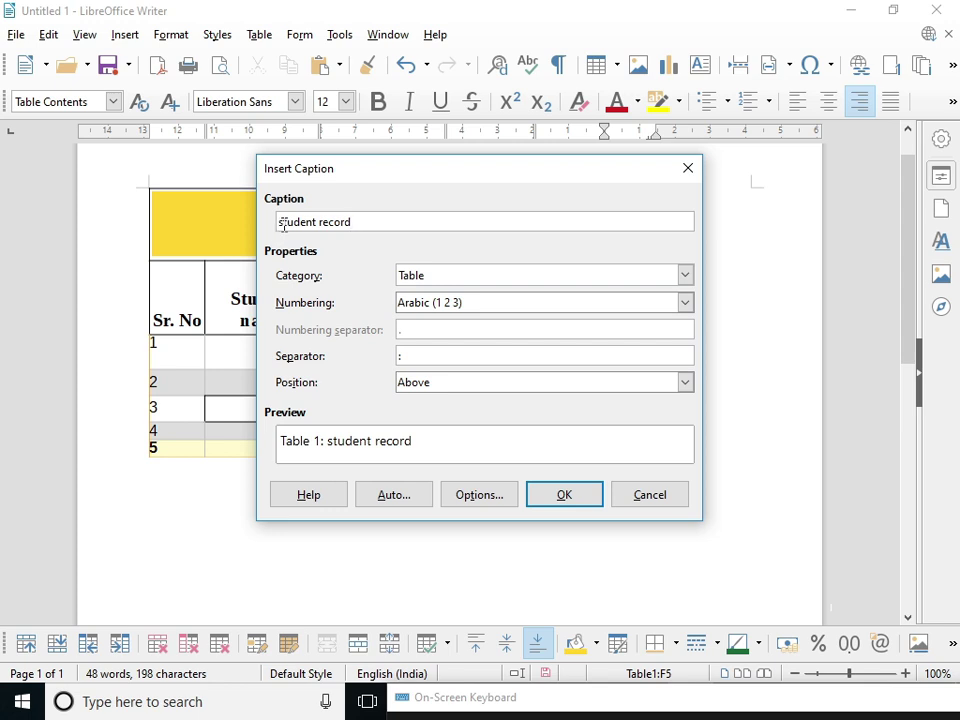
pyautogui.write('S')
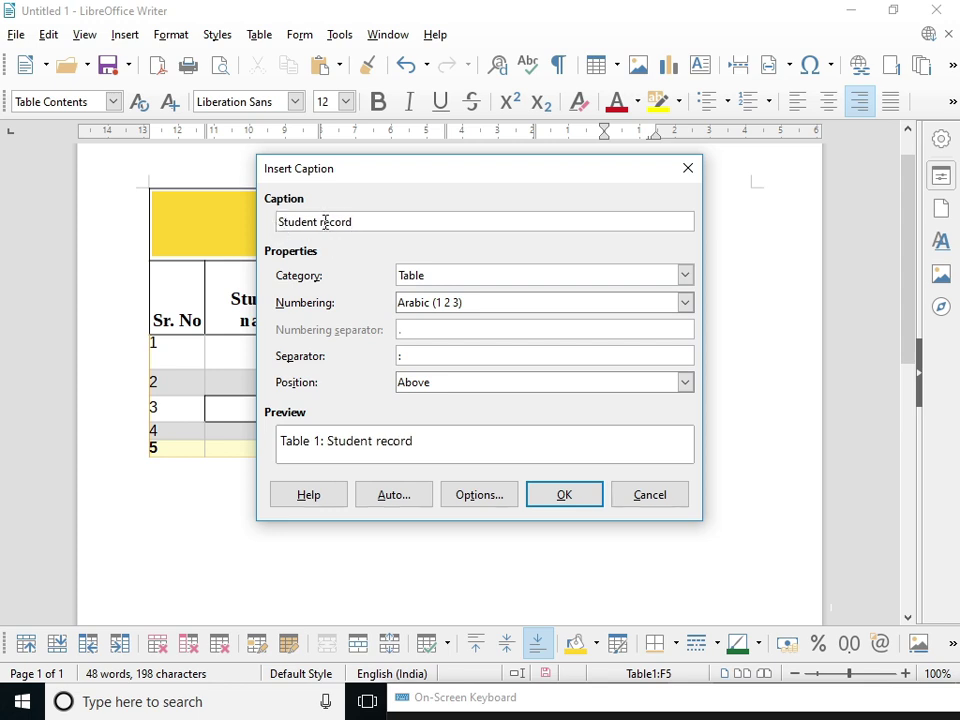
pyautogui.click(325, 222)
pyautogui.press('BackSpace')
pyautogui.write('R')
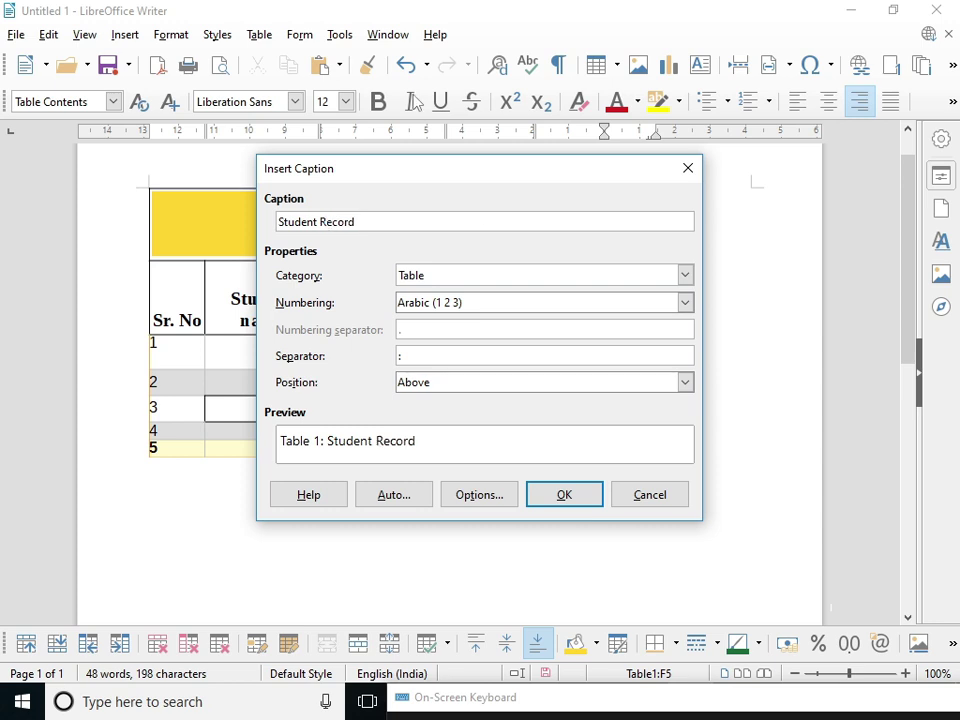
pyautogui.click(566, 491)
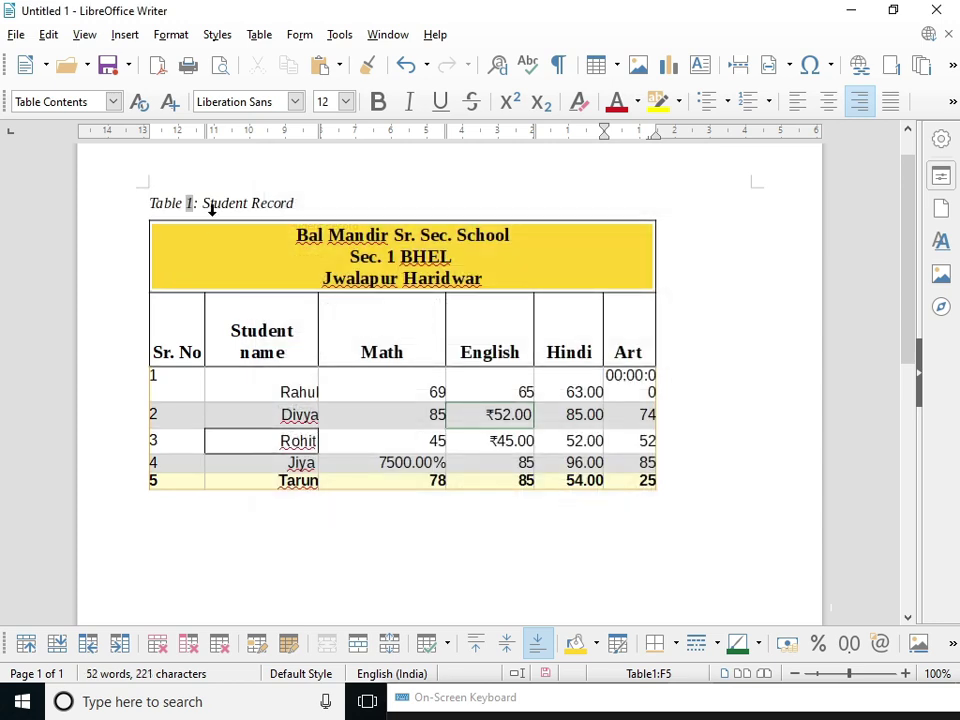
pyautogui.moveTo(296, 201); pyautogui.dragTo(143, 194)
pyautogui.click(302, 201)
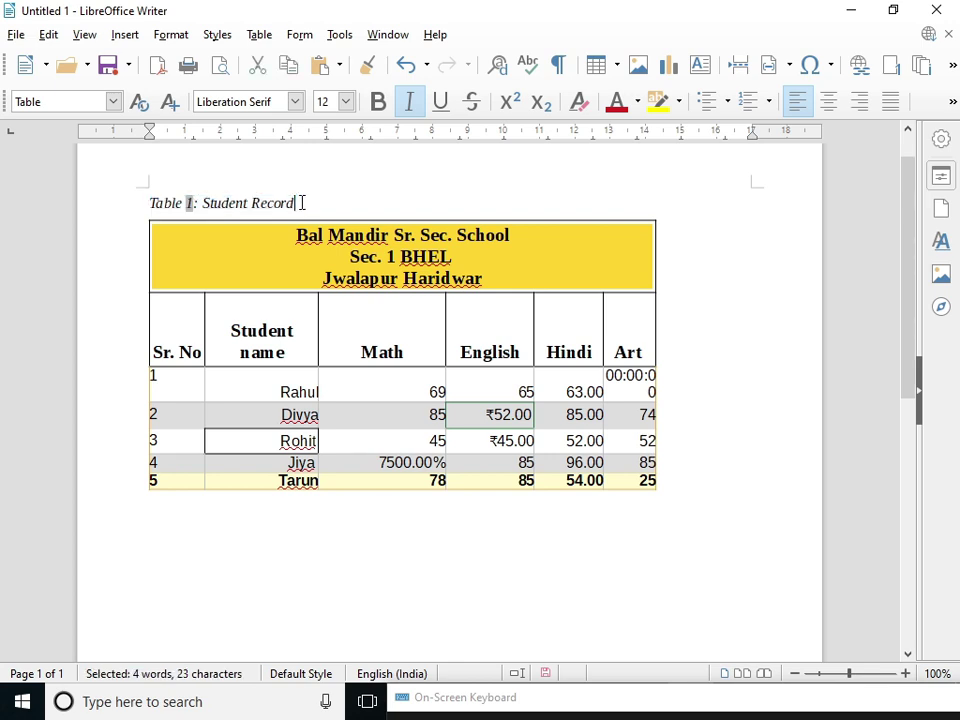
pyautogui.click(456, 444)
pyautogui.click(470, 414)
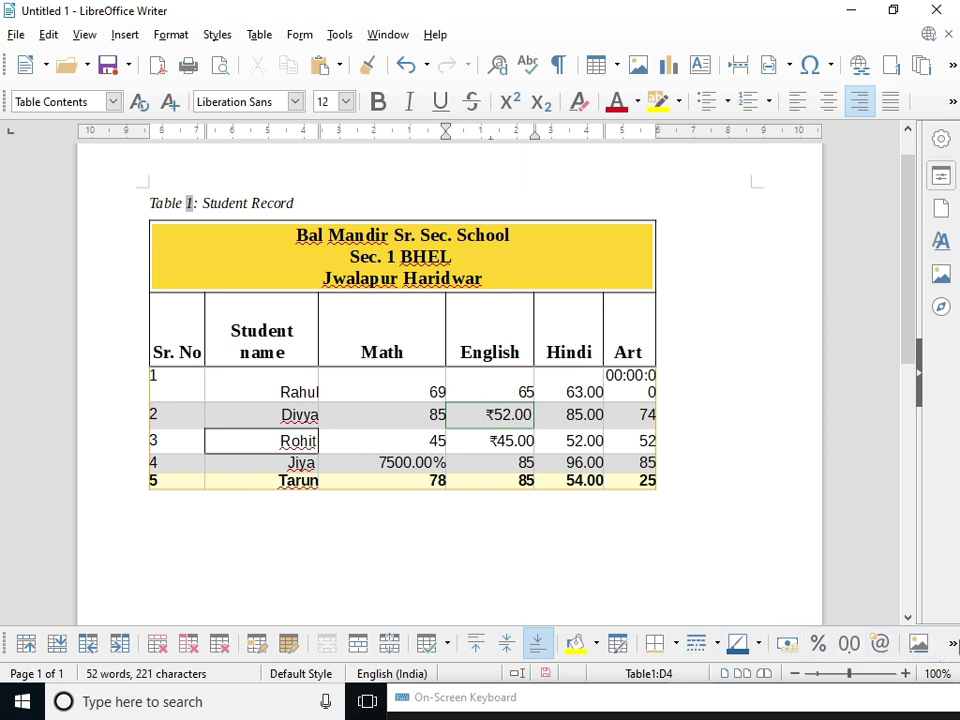
pyautogui.click(436, 309)
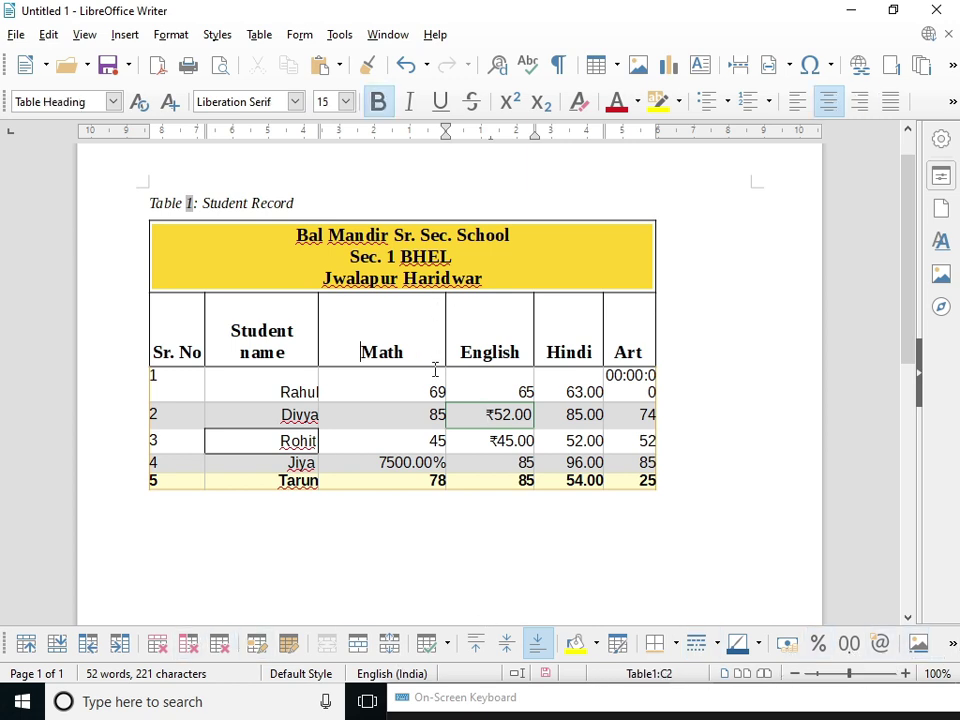
pyautogui.click(257, 35)
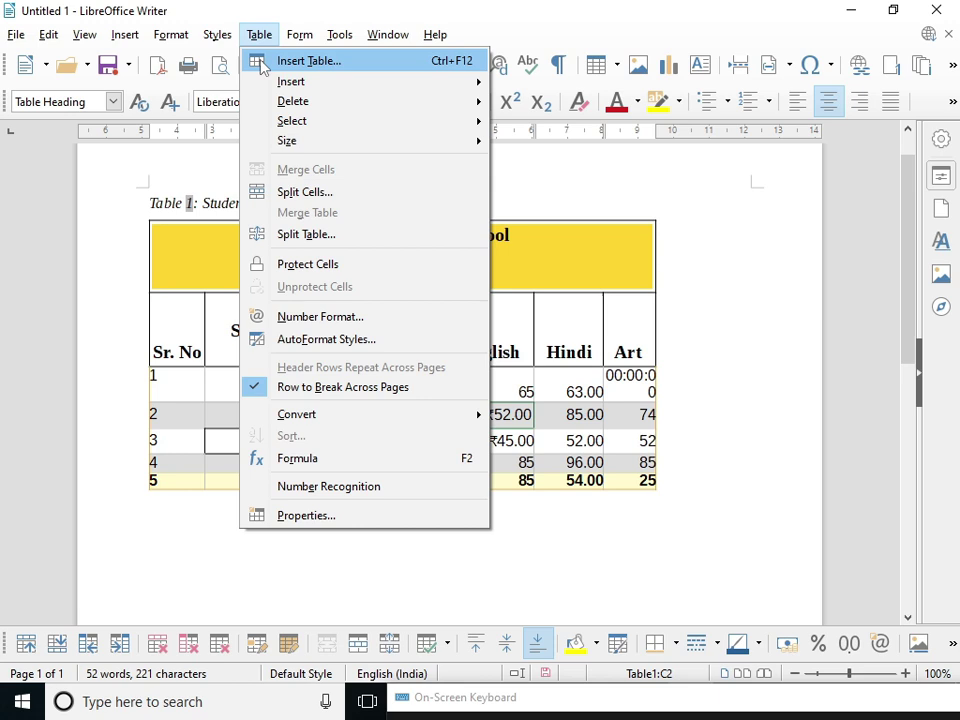
pyautogui.moveTo(325, 84)
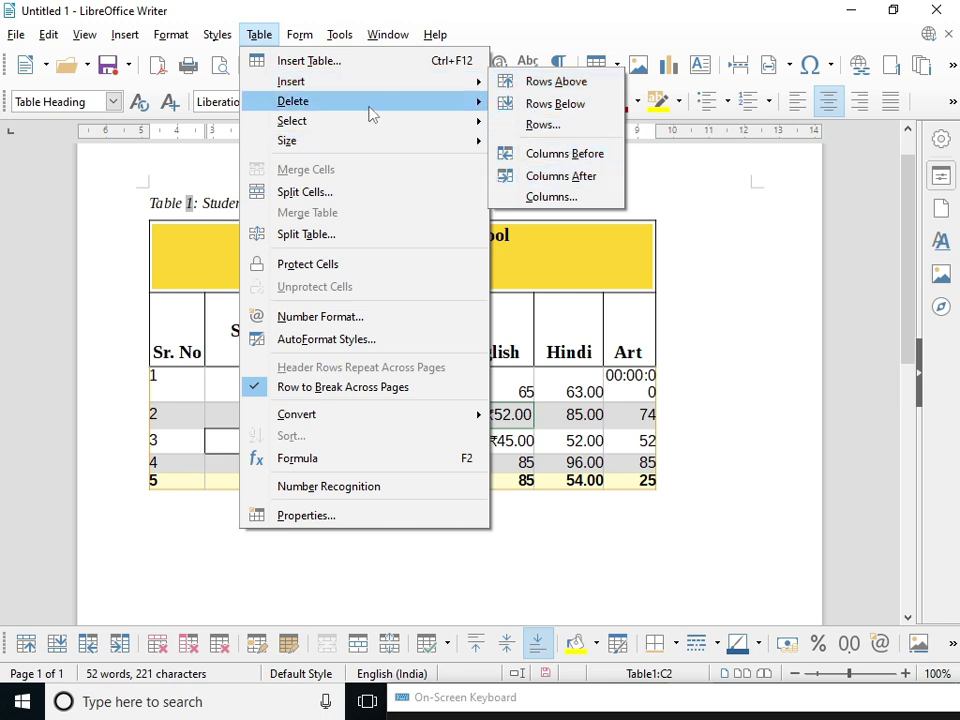
pyautogui.moveTo(345, 105)
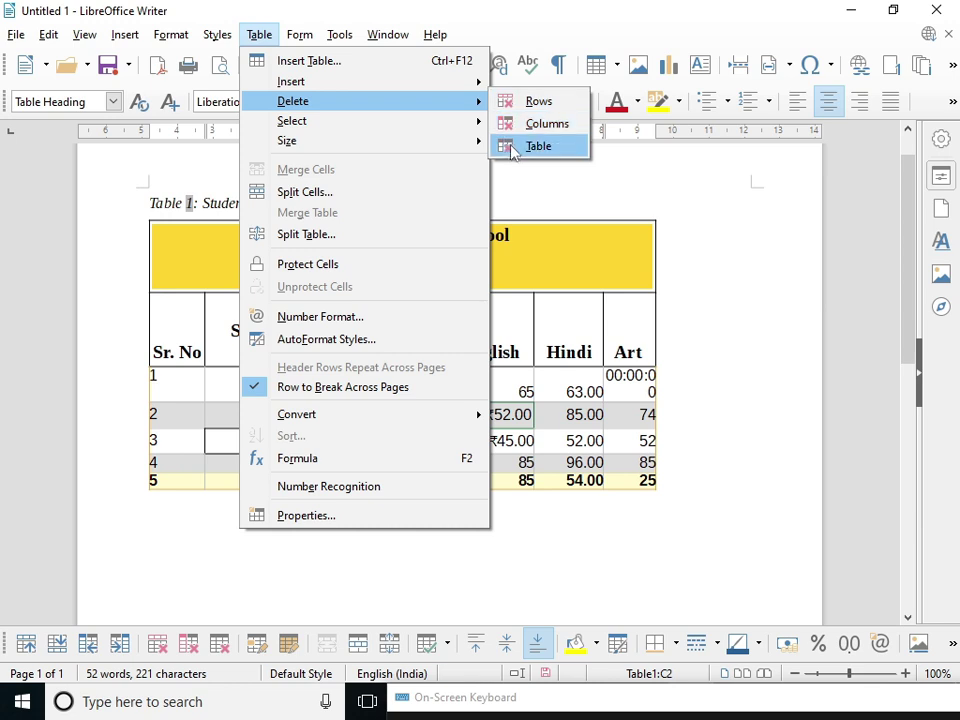
pyautogui.moveTo(368, 133)
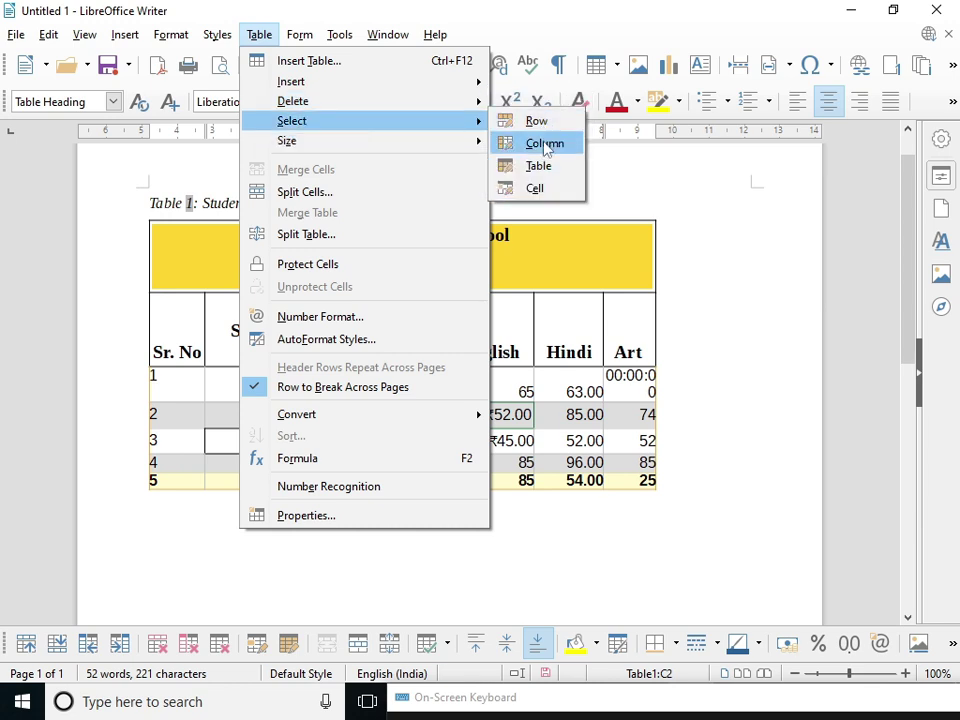
pyautogui.click(540, 192)
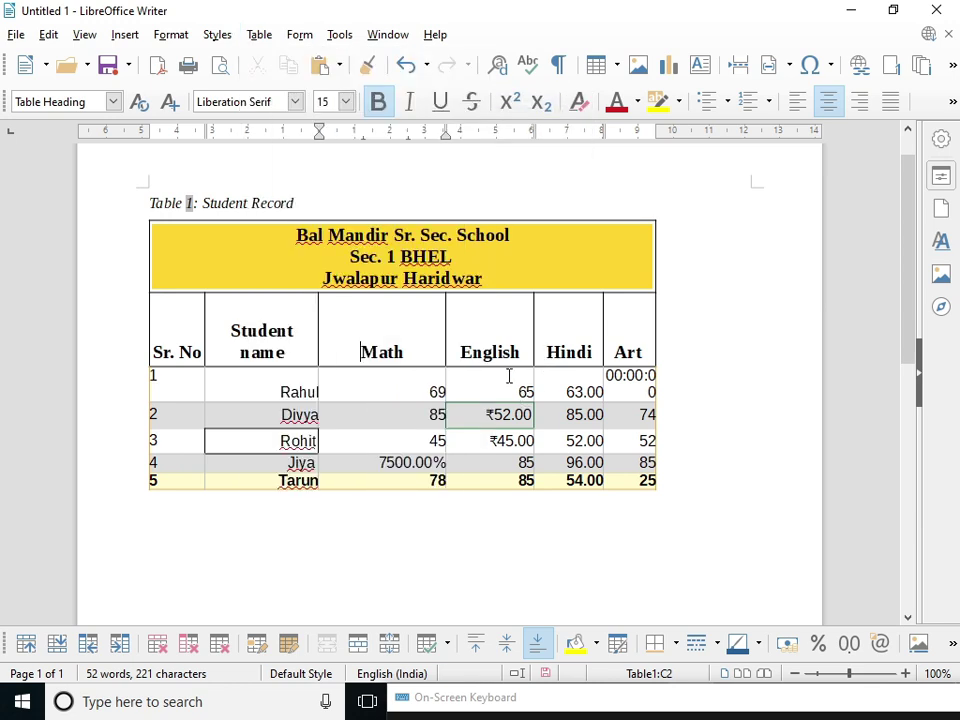
pyautogui.click(509, 376)
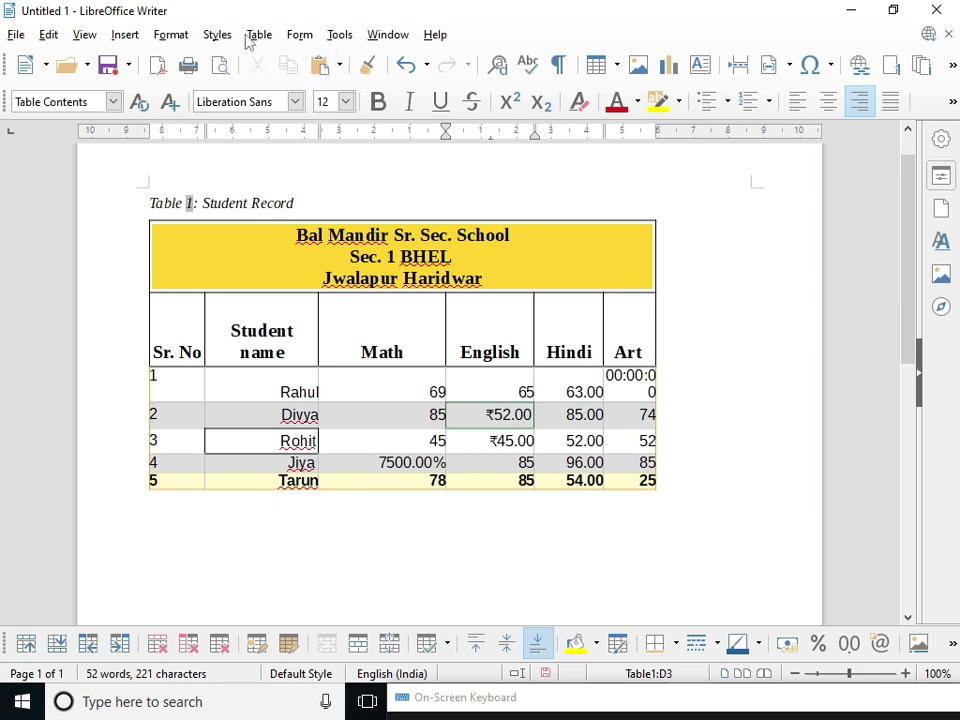
pyautogui.click(255, 36)
pyautogui.moveTo(304, 122)
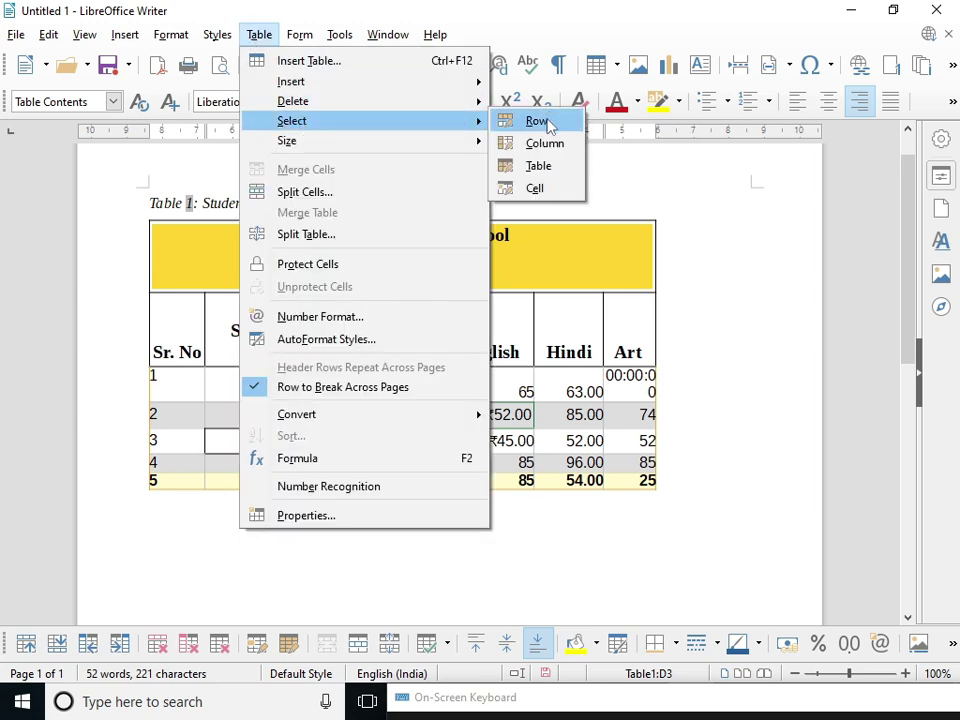
pyautogui.click(537, 121)
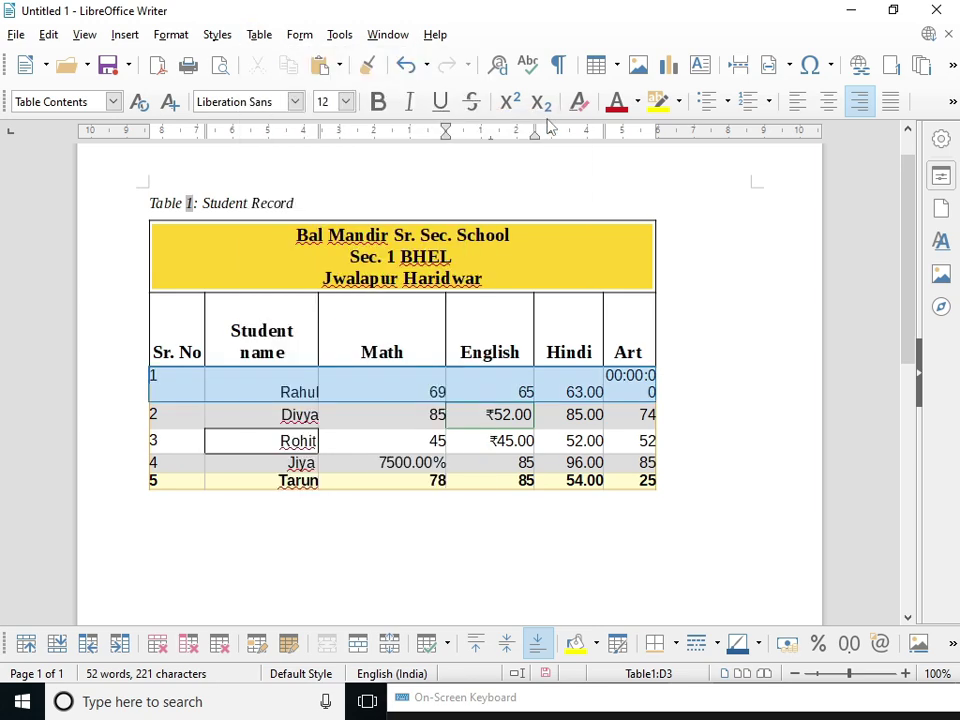
pyautogui.click(438, 412)
pyautogui.click(260, 37)
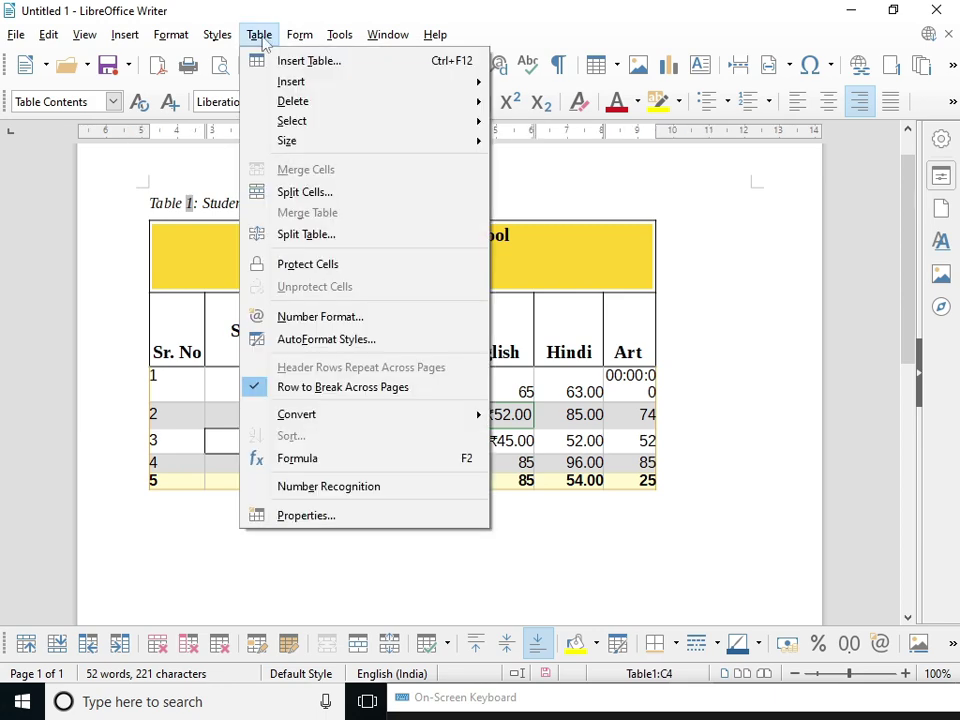
pyautogui.moveTo(470, 121)
pyautogui.click(548, 150)
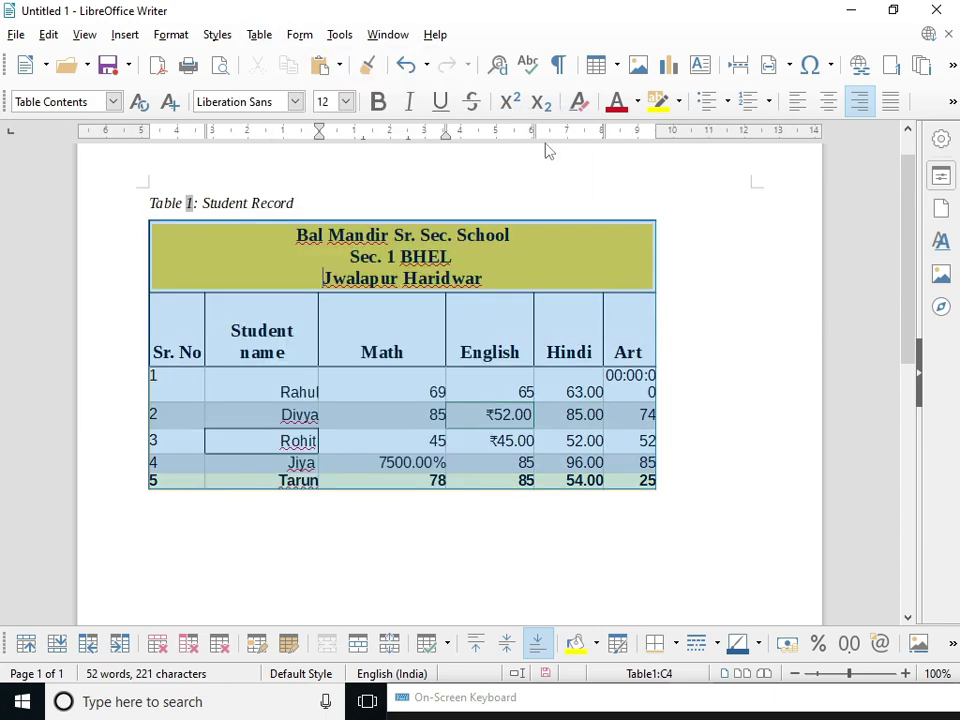
pyautogui.click(489, 381)
pyautogui.click(260, 35)
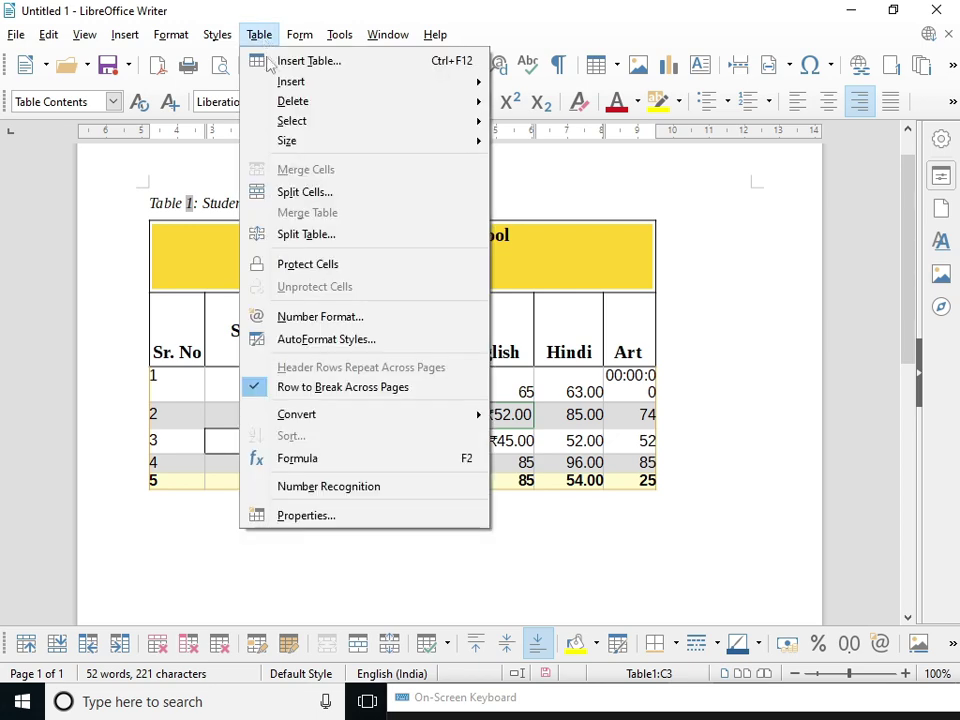
pyautogui.moveTo(290, 141)
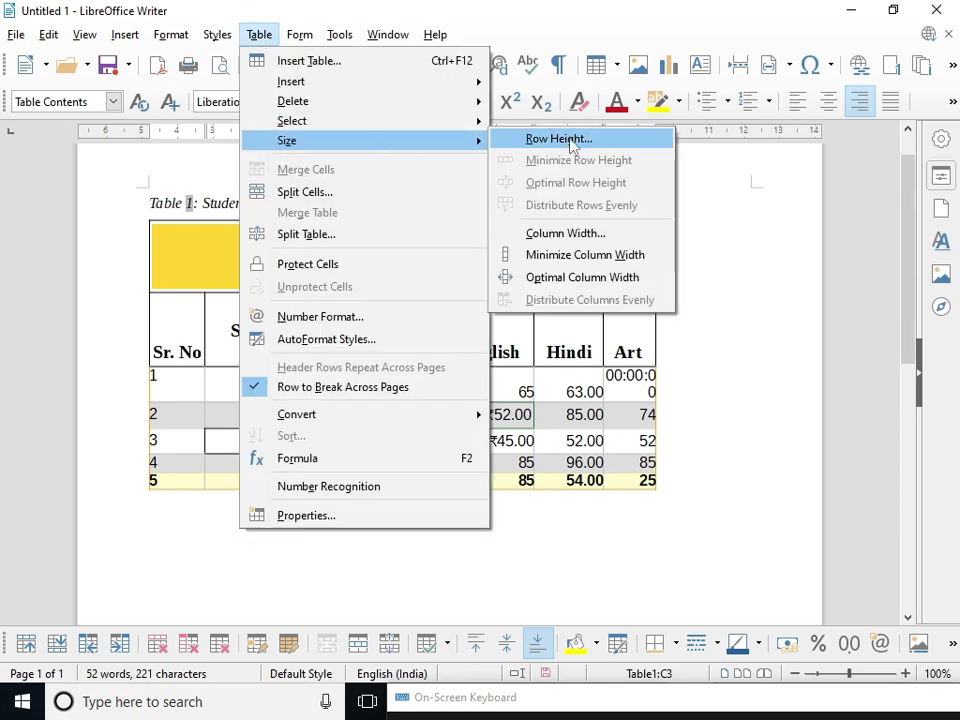
pyautogui.click(558, 139)
pyautogui.moveTo(410, 328); pyautogui.dragTo(310, 330)
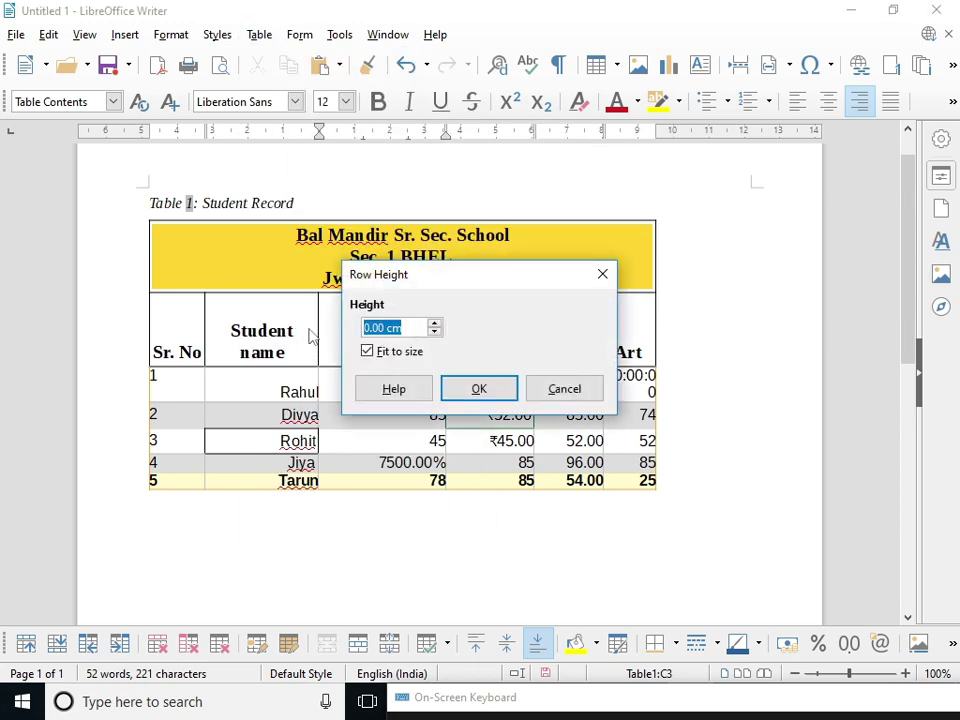
pyautogui.write('10')
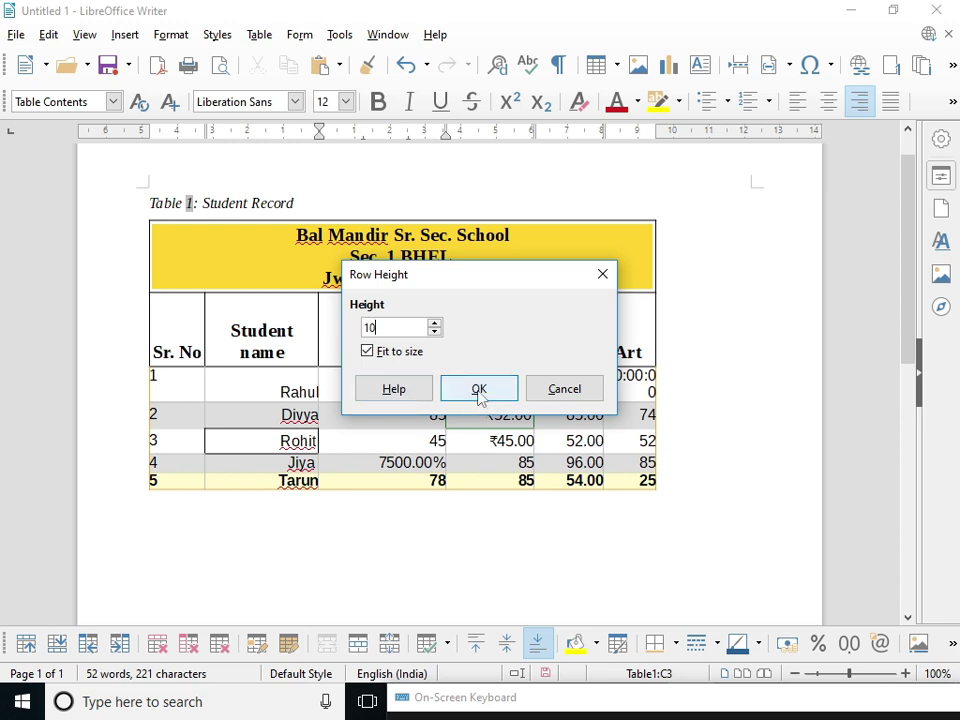
pyautogui.click(479, 388)
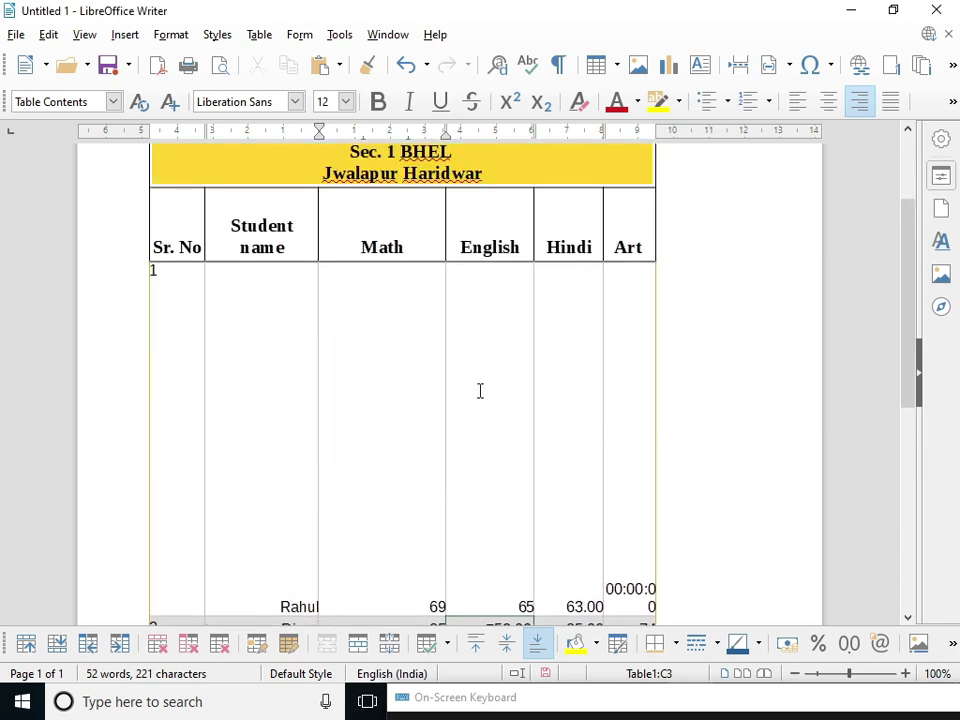
pyautogui.scroll(-1, 480, 391)
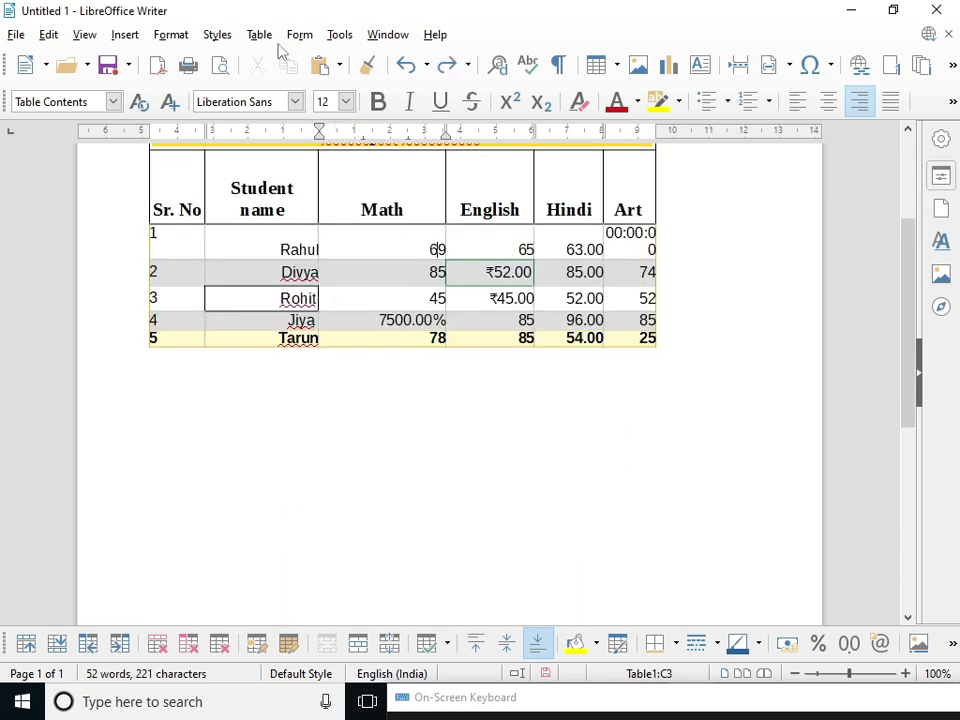
pyautogui.click(259, 34)
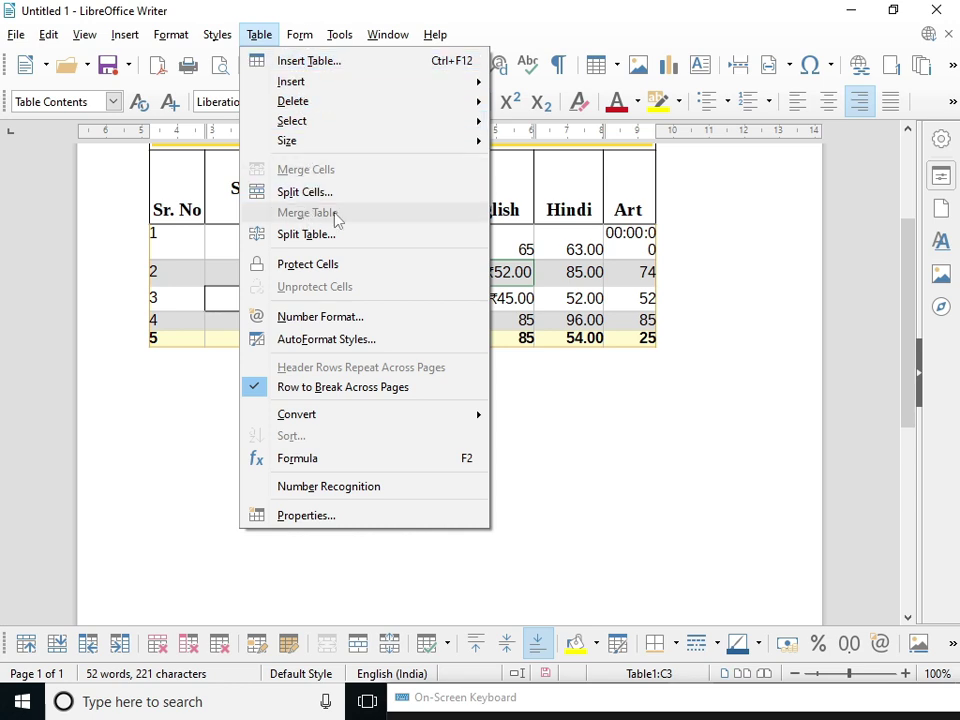
pyautogui.click(669, 360)
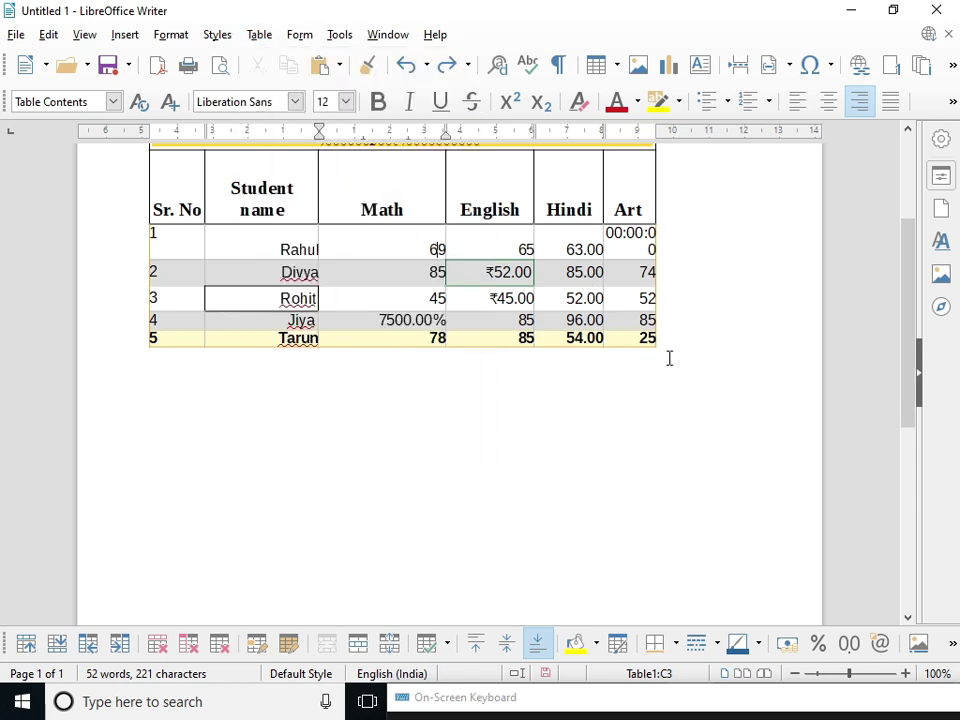
pyautogui.scroll(3, 669, 358)
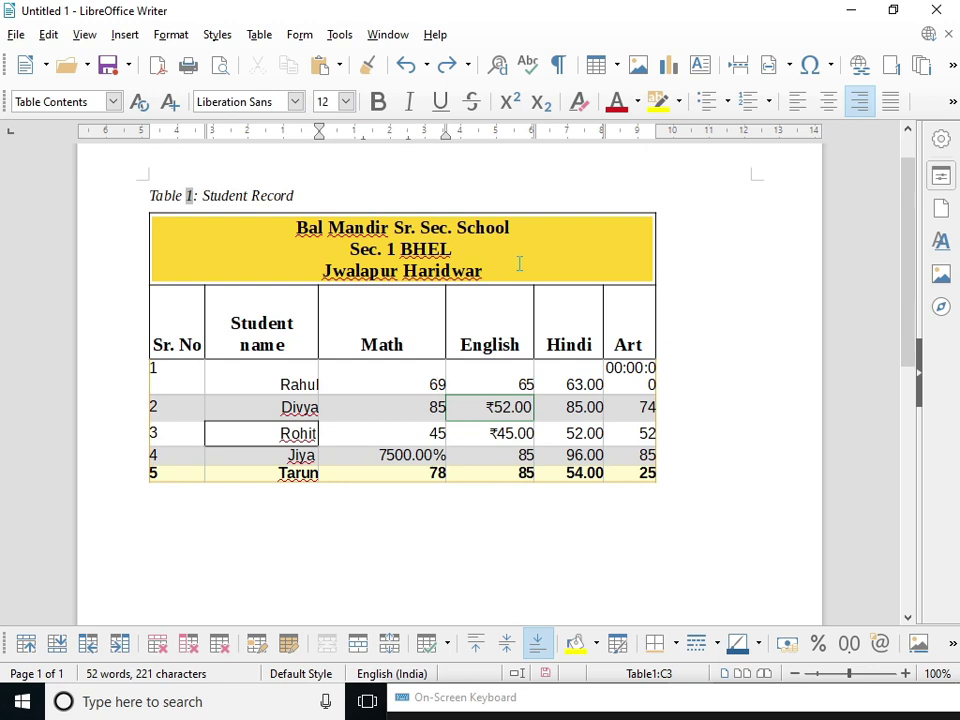
pyautogui.click(519, 263)
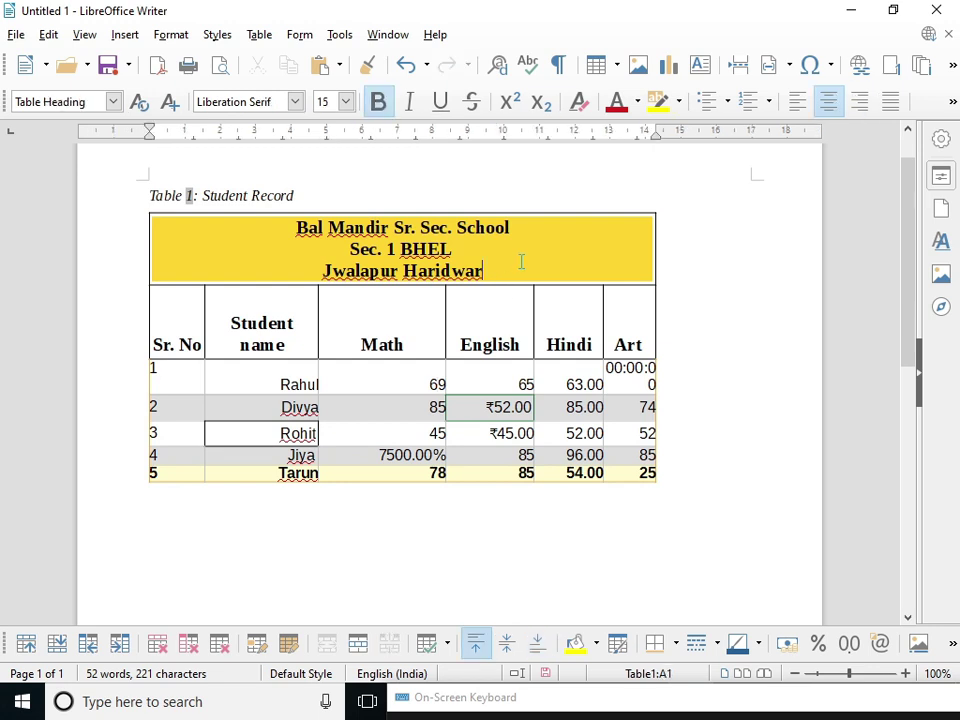